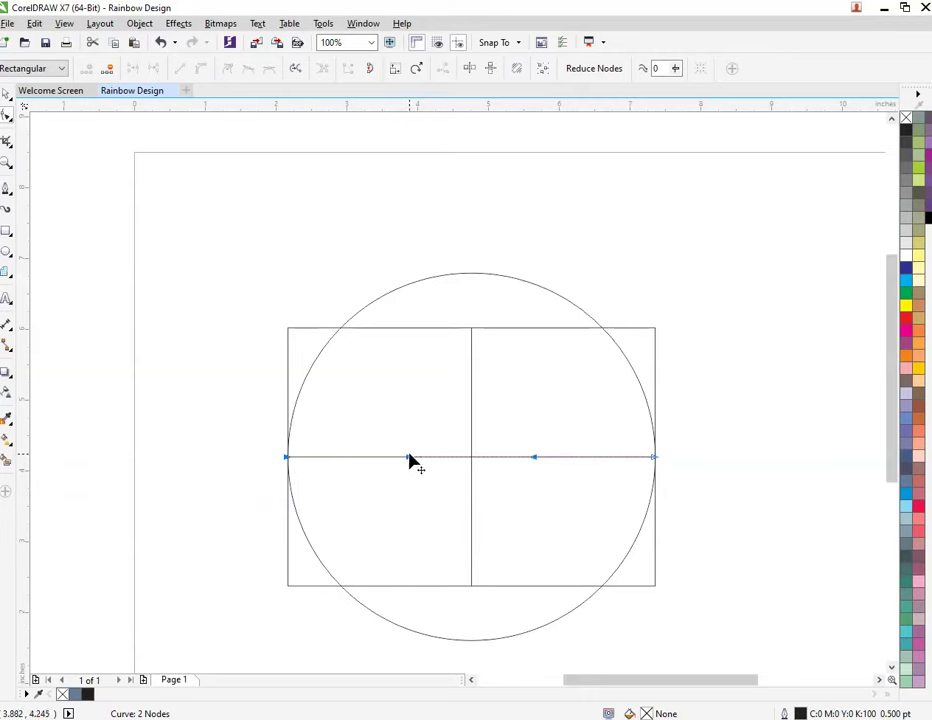
- Add a node at the midpoint of the horizontal line and move its left end's control handle to the rectangle's upper-left corner
left_click_drag(409, 458, 288, 328)
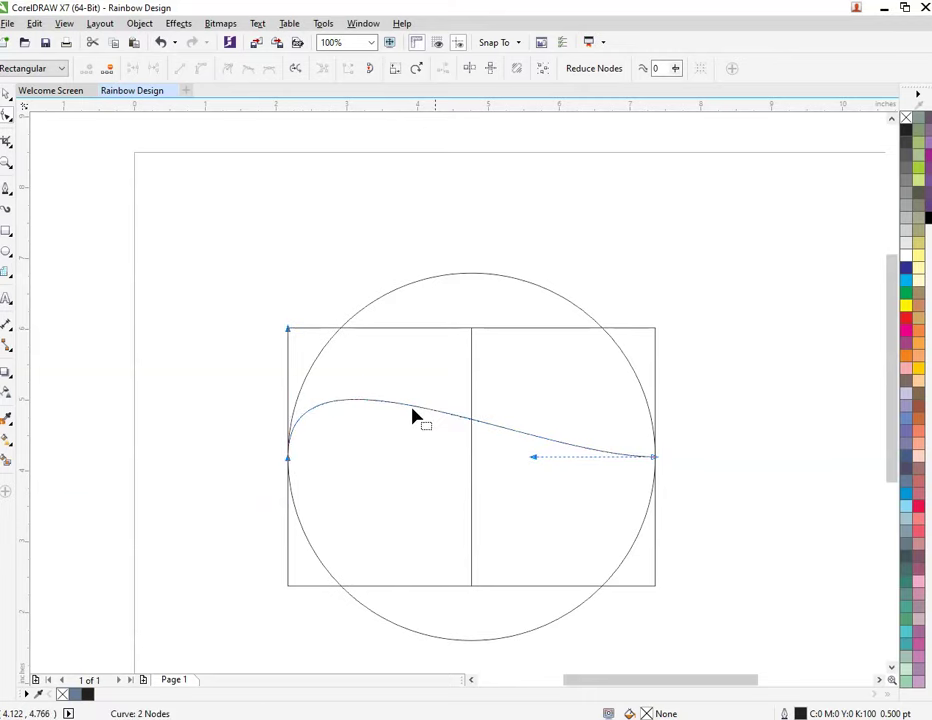
key("ctrl+z")
scroll(470, 450, "up", 5)
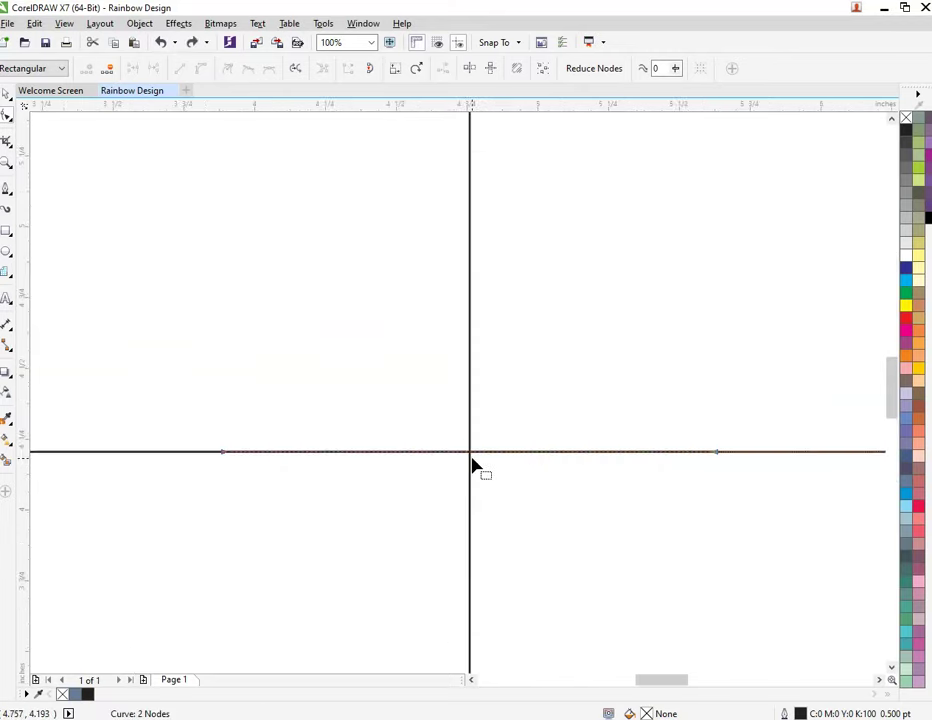
double_click(467, 446)
scroll(469, 452, "down", 5)
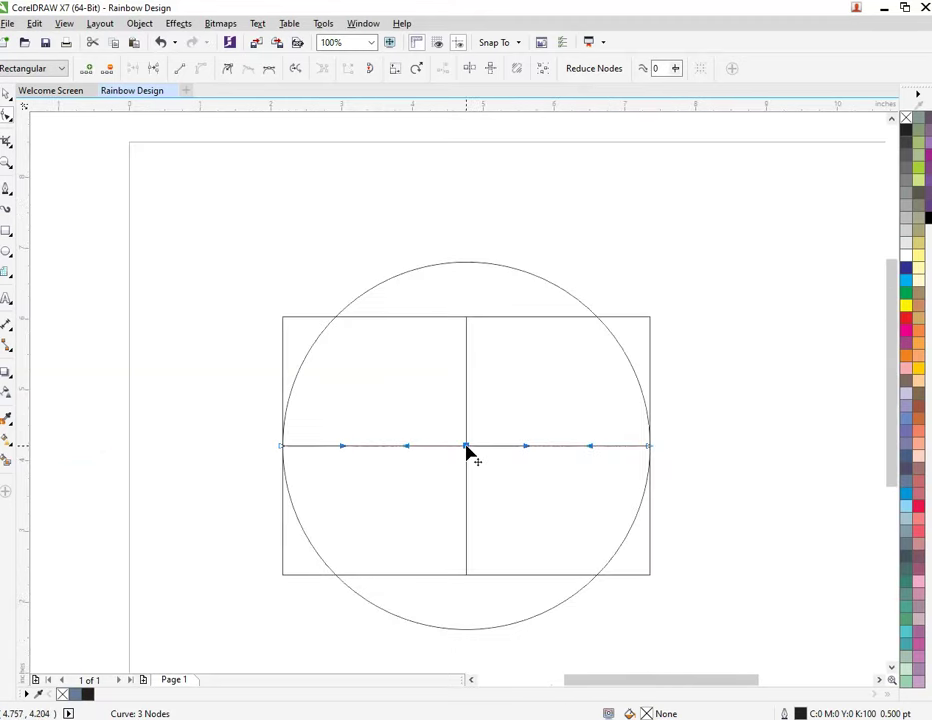
left_click_drag(343, 452, 282, 318)
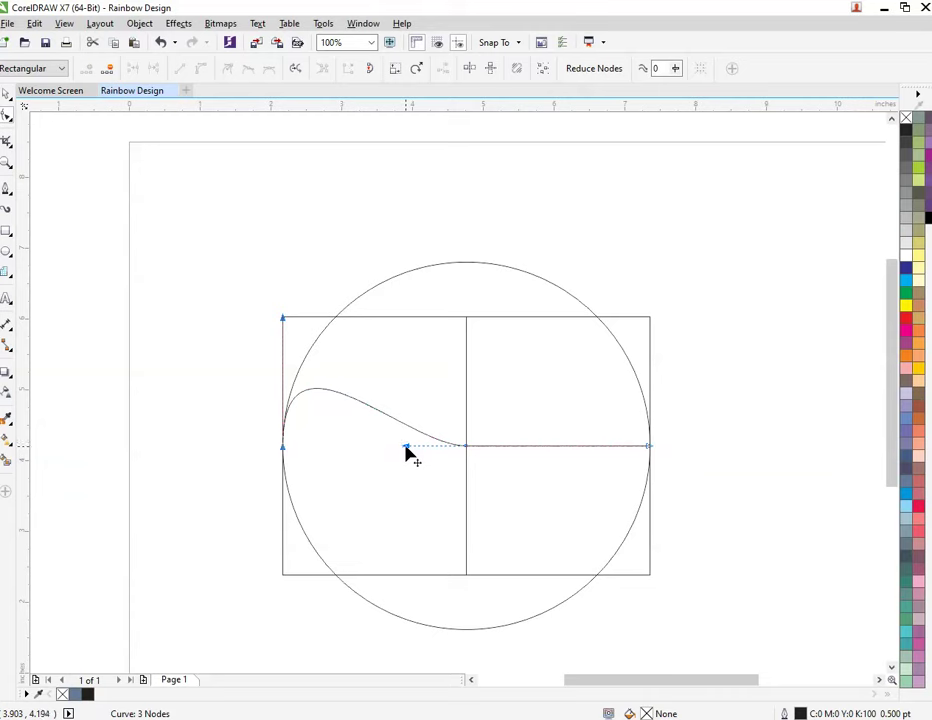
left_click_drag(406, 455, 472, 587)
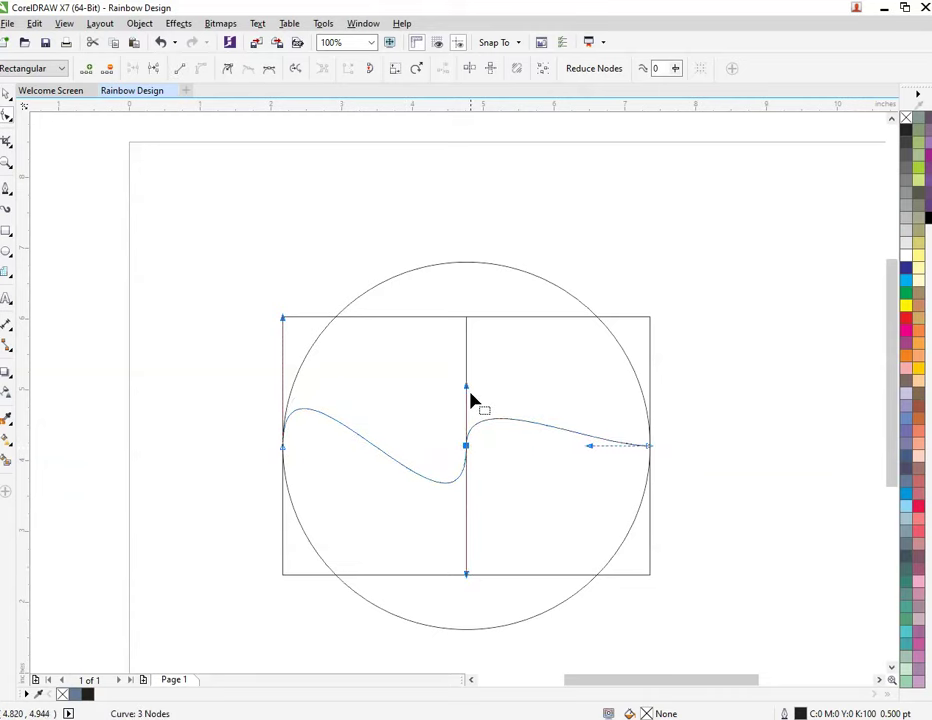
left_click_drag(465, 388, 466, 318)
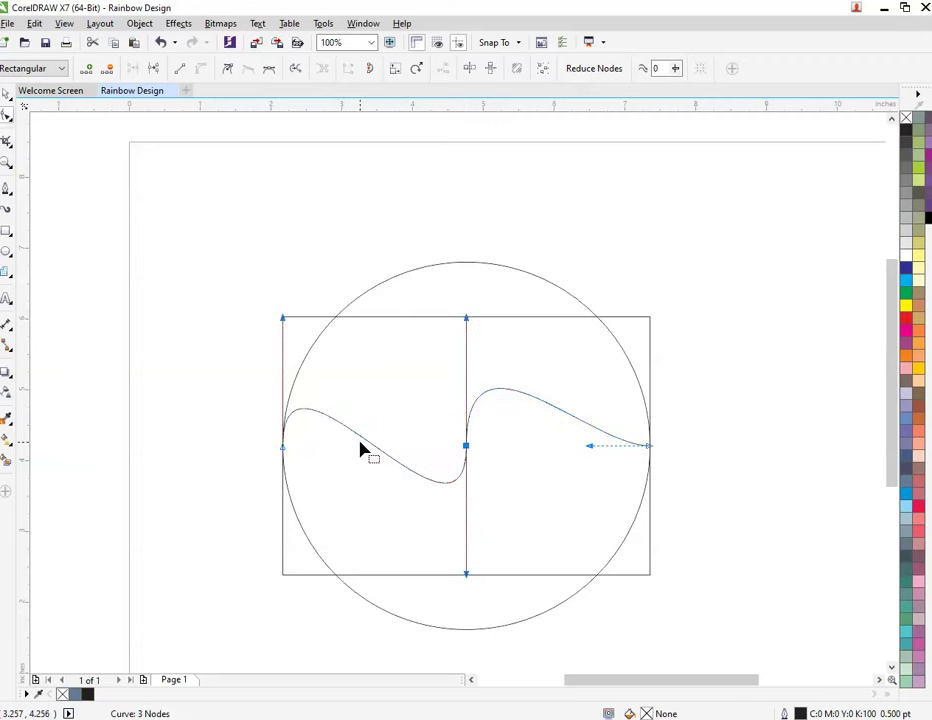
key("ctrl+z")
key("ctrl+z")
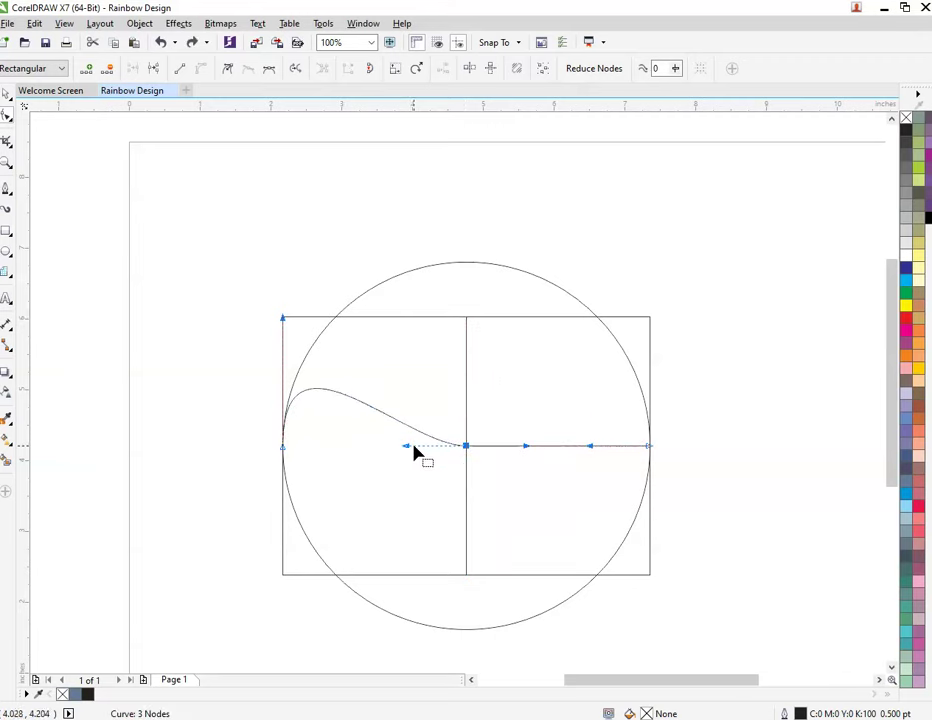
- Shape the line into an S-curve, aligning the middle node's handles with the vertical line's ends and the right end's handle with the lower-right corner
left_click_drag(414, 448, 469, 323)
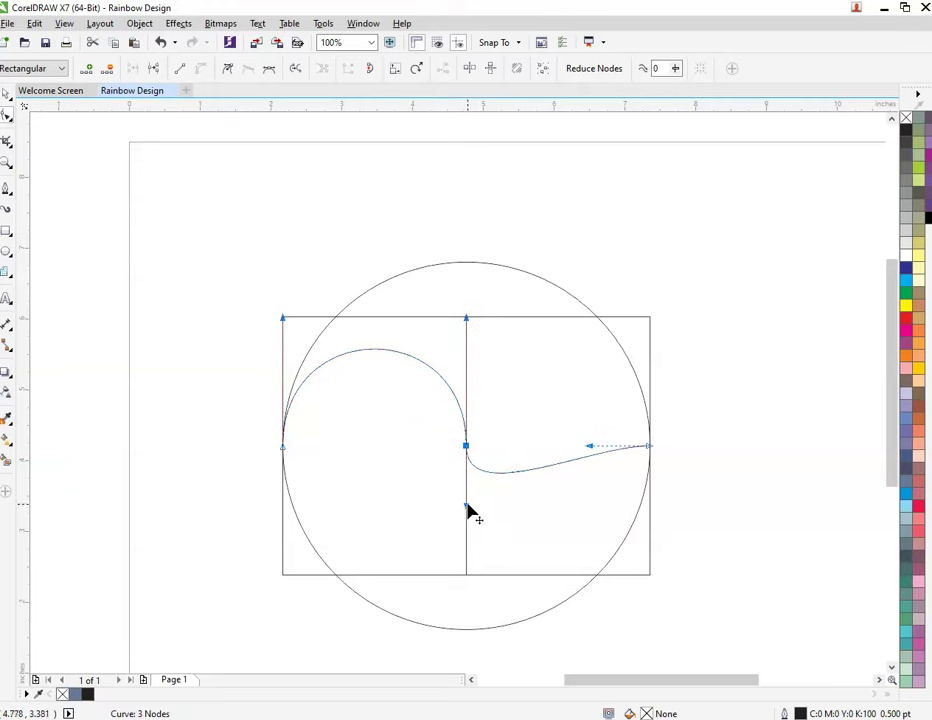
left_click_drag(467, 506, 467, 574)
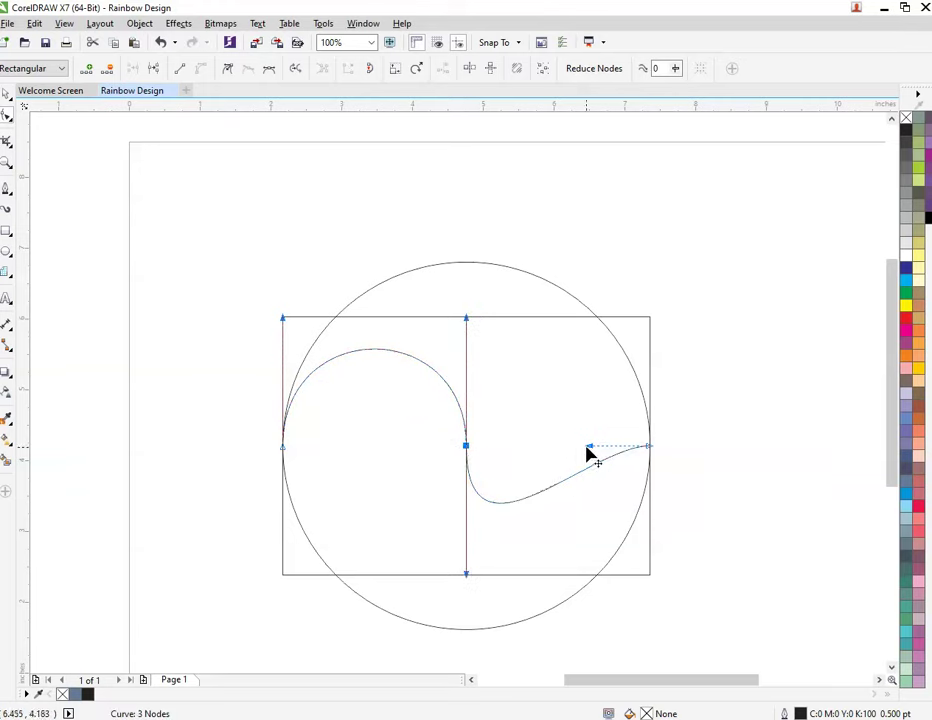
left_click_drag(587, 447, 651, 576)
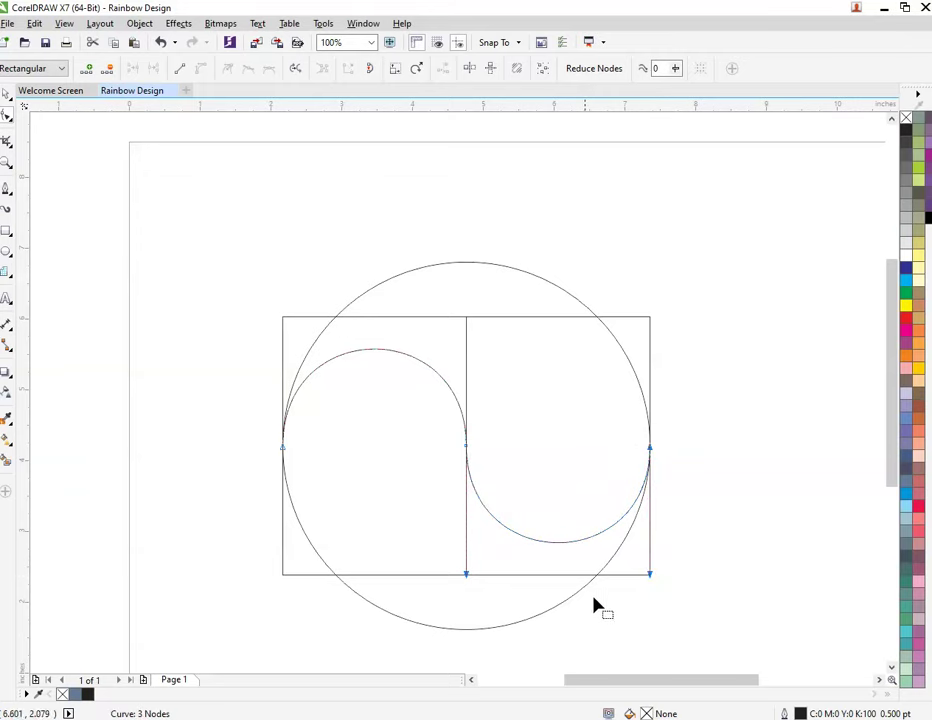
- Delete the vertical centre line inside the rectangle
key("space")
left_click(181, 470)
left_click_drag(394, 228, 526, 662)
key("Delete")
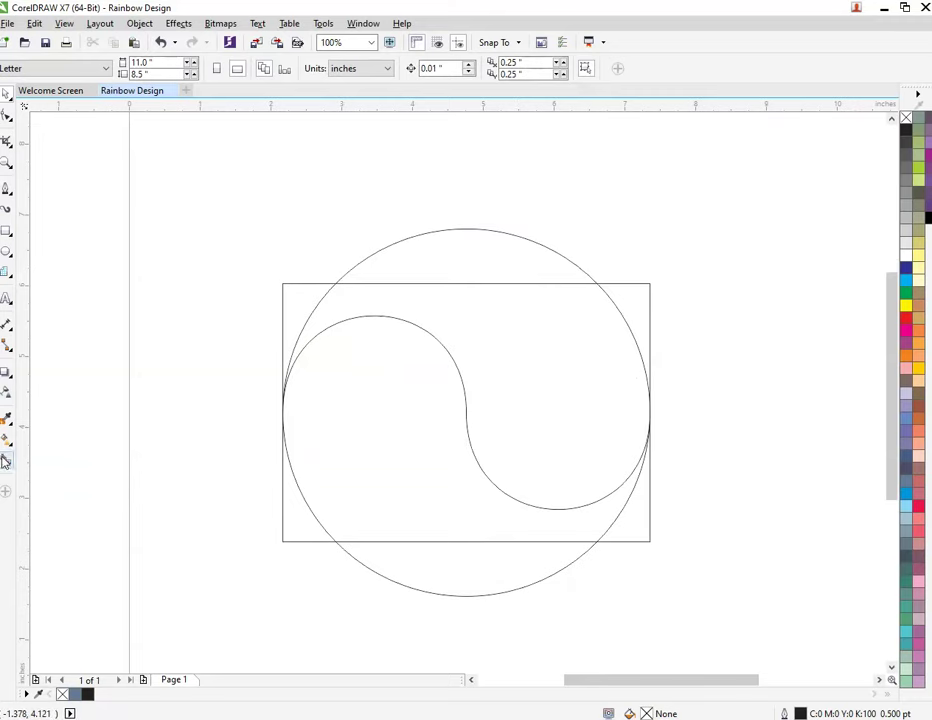
- Smart-fill the two circle regions below the S-curve, above and below the rectangle's lower edge
left_click(6, 461)
left_click(368, 423)
left_click(441, 565)
key("space")
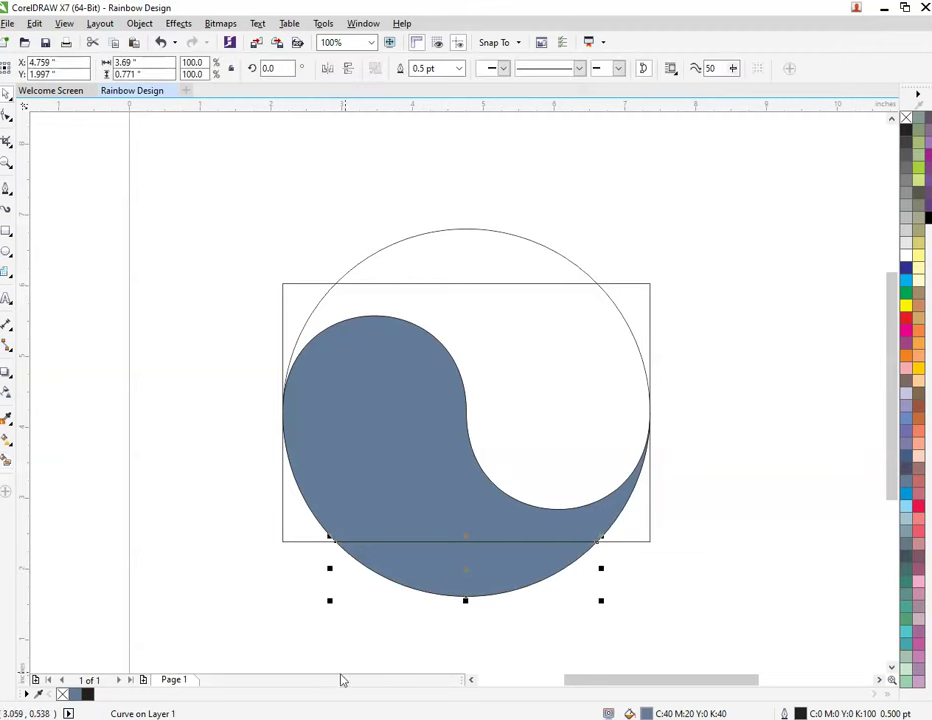
- Group the two filled pieces and move them left, clear of the construction circle
left_click(341, 501)
left_click(423, 576, "shift")
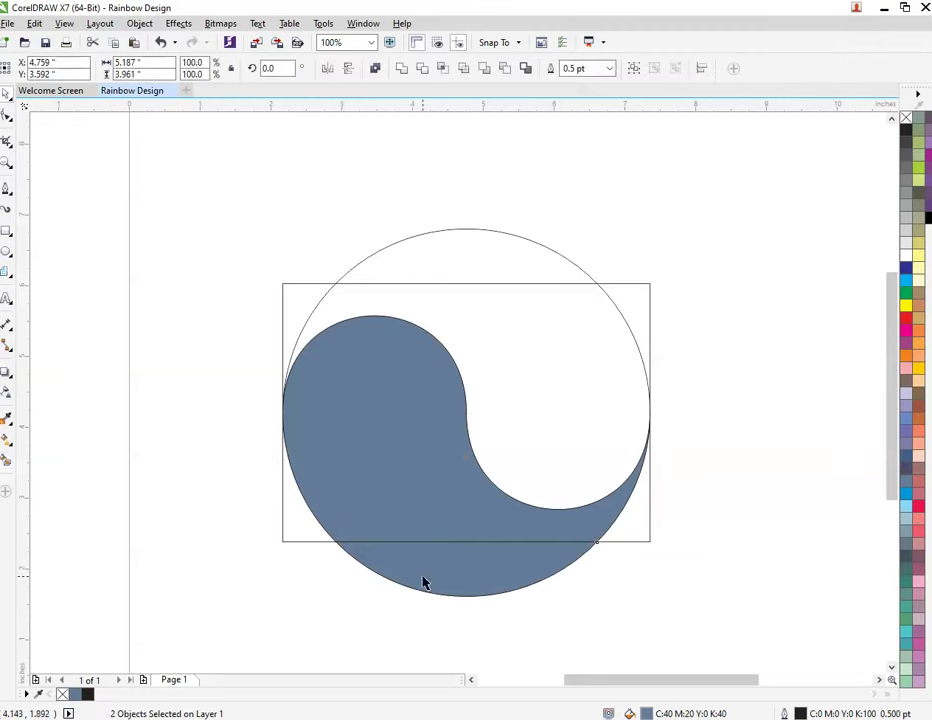
key("ctrl+g")
scroll(437, 497, "down", 2)
left_click_drag(437, 497, 206, 503)
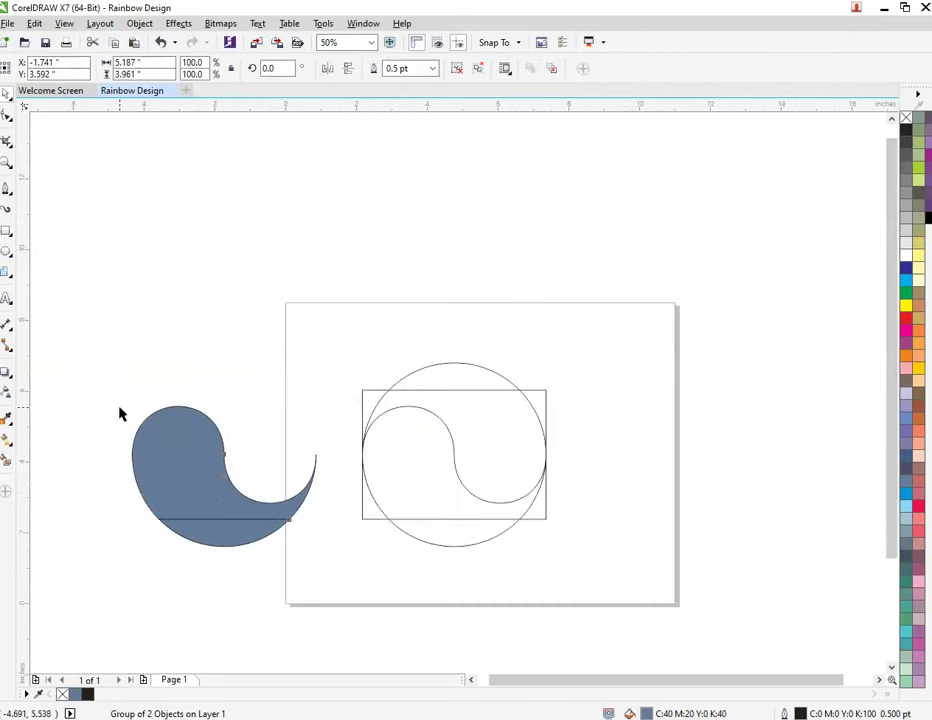
- Ungroup the two filled pieces and weld them into one comma-like shape
left_click_drag(100, 370, 336, 596)
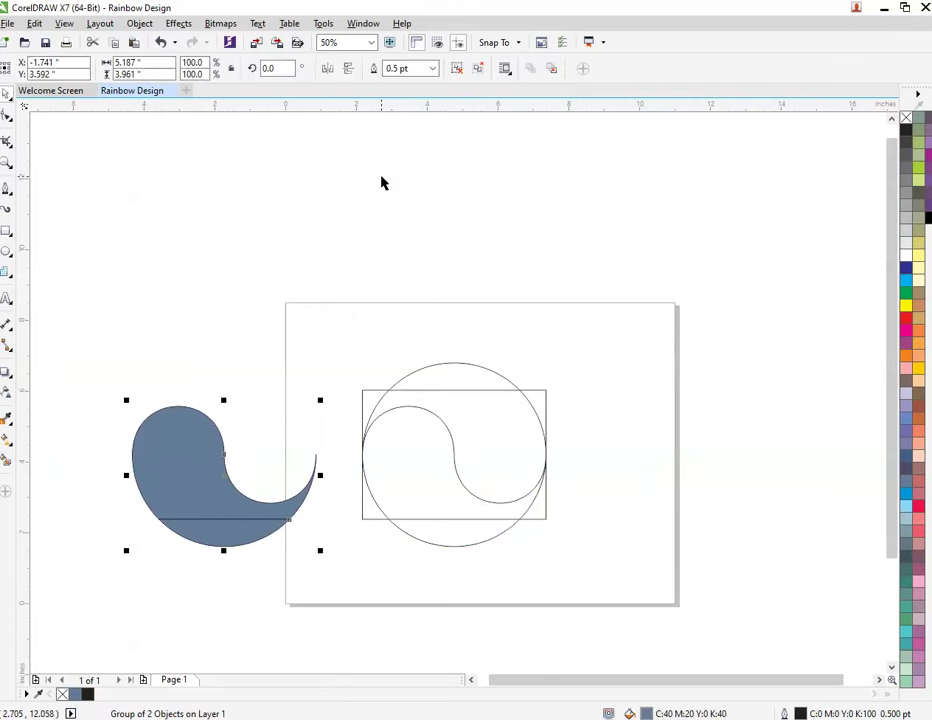
key("ctrl+u")
left_click_drag(69, 337, 356, 568)
left_click(400, 69)
- Delete the remaining circle, rectangle and S-curve and move the welded shape onto the page
left_click_drag(320, 308, 621, 594)
key("Delete")
left_click_drag(177, 487, 336, 446)
scroll(383, 431, "up", 1)
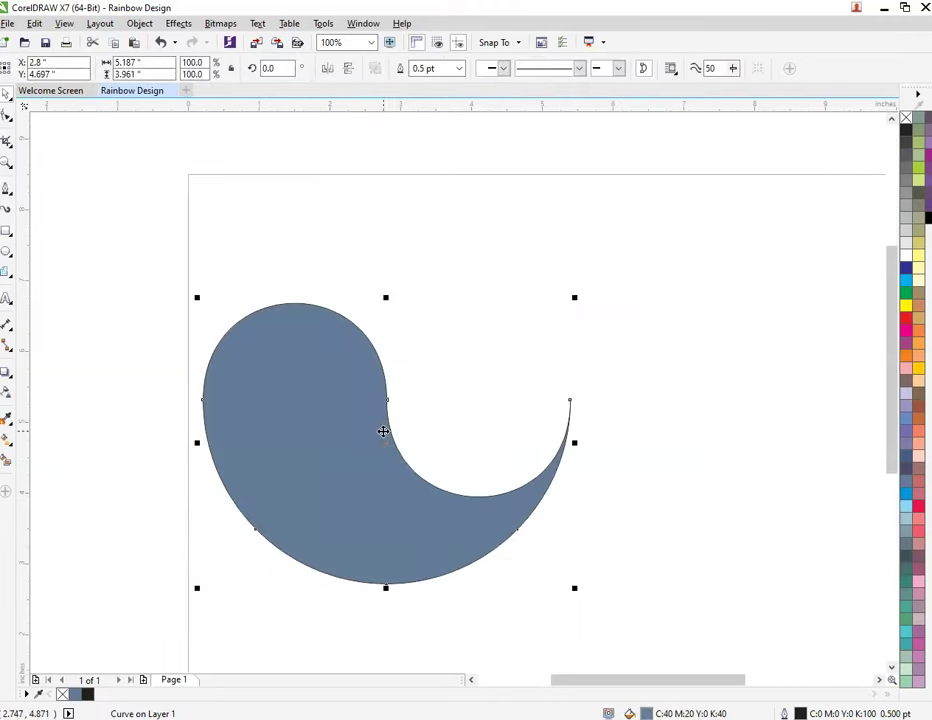
- Scale the welded shape down to about 46.5% and place it near the page's left edge
left_click_drag(577, 297, 506, 350)
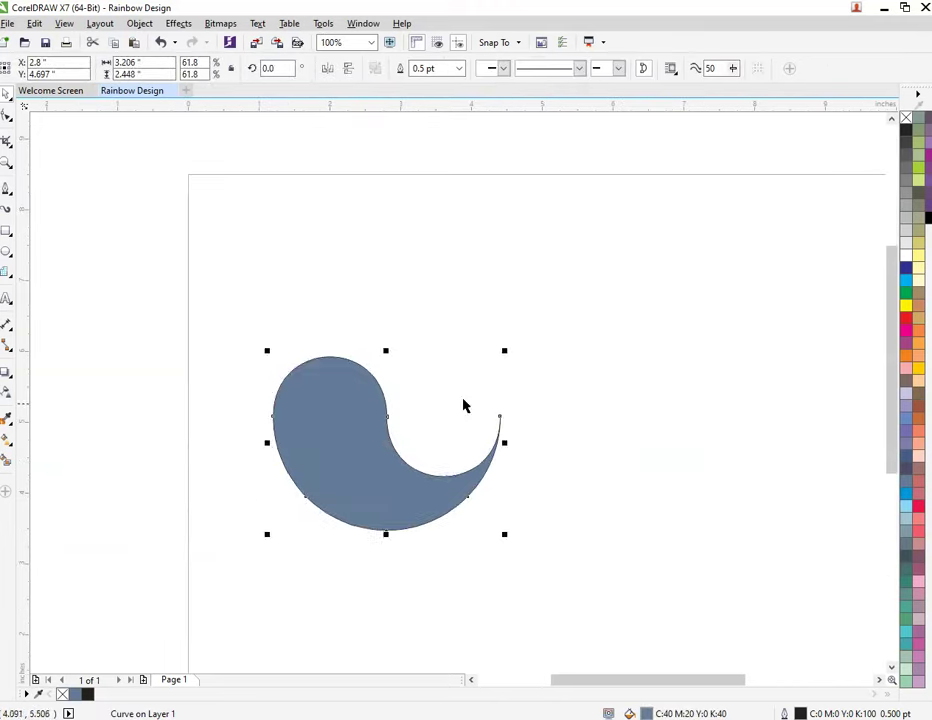
left_click_drag(381, 474, 339, 474)
left_click_drag(464, 349, 433, 372)
- Duplicate the shape to the right and repeat the duplication until five shapes stand in a row
left_click_drag(345, 447, 454, 453)
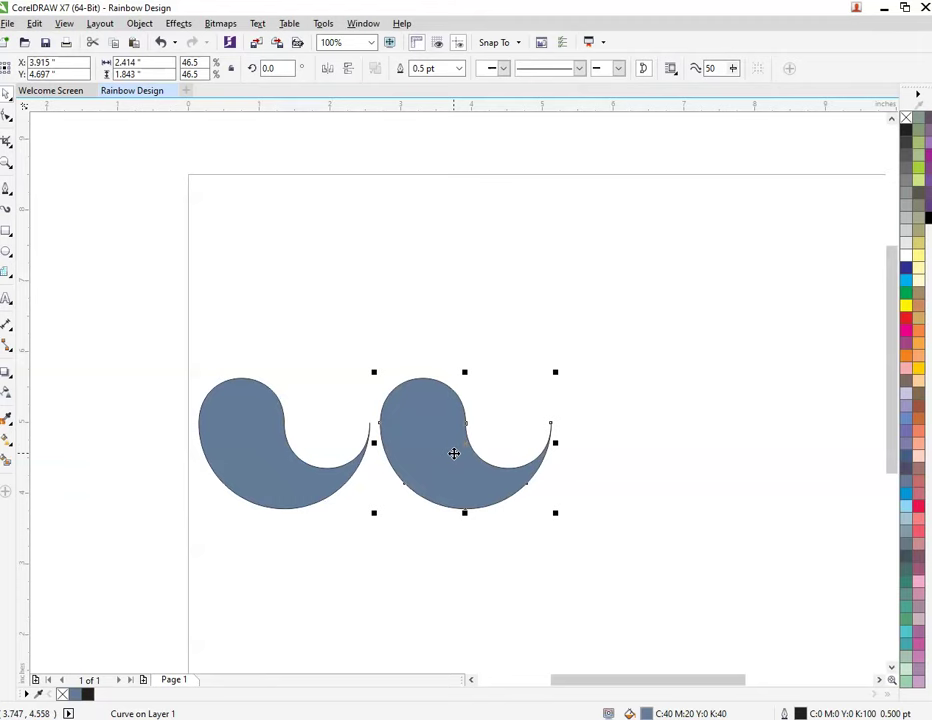
key("ctrl+r")
key("ctrl+r")
key("ctrl+r")
scroll(405, 405, "down", 2)
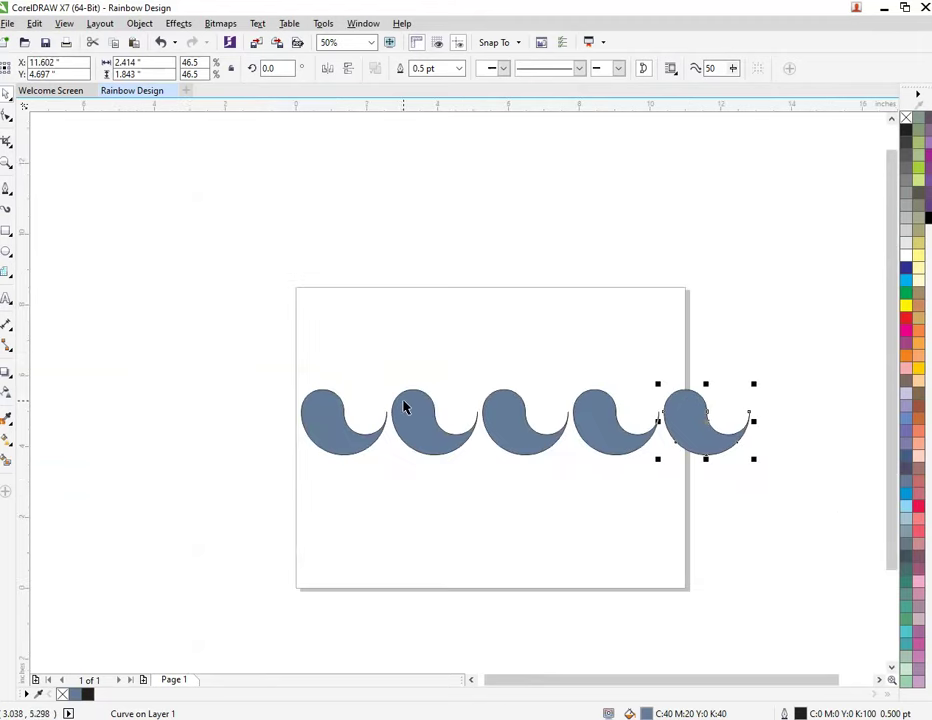
- Scale the row of five shapes down to about 10.2 in wide so it fits within the page
left_click(450, 365)
left_click_drag(250, 335, 665, 443)
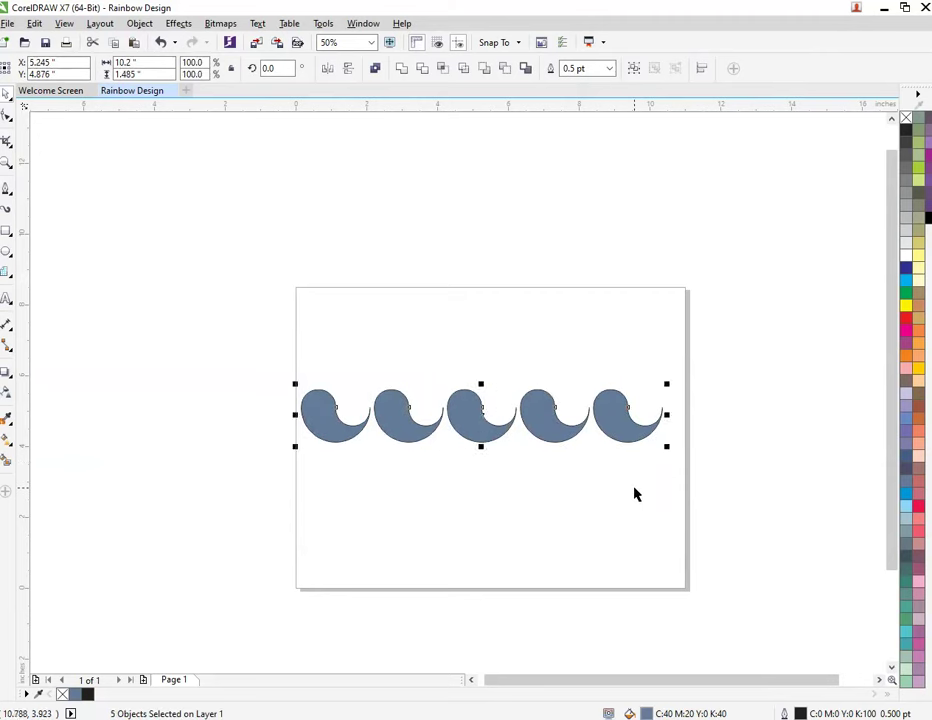
left_click(637, 493)
- Apply an interactive linear fountain fill to the leftmost shape, running from its head towards its tail
scroll(332, 405, "up", 3)
left_click(312, 440)
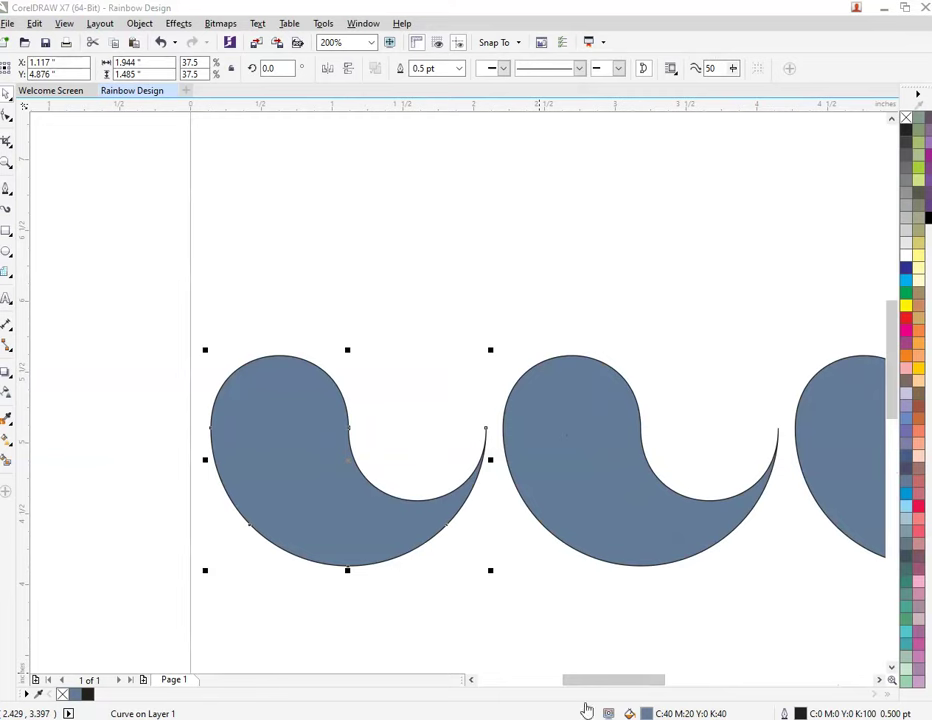
key("Escape")
left_click(283, 514)
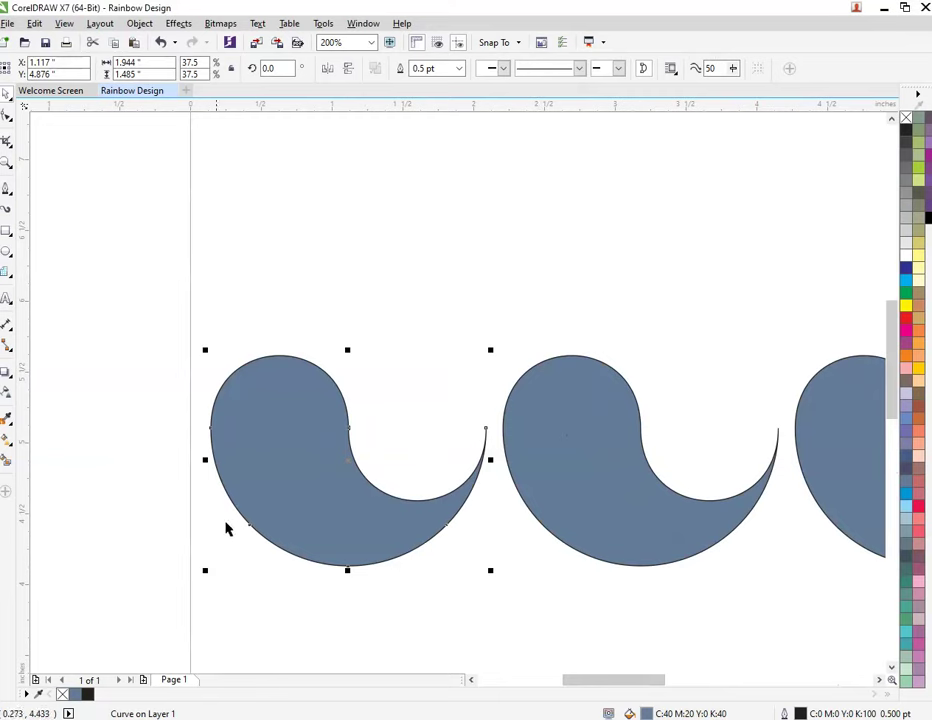
left_click(7, 457)
left_click_drag(357, 462, 451, 498)
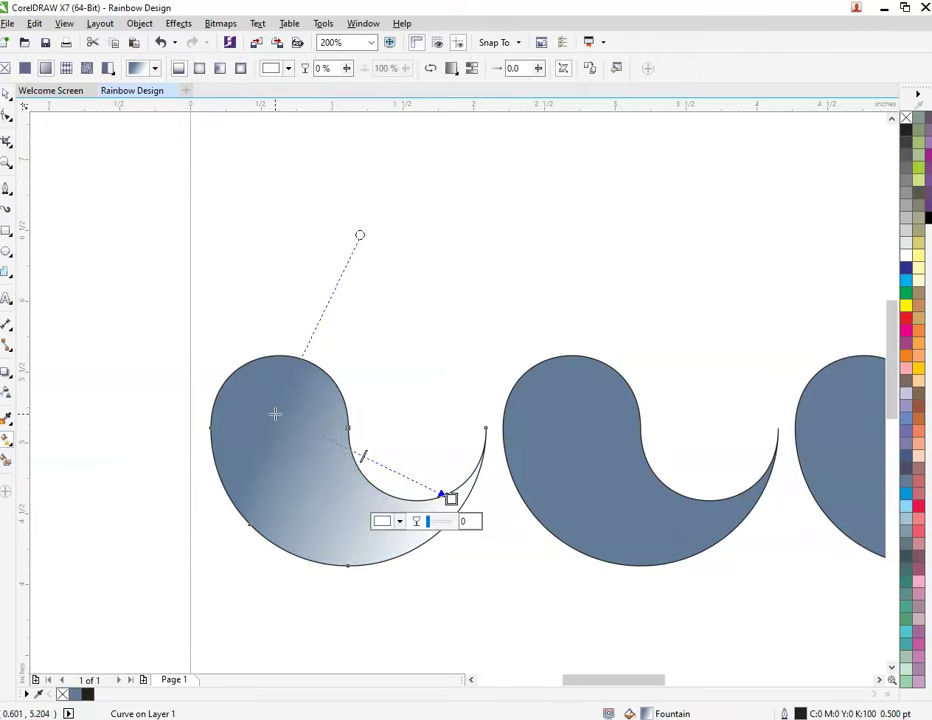
- Change the leftmost shape's gradient to an elliptical fountain fill and move its centre into the shape's rounded head
left_click_drag(275, 413, 271, 414)
left_click(137, 67)
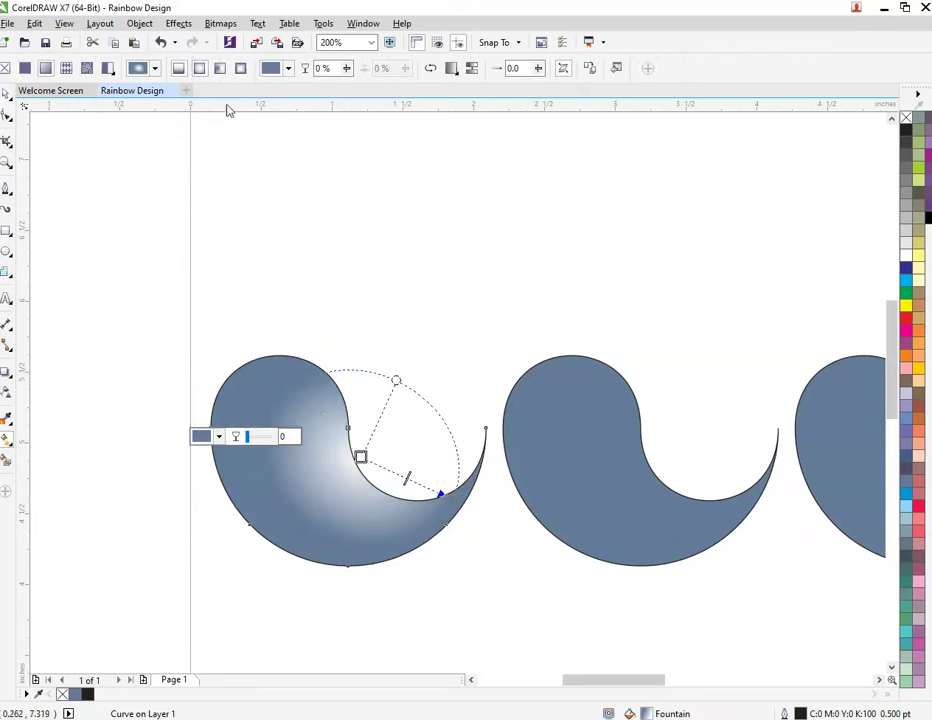
left_click_drag(360, 456, 302, 411)
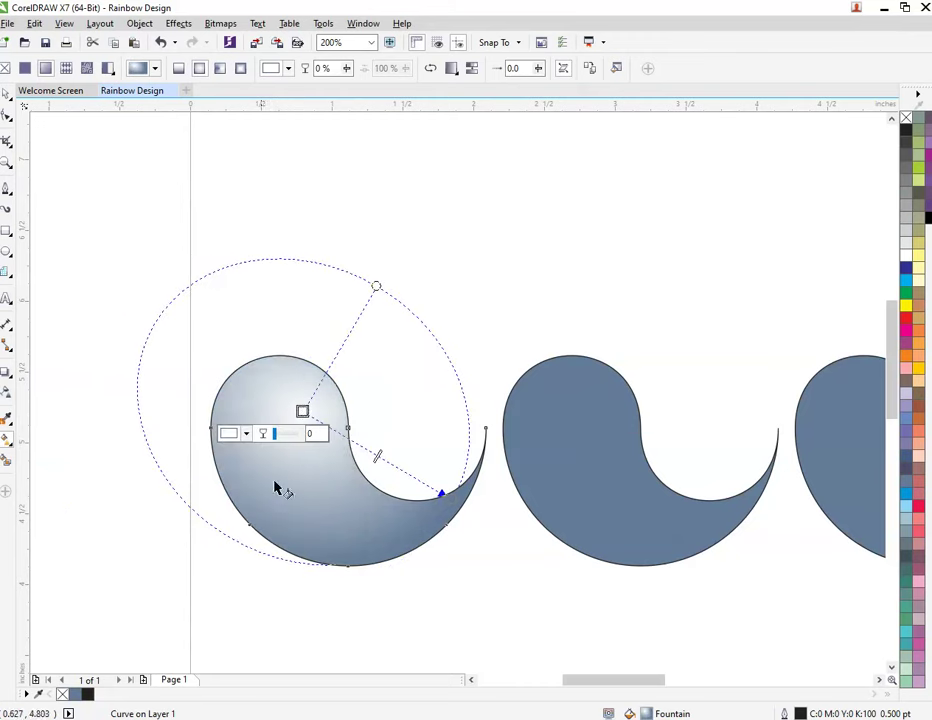
- Display the RGB Palette and set it to 3 rows
left_click(363, 23)
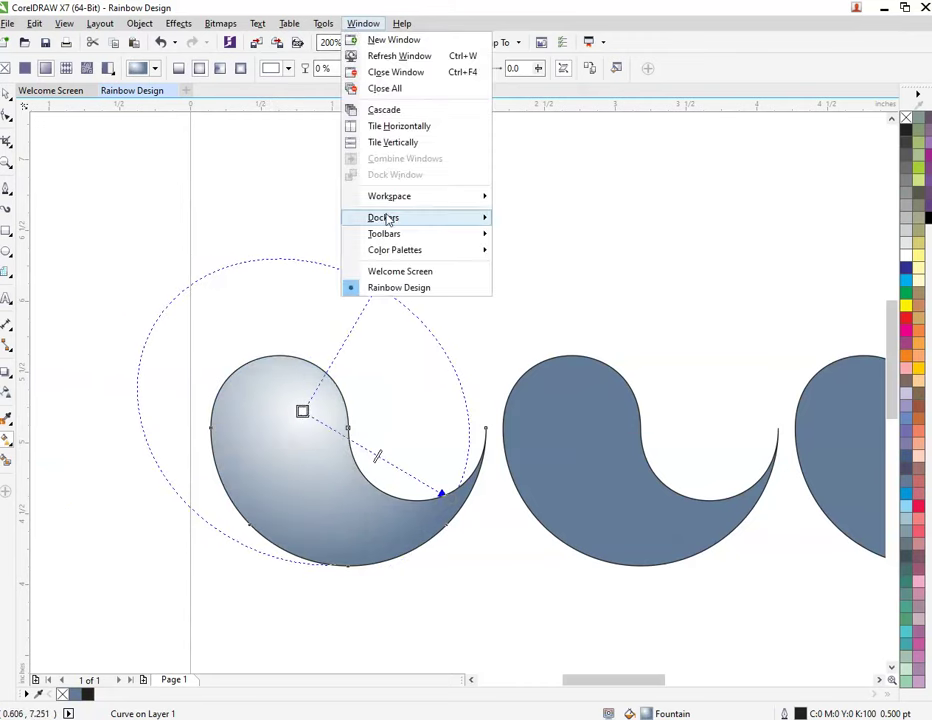
mouse_move(400, 249)
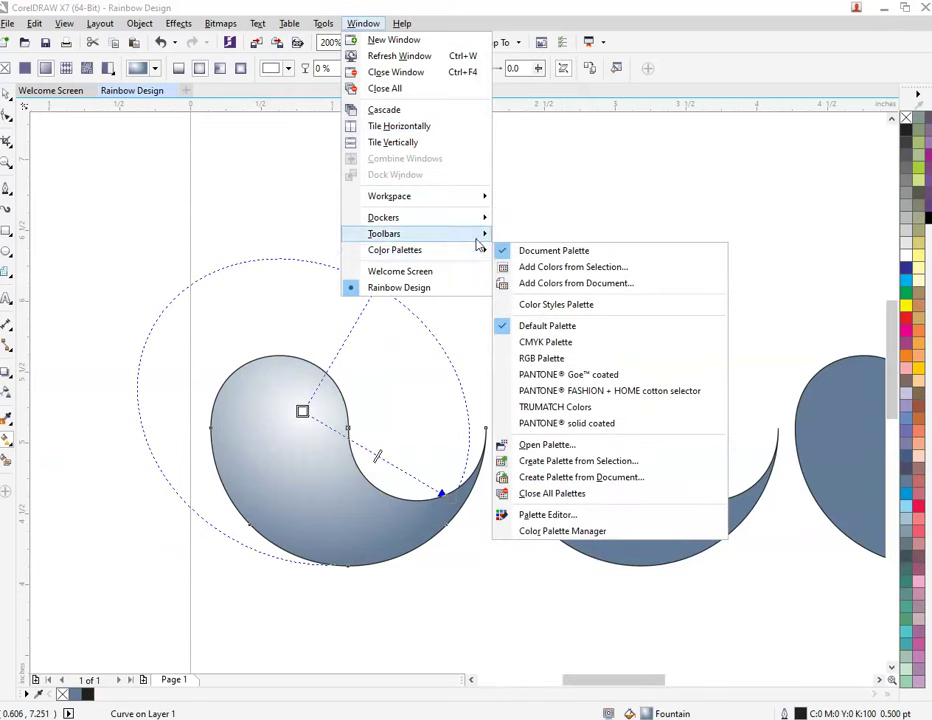
left_click(614, 357)
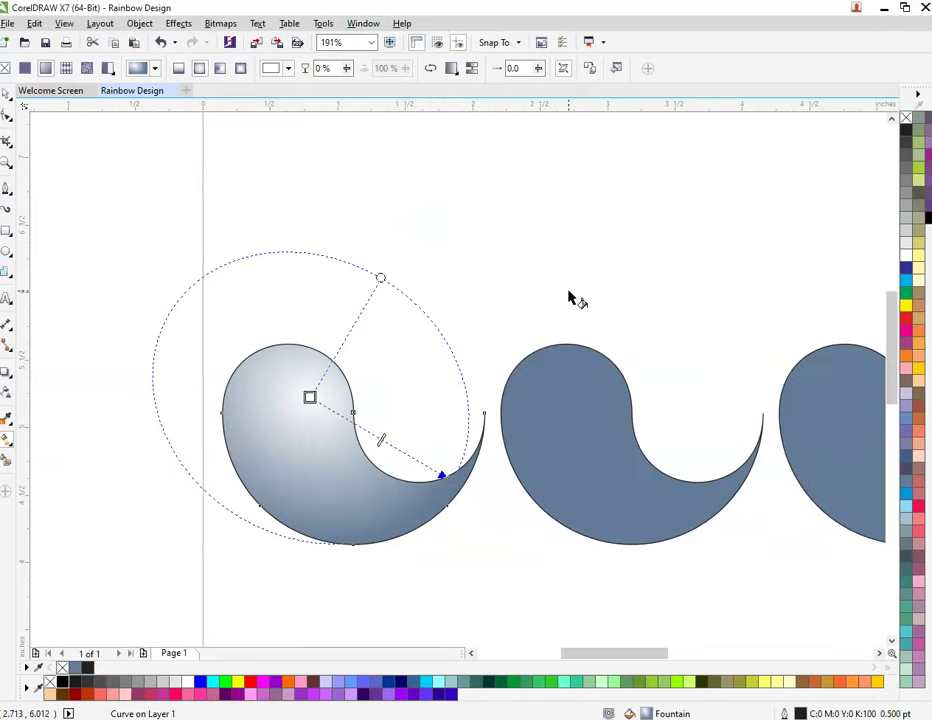
right_click(28, 690)
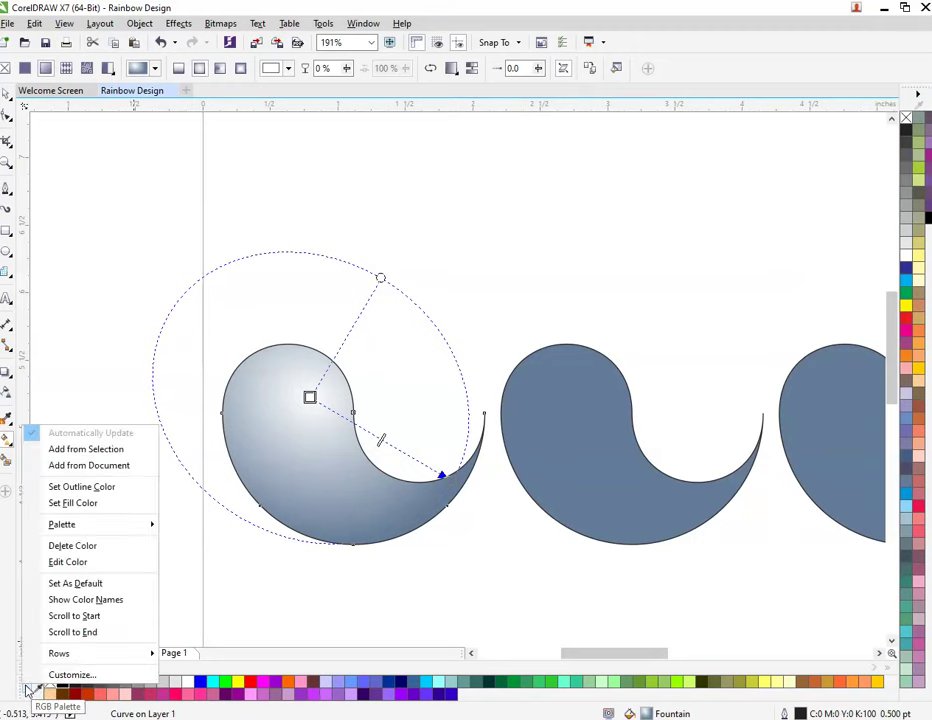
mouse_move(158, 663)
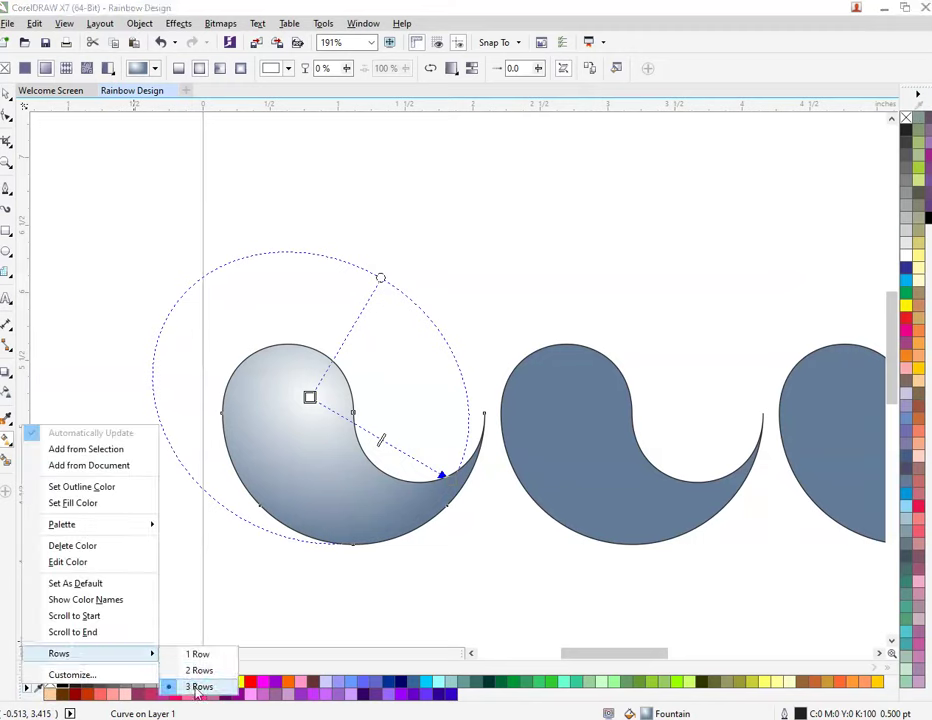
left_click(198, 686)
- Colour the leftmost shape's gradient dark red at the centre and bright red at the outer end
left_click(310, 397)
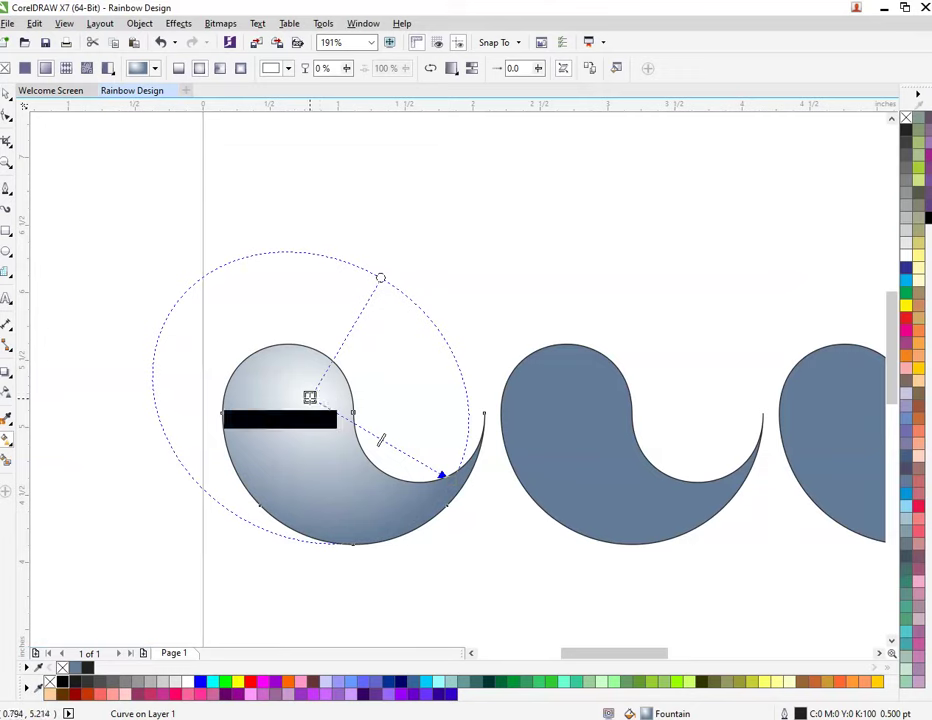
left_click(76, 694)
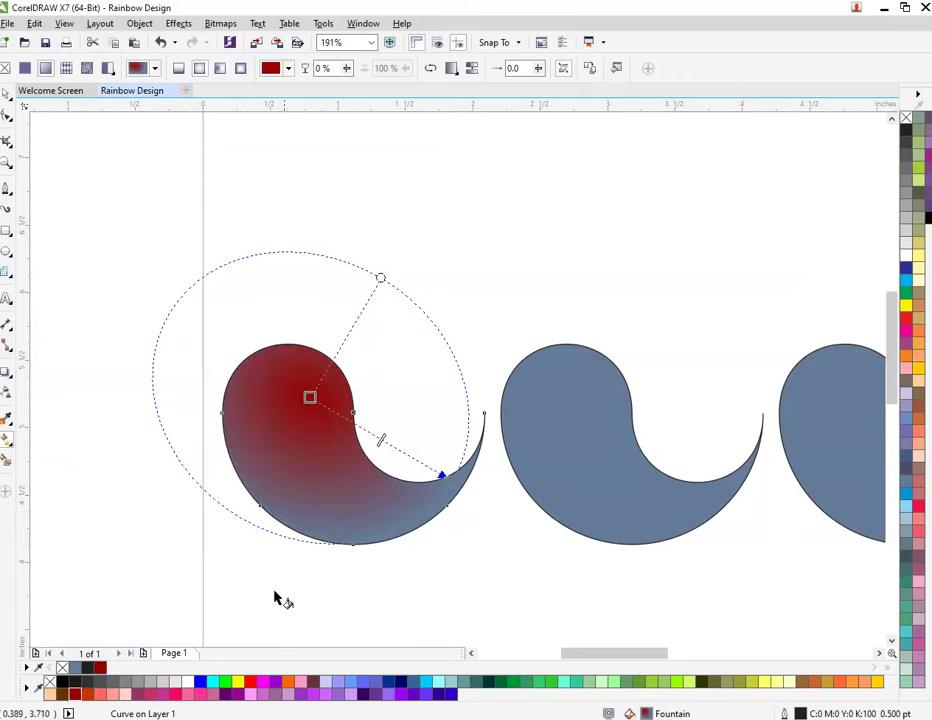
left_click(445, 478)
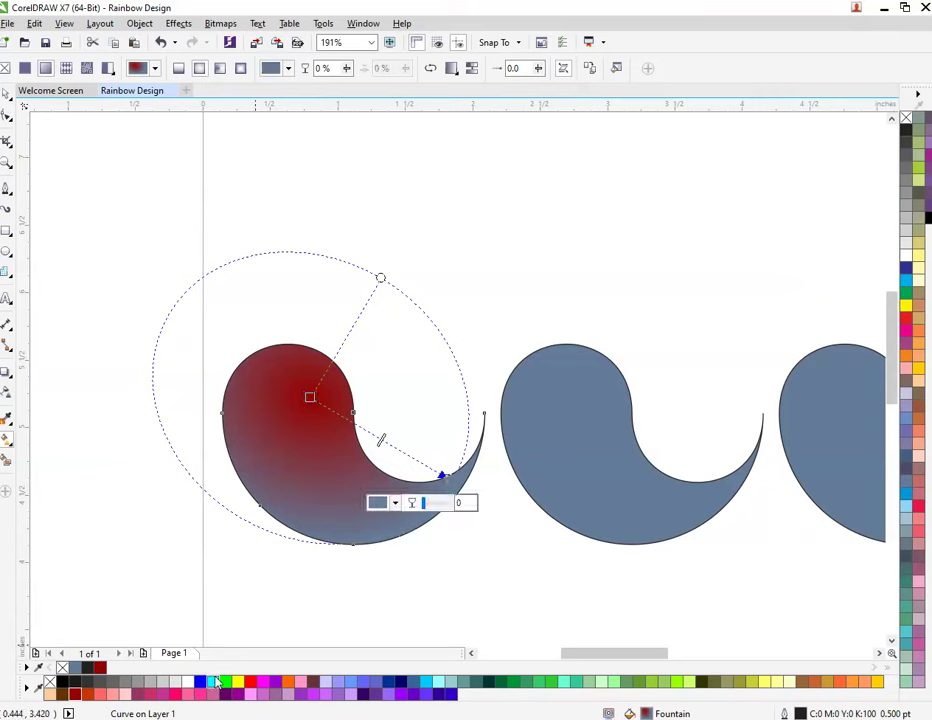
left_click(250, 684)
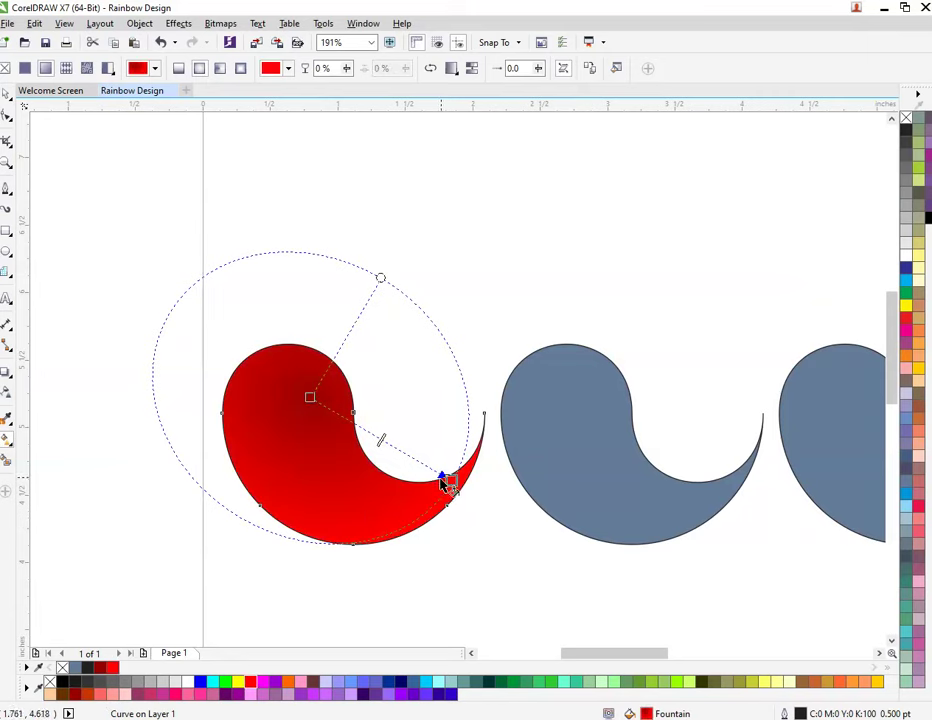
left_click(624, 431)
left_click_drag(555, 387, 740, 477)
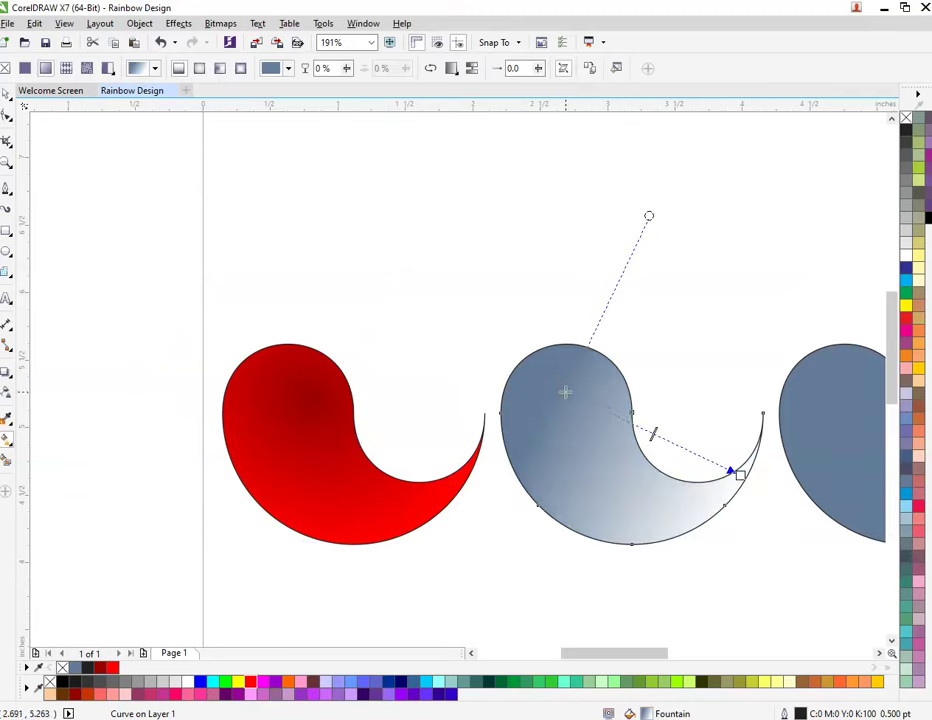
left_click(199, 67)
scroll(422, 421, "down", 4)
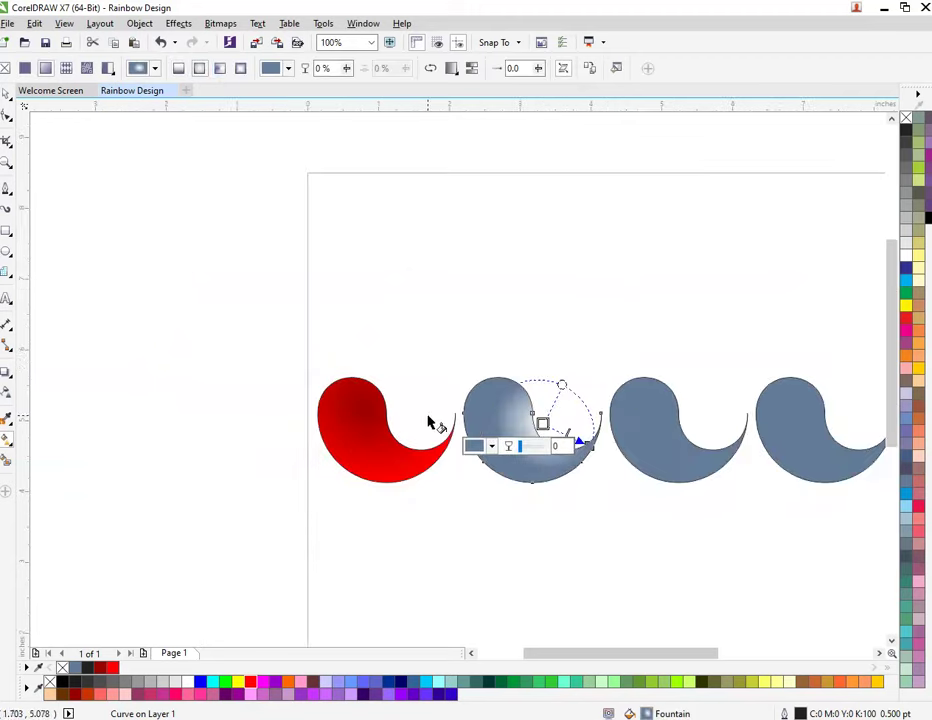
- Delete all the shapes in the row except the red gradient one
key("space")
left_click(440, 371)
left_click_drag(440, 371, 703, 510)
key("Delete")
- Duplicate the red shape to its right and repeat the duplication three times to make an evenly spaced row of five
left_click_drag(407, 432, 485, 434)
right_click(485, 435)
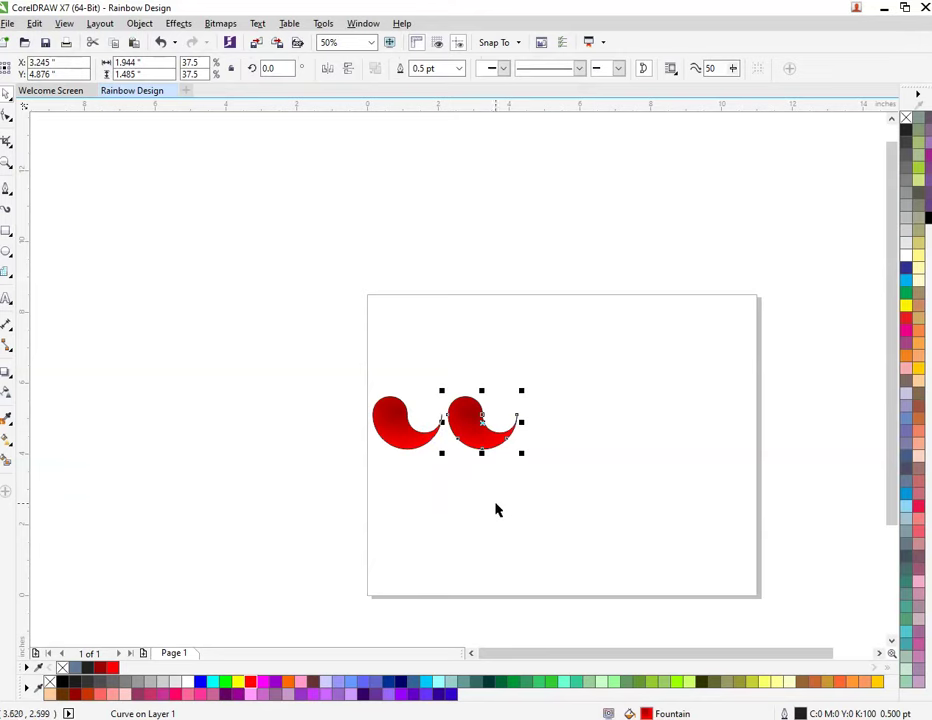
key("ctrl+r")
key("ctrl+r")
key("ctrl+r")
left_click(495, 510)
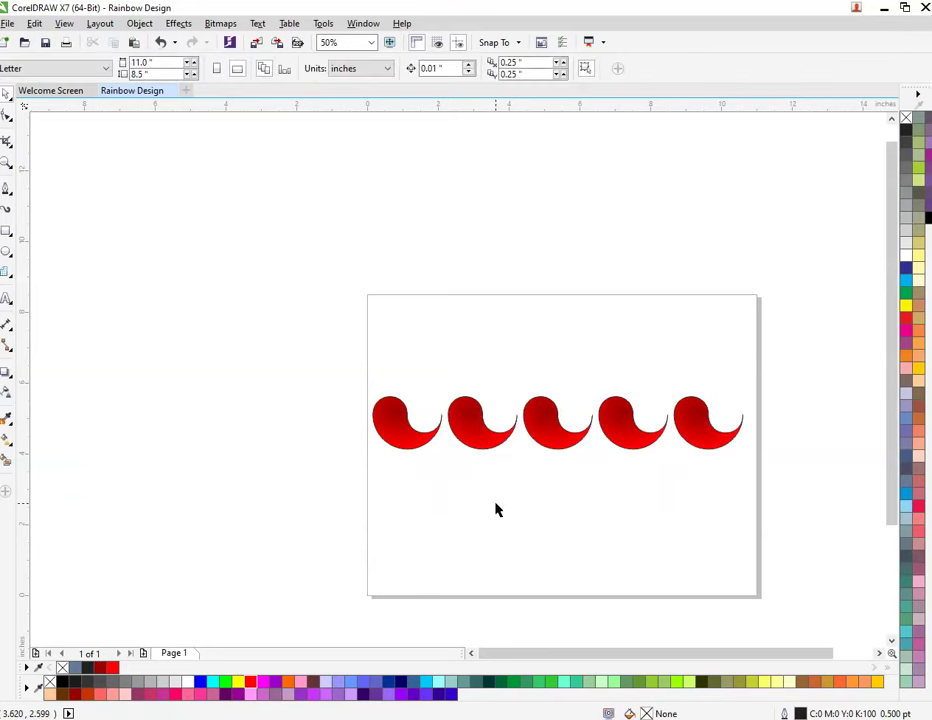
- Recolour the second shape's gradient dark green at the centre and bright green at the outer end
scroll(566, 430, "up", 1)
left_click(392, 433)
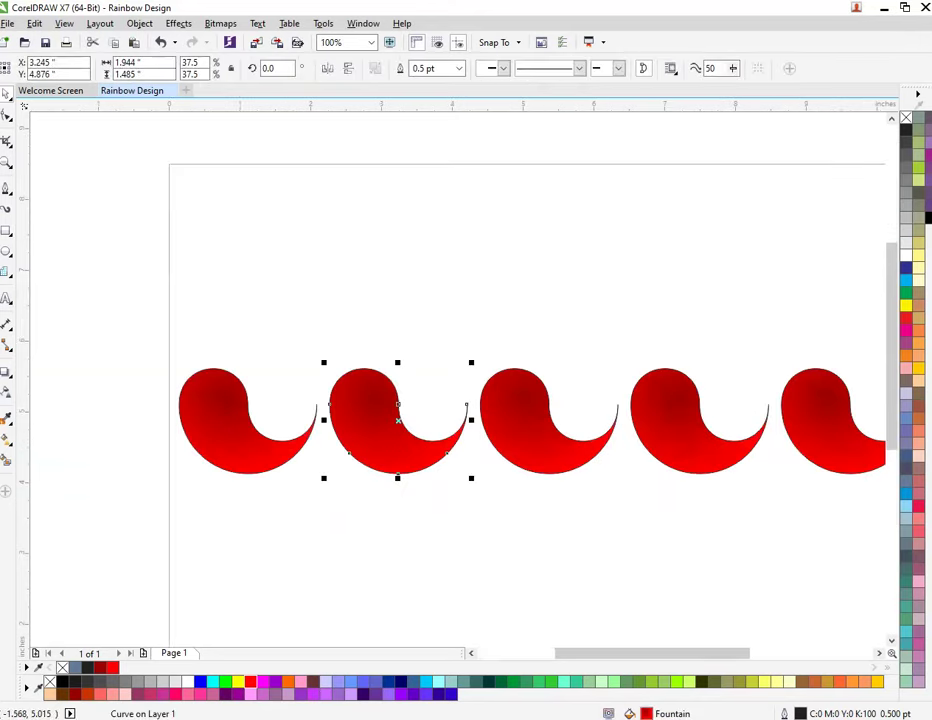
left_click(7, 440)
left_click(373, 395)
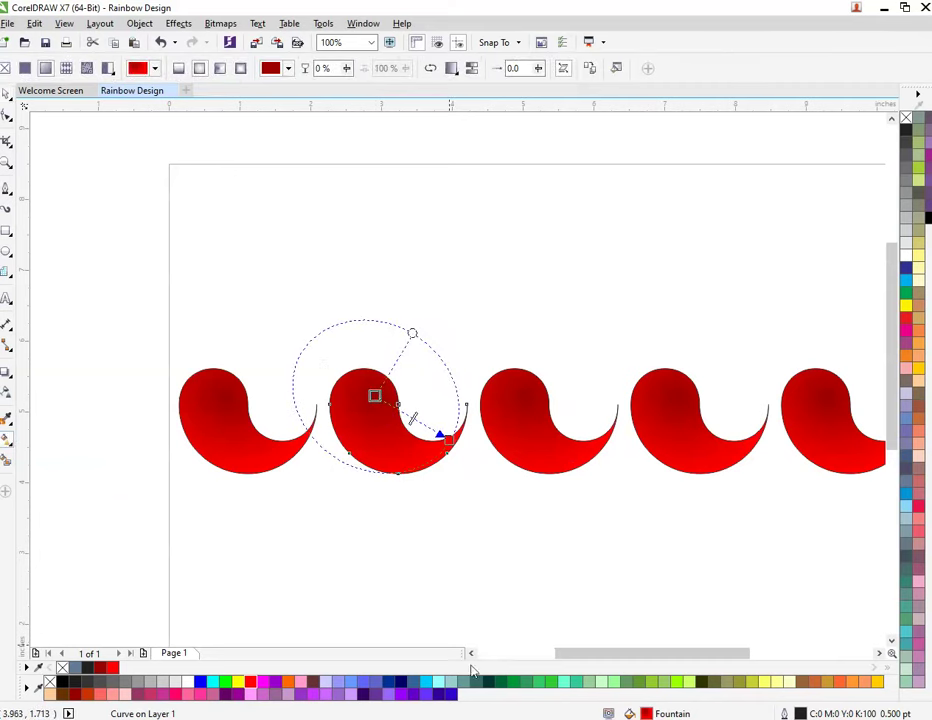
left_click(492, 683)
left_click(448, 440)
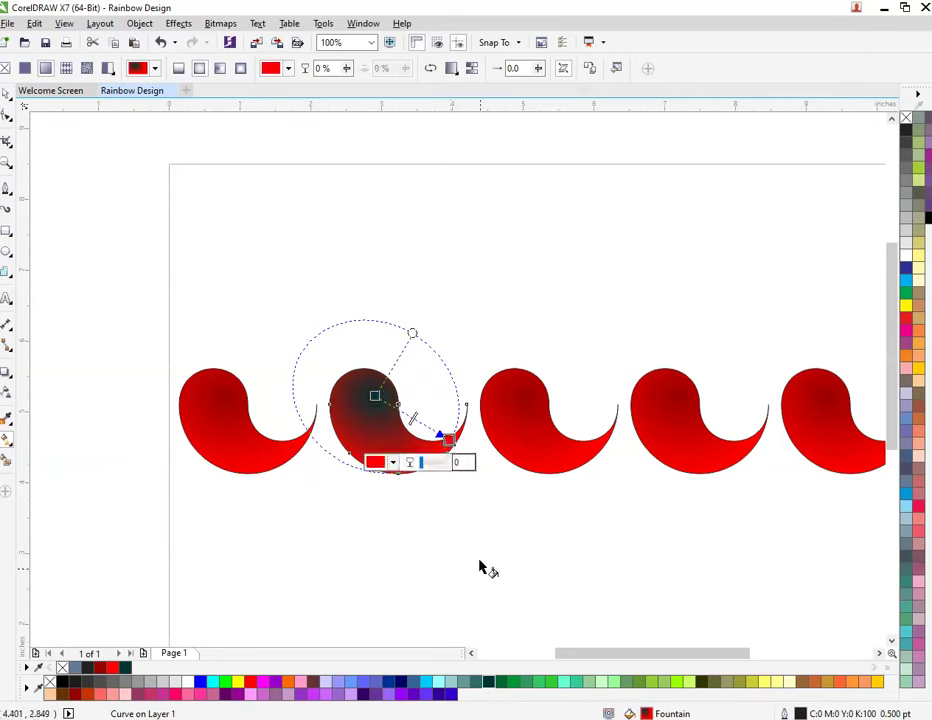
left_click(552, 682)
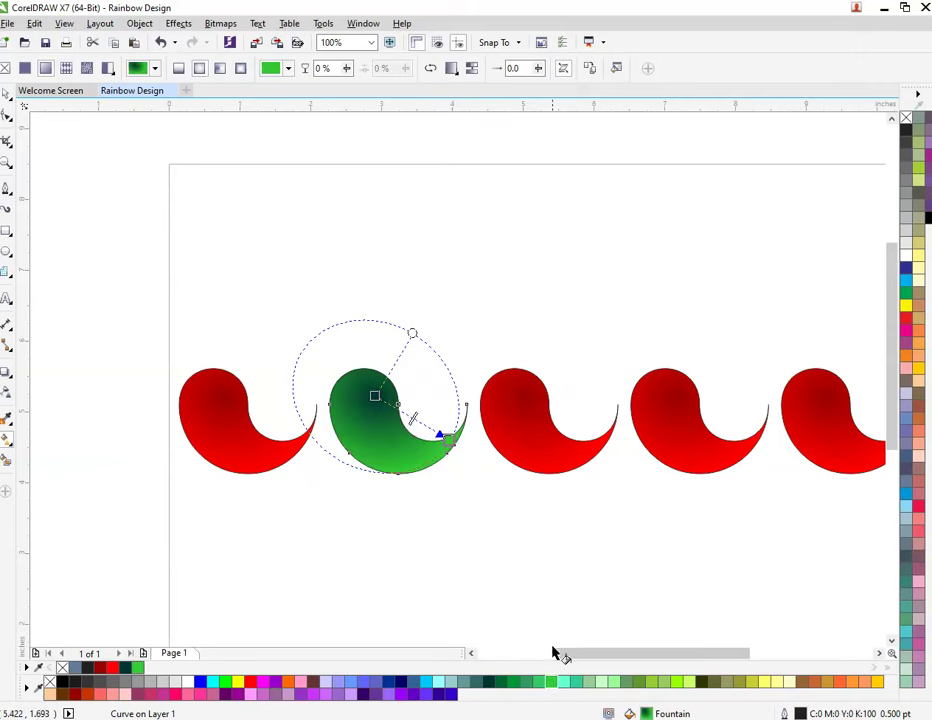
- Recolour the third shape's gradient navy blue at the centre and bright blue at the outer end
left_click(526, 395)
left_click(526, 395)
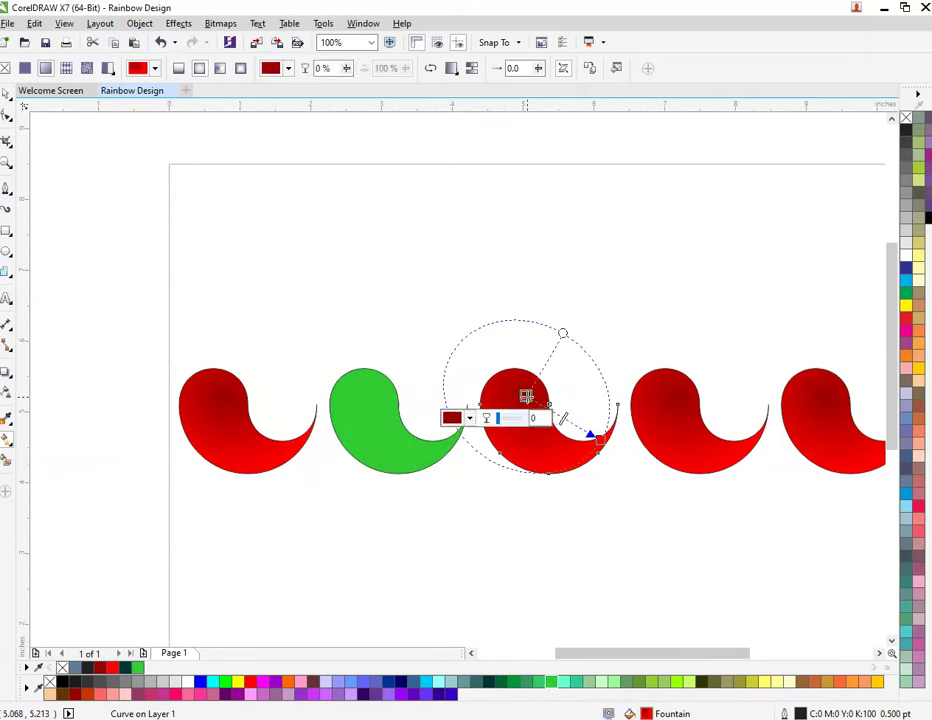
left_click(200, 681)
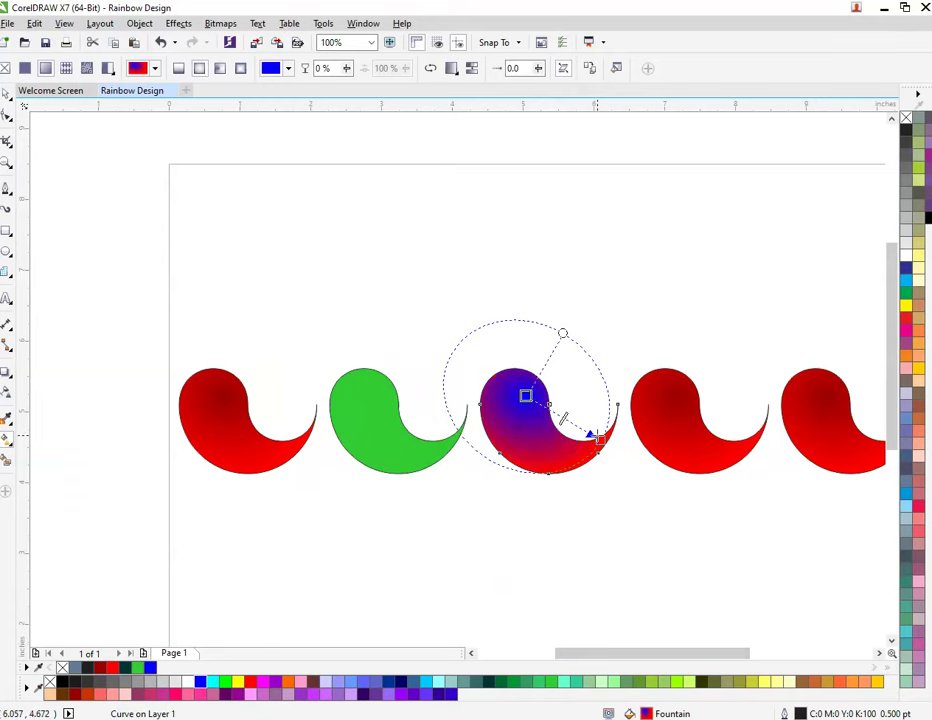
left_click(597, 437)
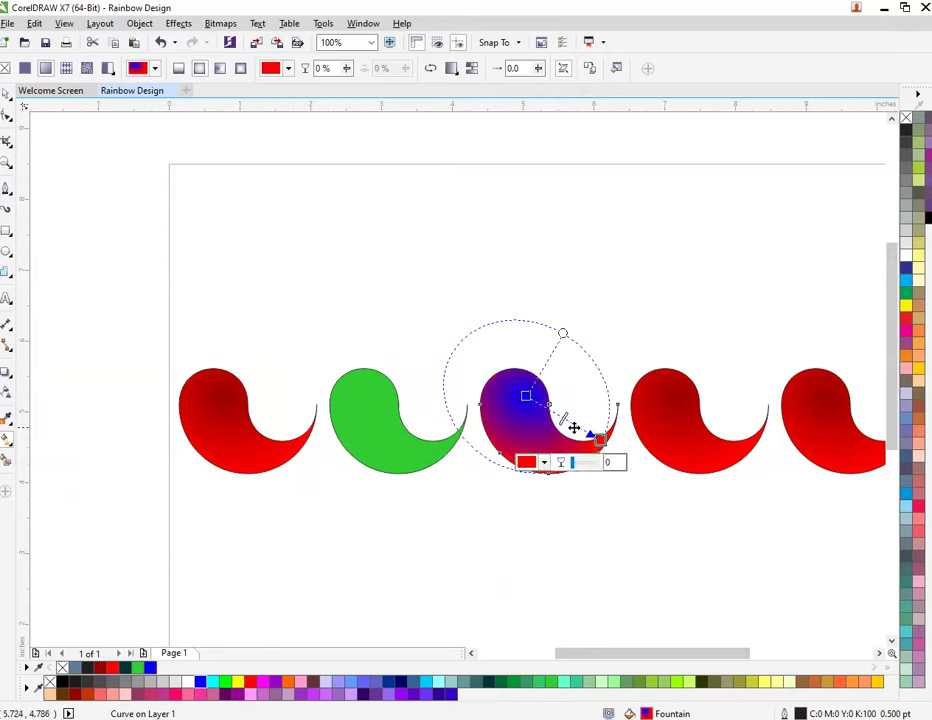
left_click(200, 681)
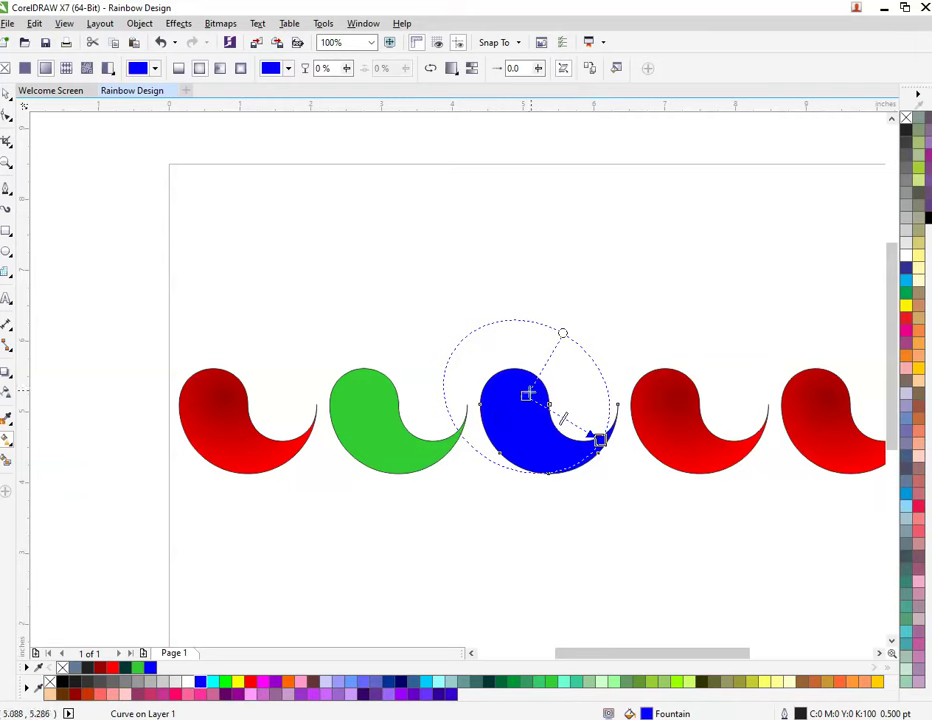
left_click(525, 395)
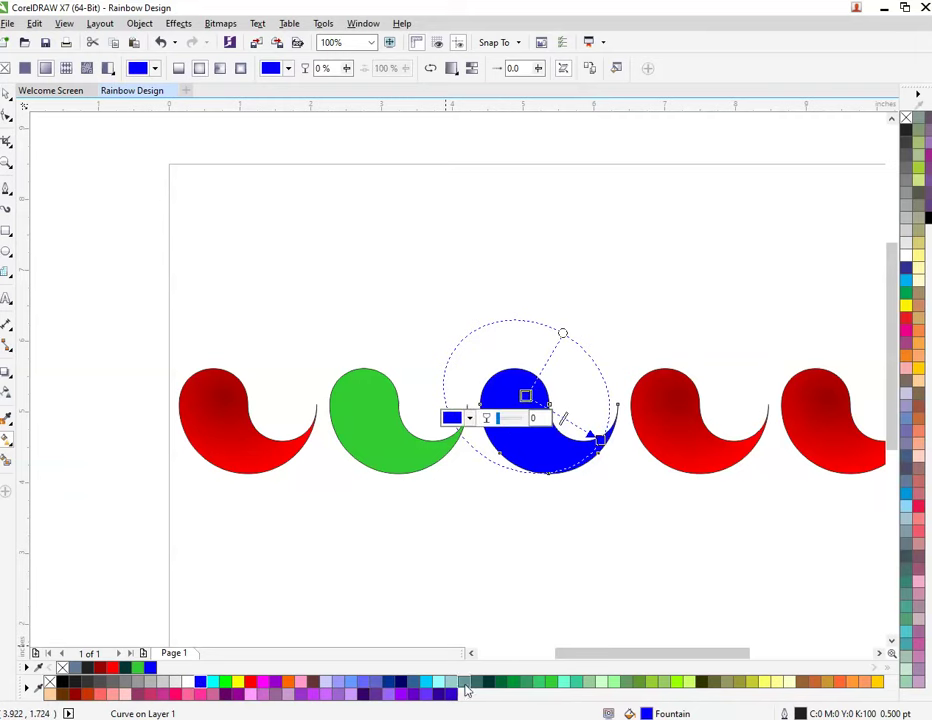
left_click(404, 683)
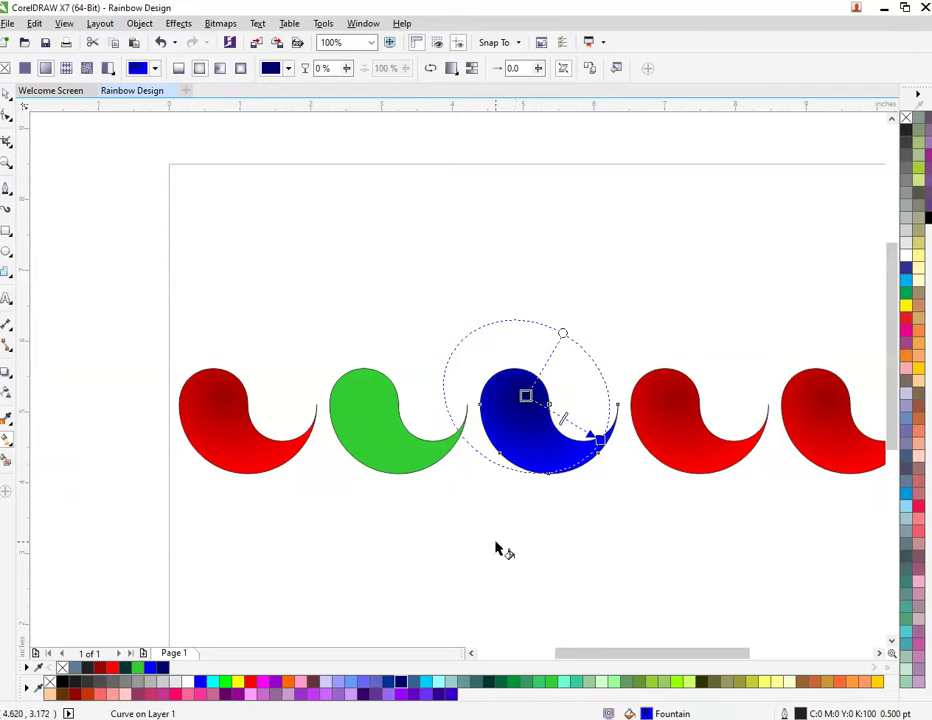
key("Escape")
- Recolour the fourth shape's gradient dark purple at the centre and magenta at the outer end
left_click(680, 428)
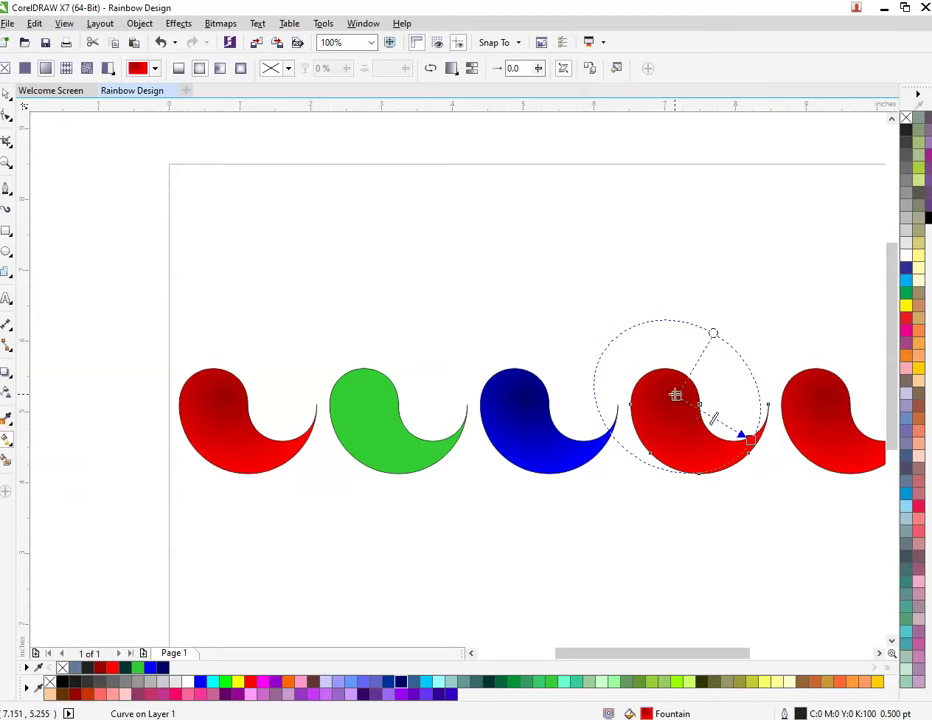
left_click(675, 395)
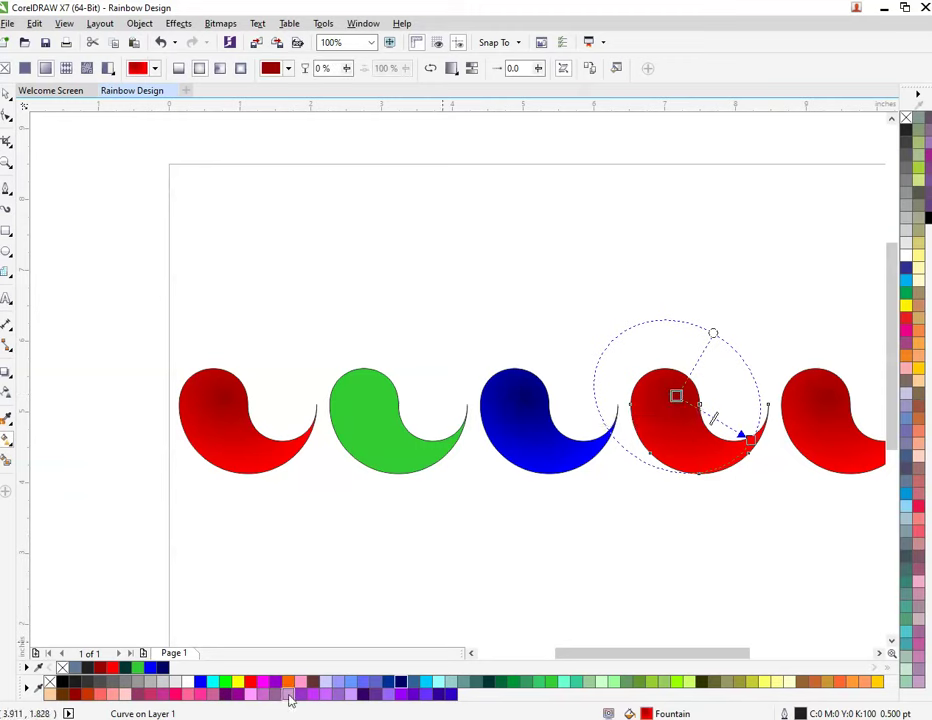
left_click(229, 694)
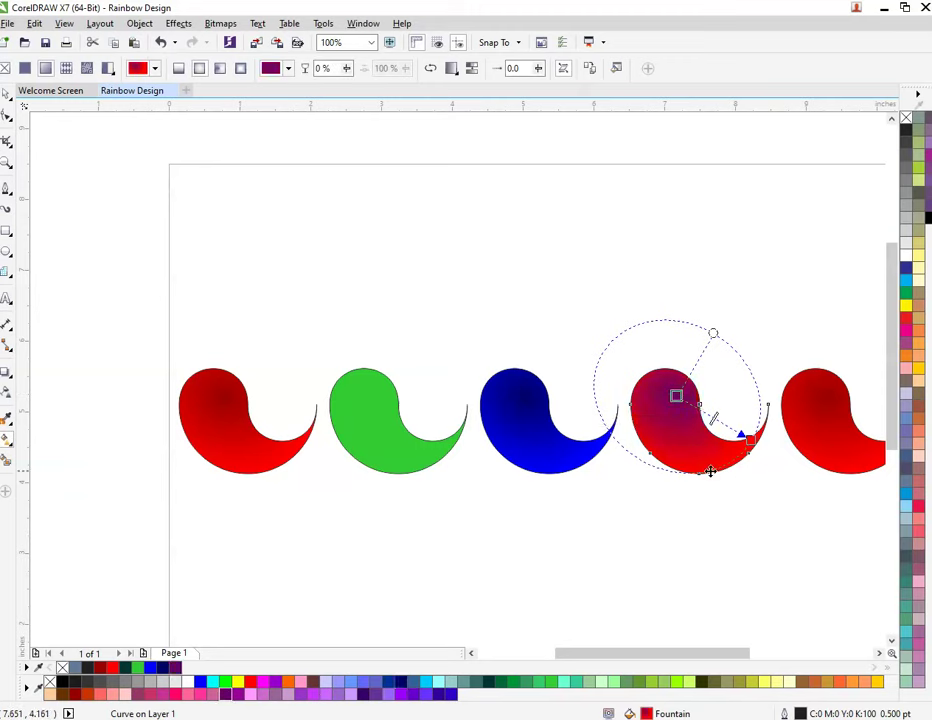
left_click(749, 441)
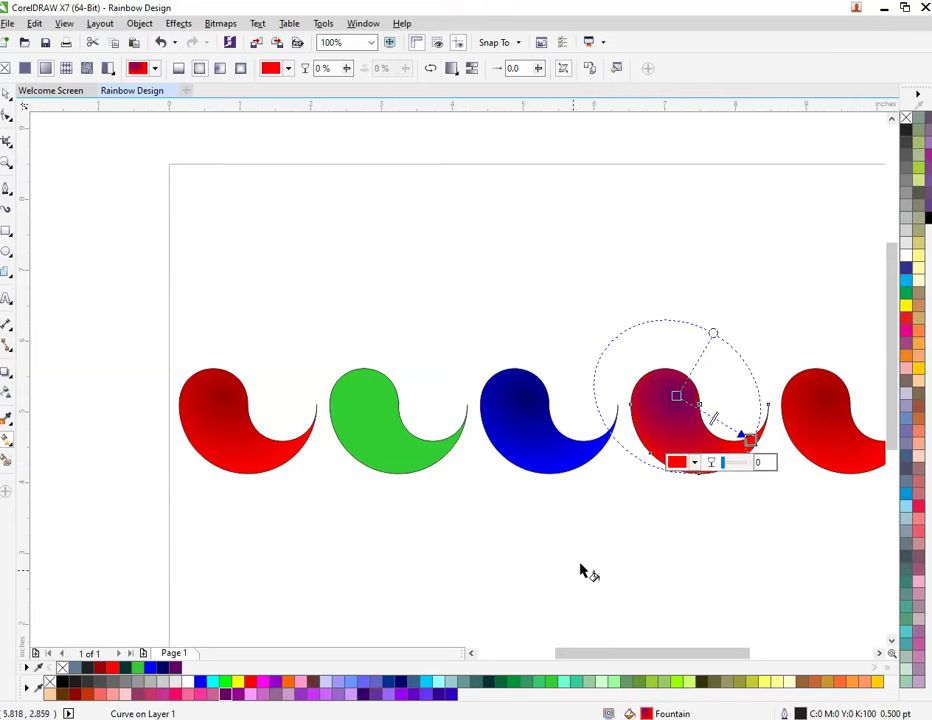
left_click(400, 697)
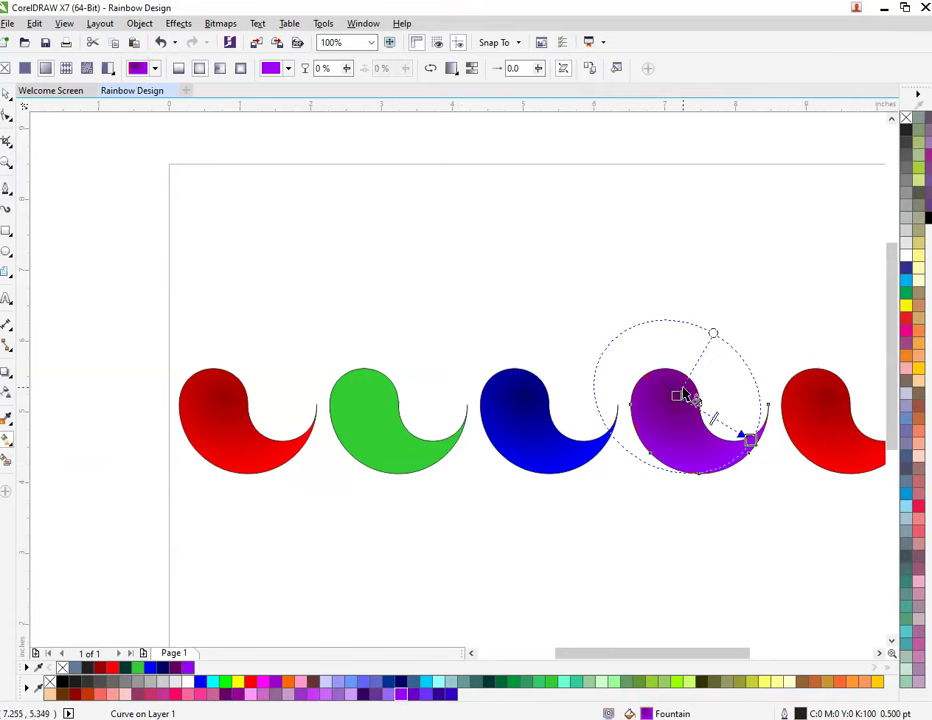
left_click(750, 439)
left_click(267, 682)
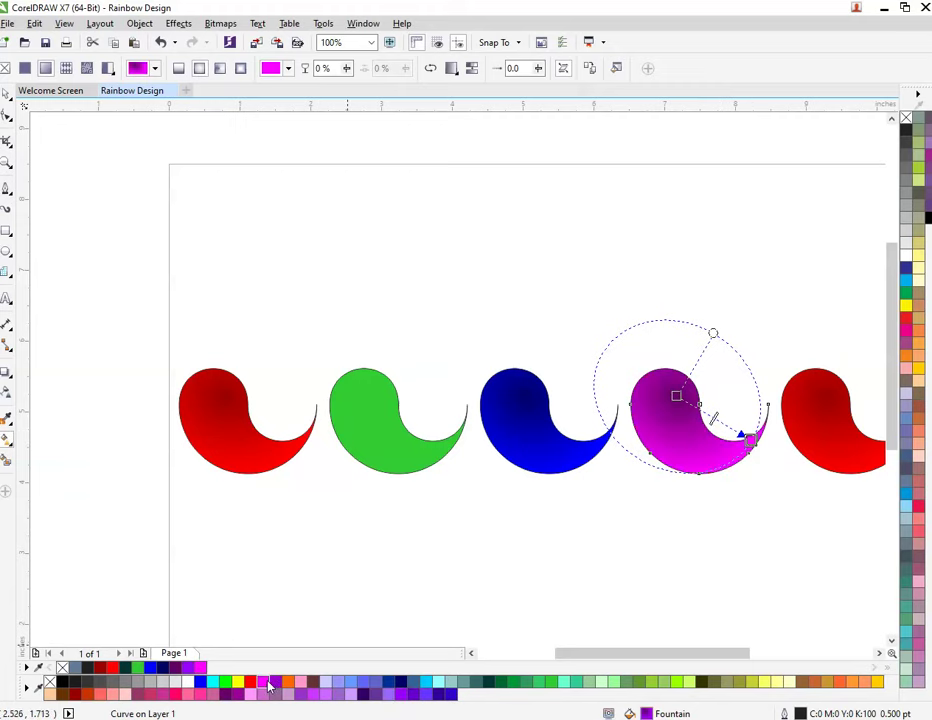
- Recolour the fifth shape's gradient orange at the centre and golden yellow at the outer end
scroll(416, 540, "down", 2)
scroll(649, 499, "up", 2)
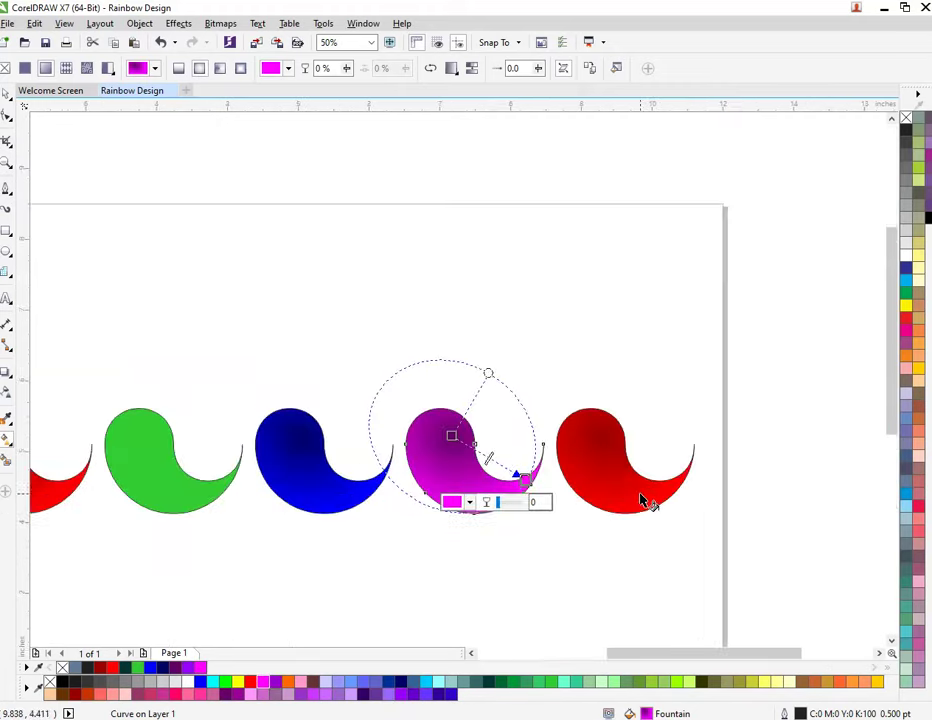
left_click(625, 483)
left_click(602, 433)
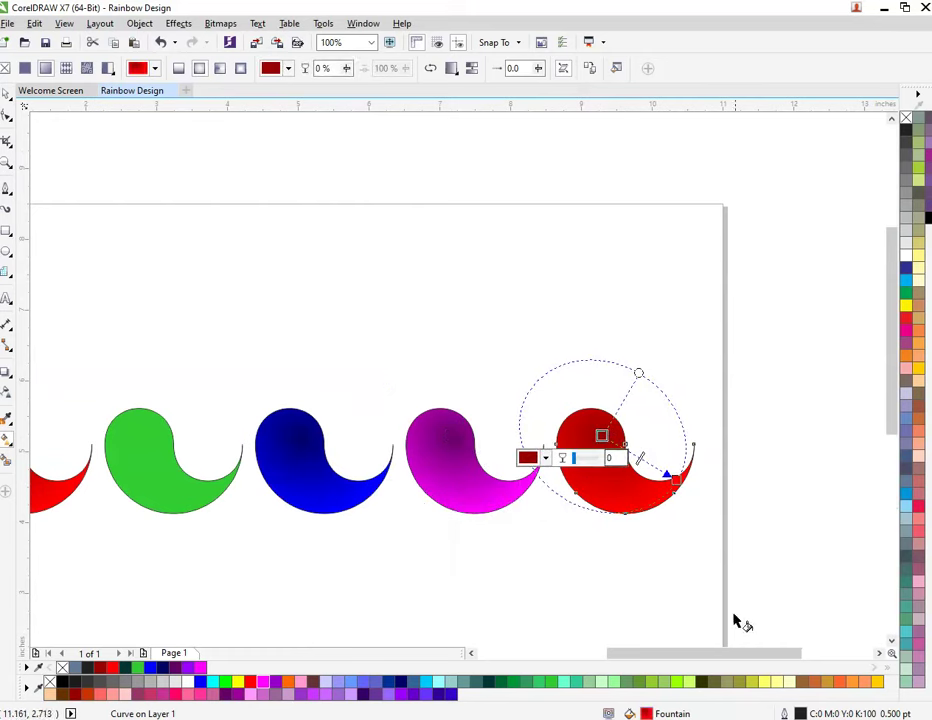
left_click(838, 681)
left_click(672, 481)
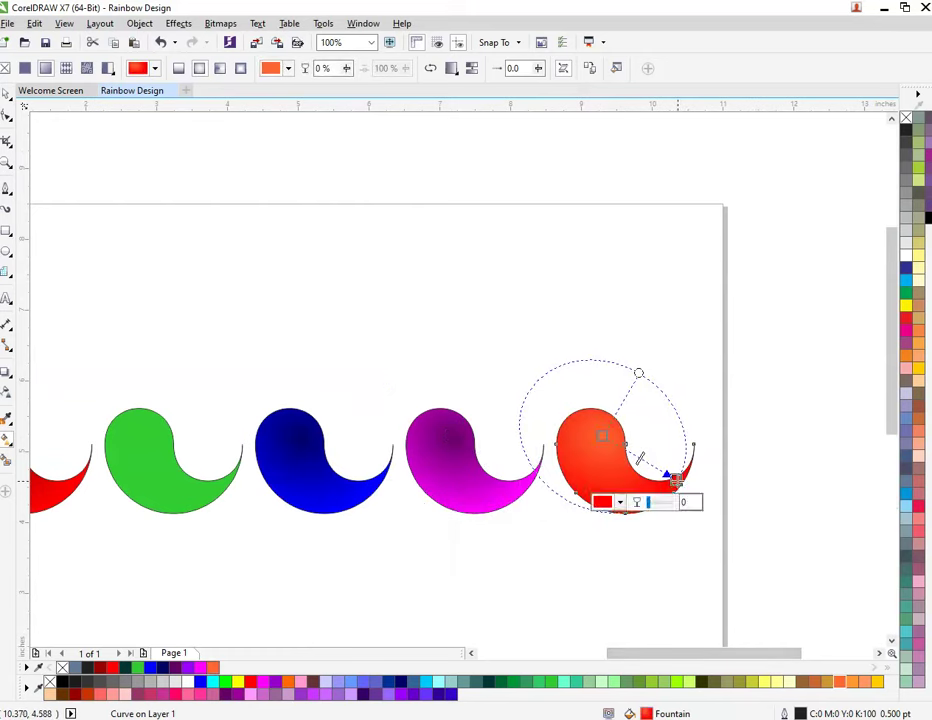
left_click(876, 681)
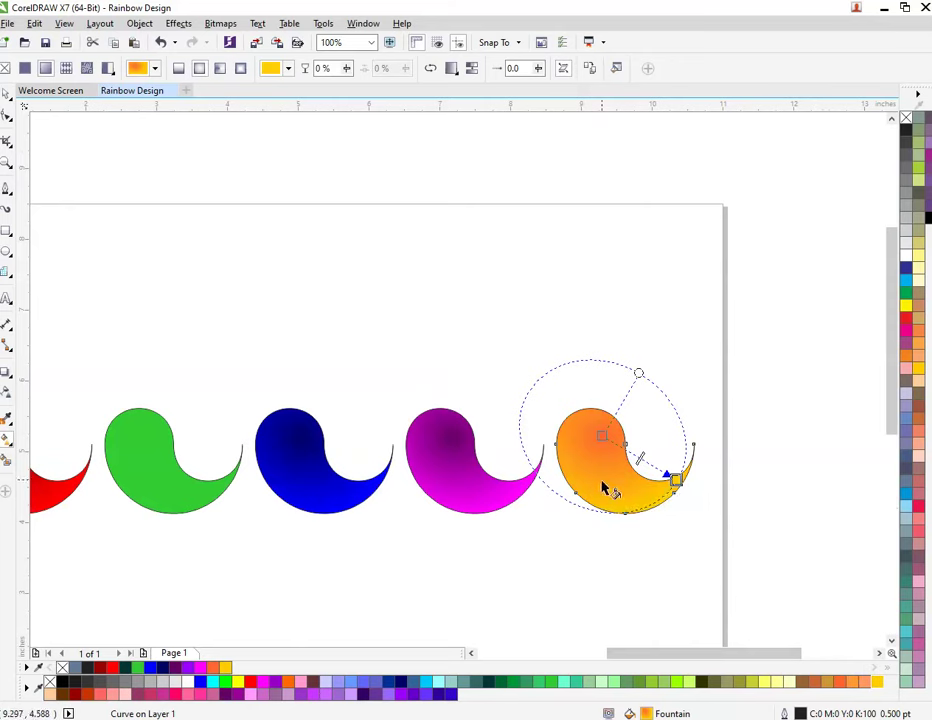
- Select all five shapes in the row and remove their outlines
scroll(607, 489, "down", 1)
key("space")
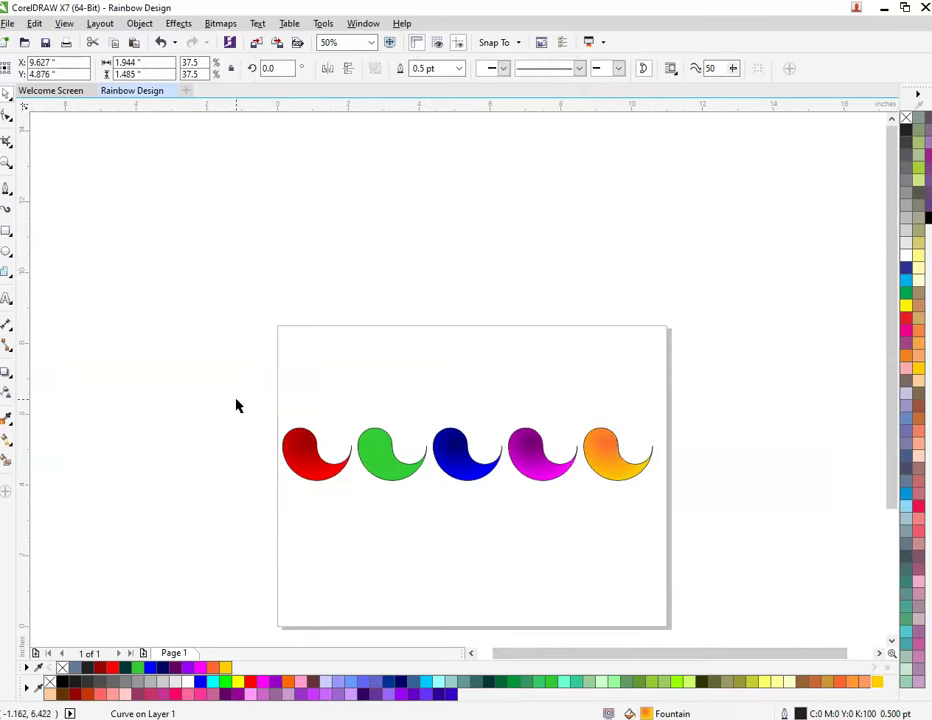
left_click_drag(235, 401, 684, 536)
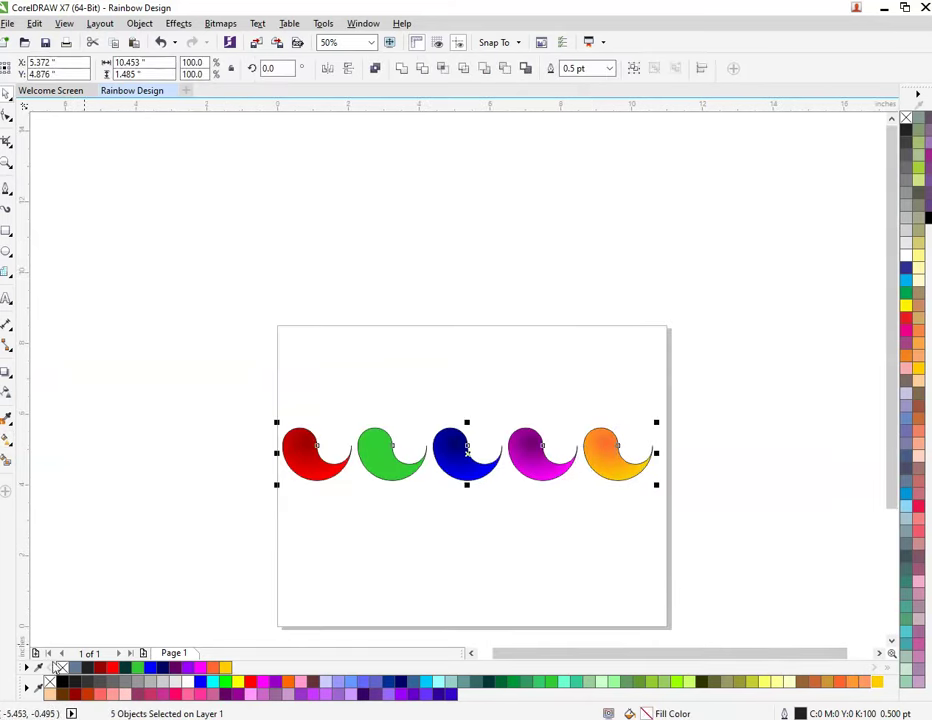
- Apply a Multiply drop shadow with opacity 50 and feathering 15 across all five shapes, from the red one to the orange one
scroll(475, 458, "up", 1)
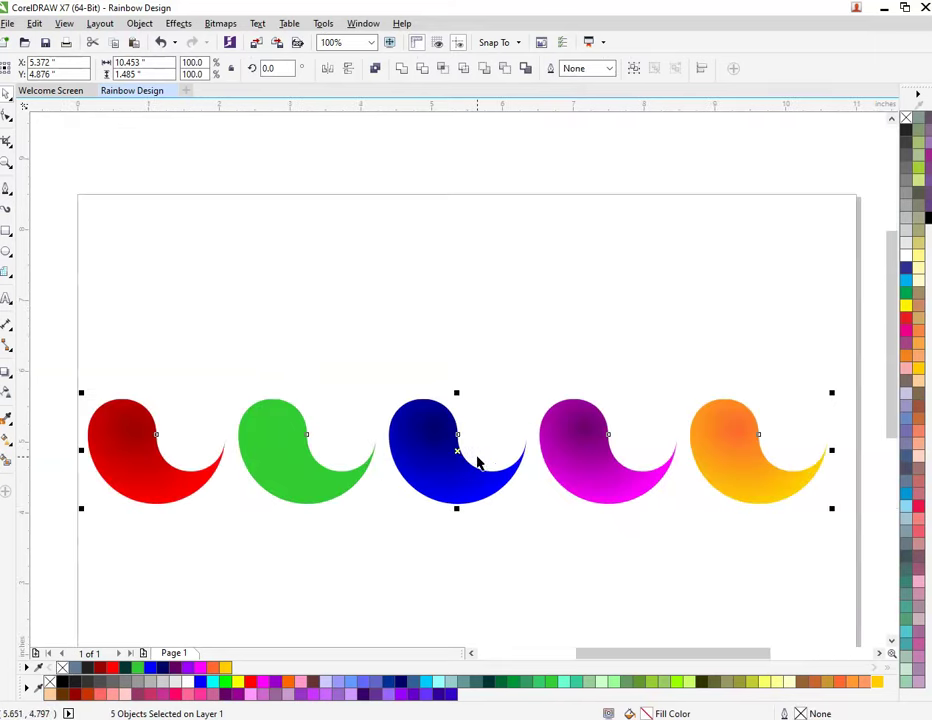
left_click(8, 372)
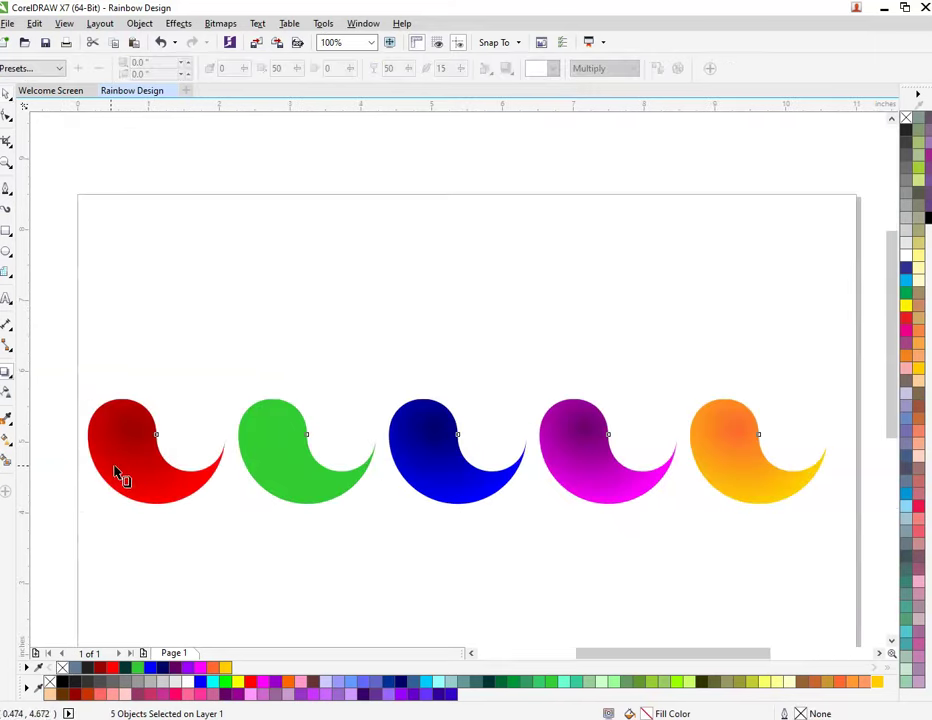
left_click_drag(97, 455, 824, 450)
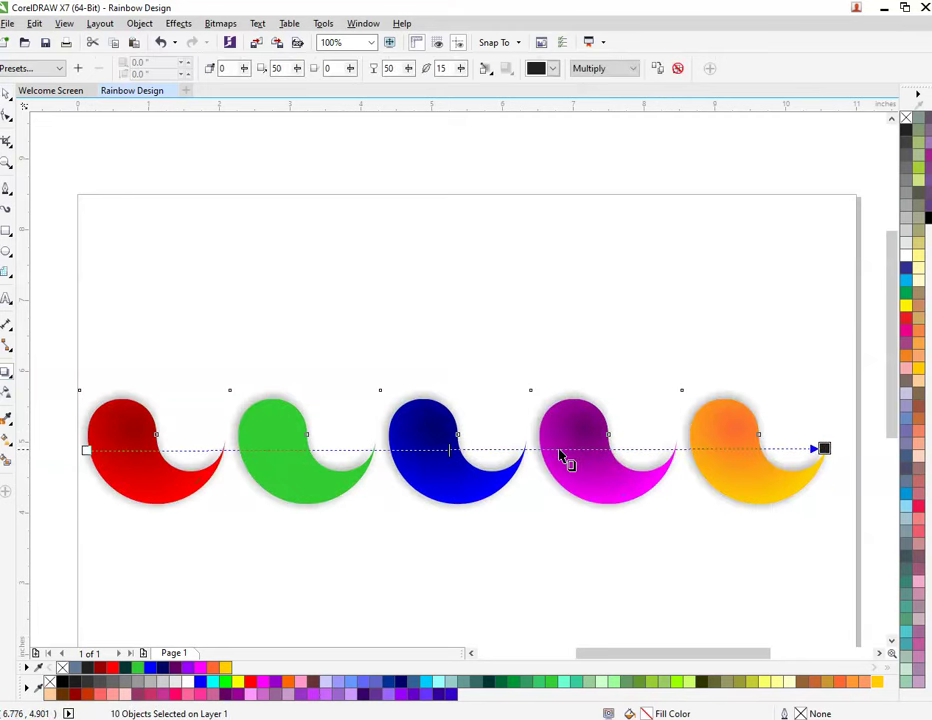
- Place a copy of the whole shadowed row directly above the original row
key("space")
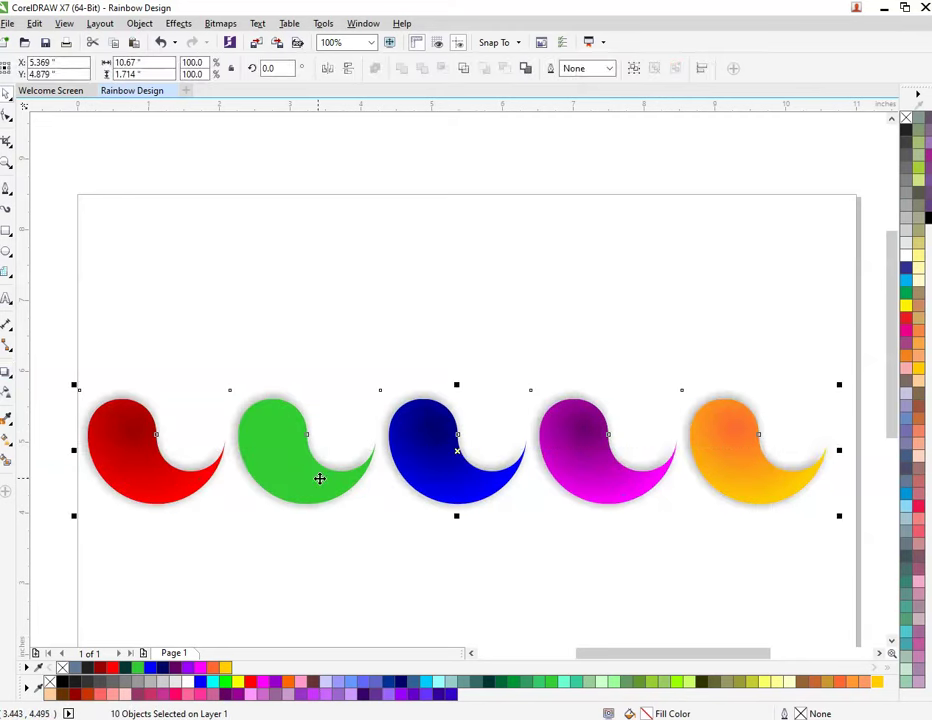
left_click_drag(318, 476, 358, 327)
left_click(333, 540)
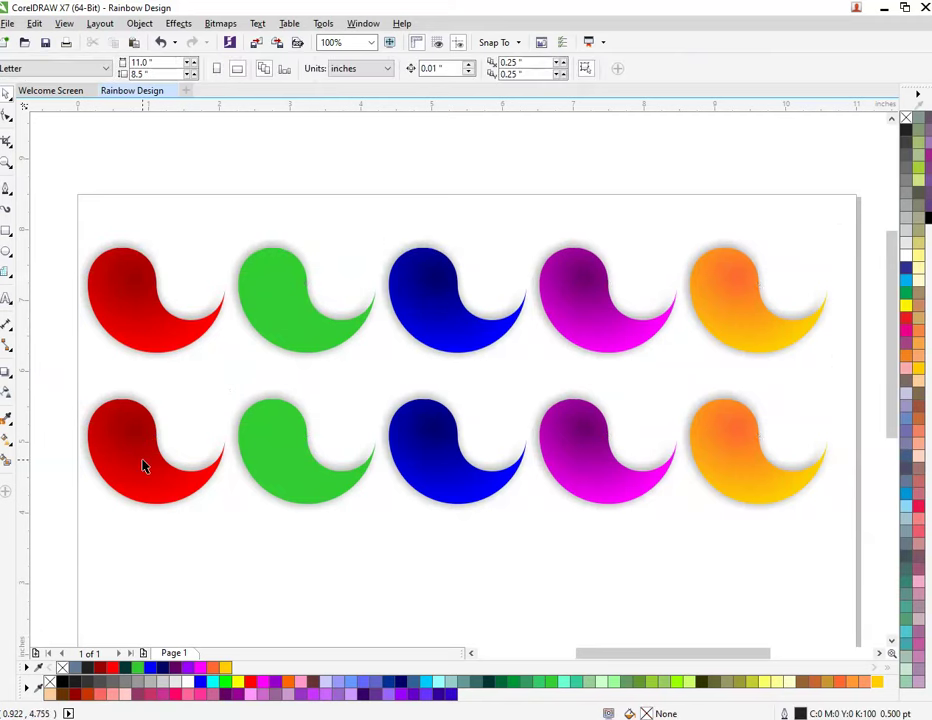
- Mirror the green and magenta shapes in the lower row vertically
left_click(277, 464)
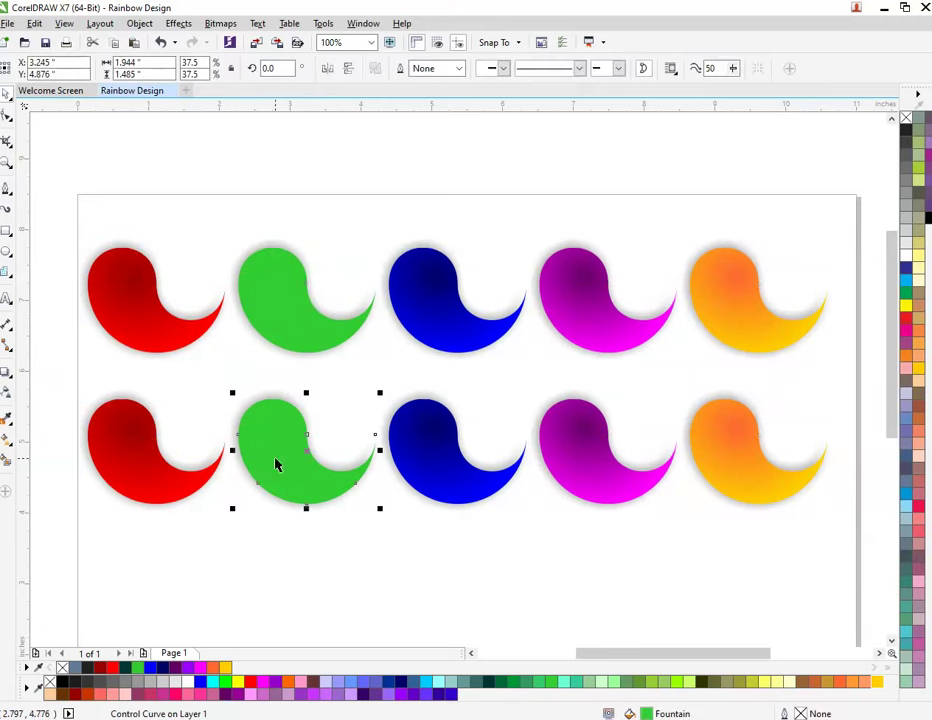
left_click(574, 484, "shift")
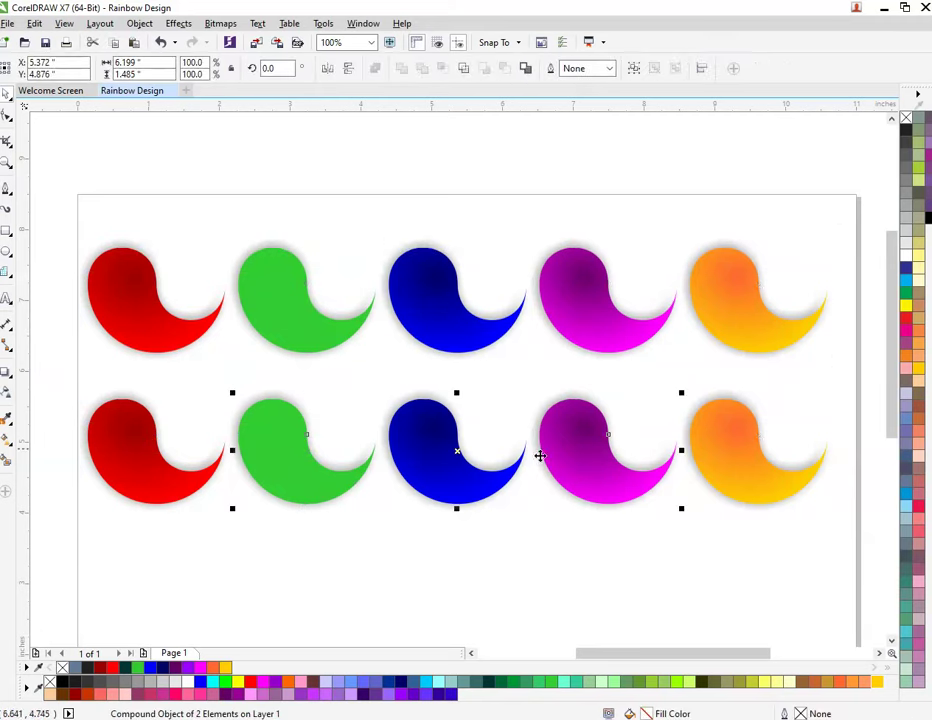
left_click(348, 68)
- Move the flipped green shape so its rounded end nests into the curve of the red shape
left_click(318, 505)
left_click(277, 445)
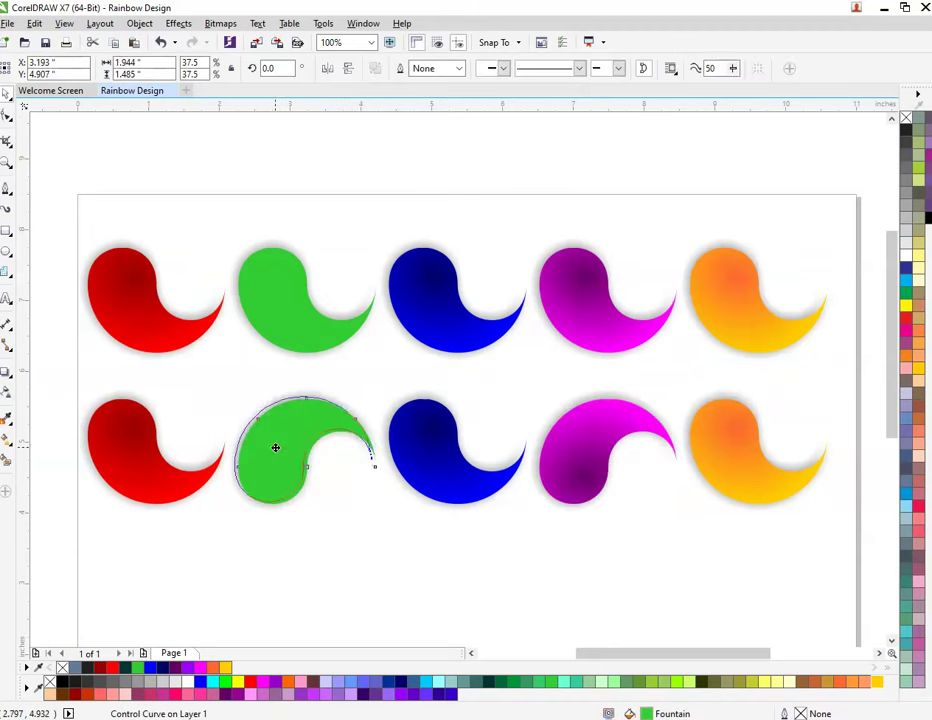
left_click(262, 486)
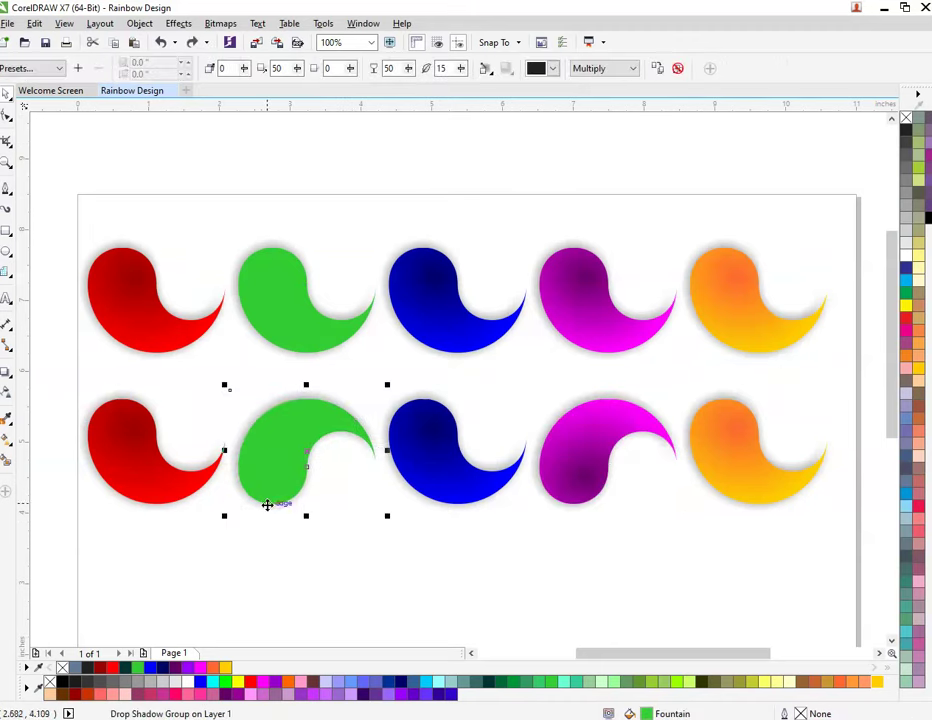
left_click_drag(267, 505, 186, 472)
scroll(150, 447, "up", 4)
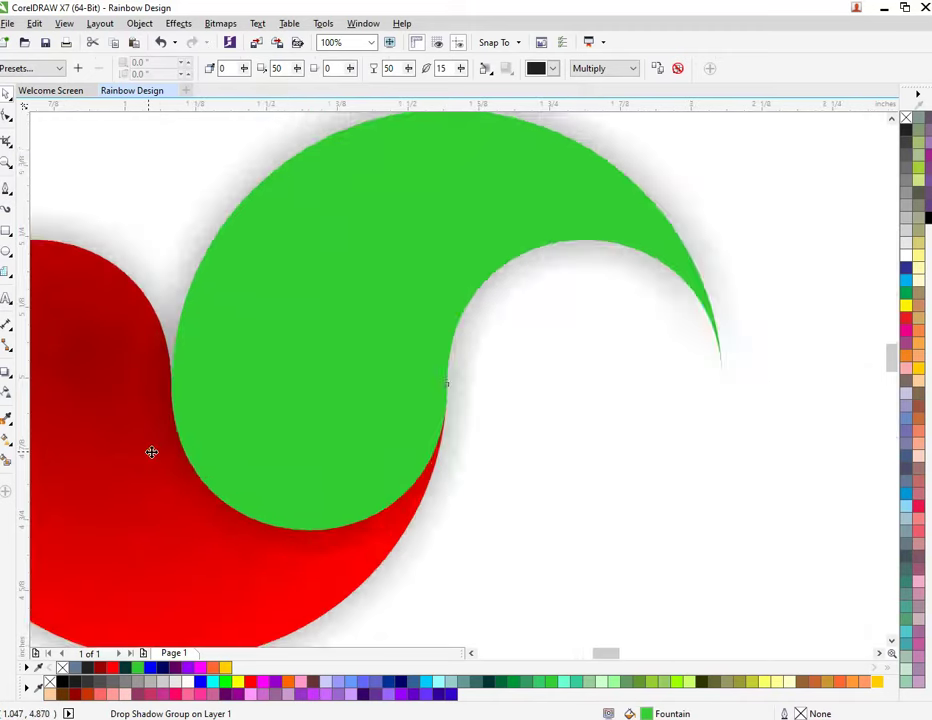
- Nest the blue shape into the curve of the green one, and the flipped magenta shape into the blue one
scroll(151, 452, "down", 2)
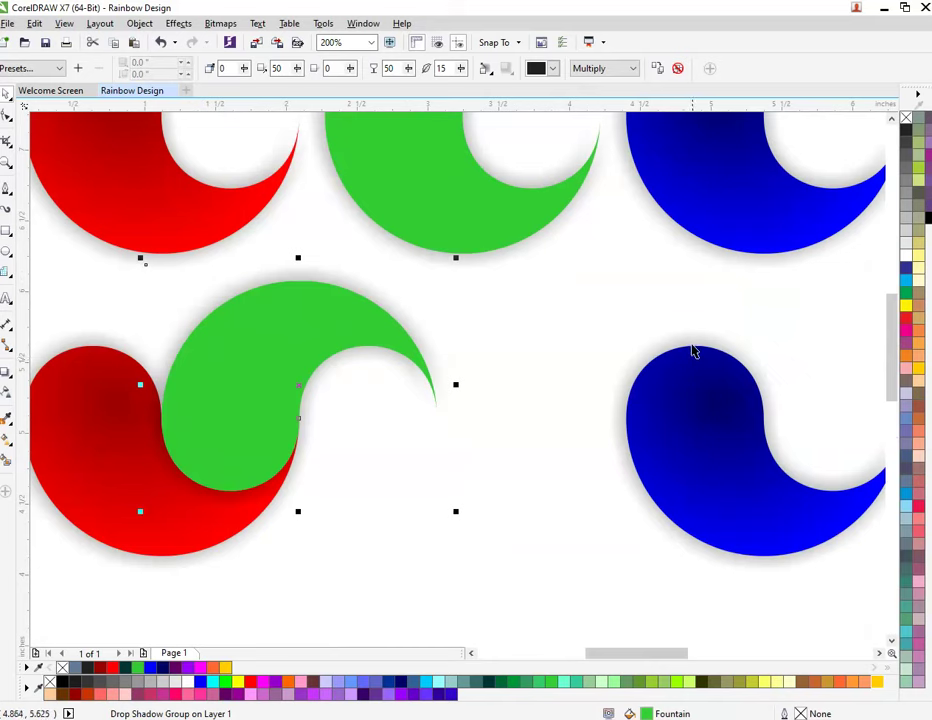
left_click_drag(702, 351, 366, 347)
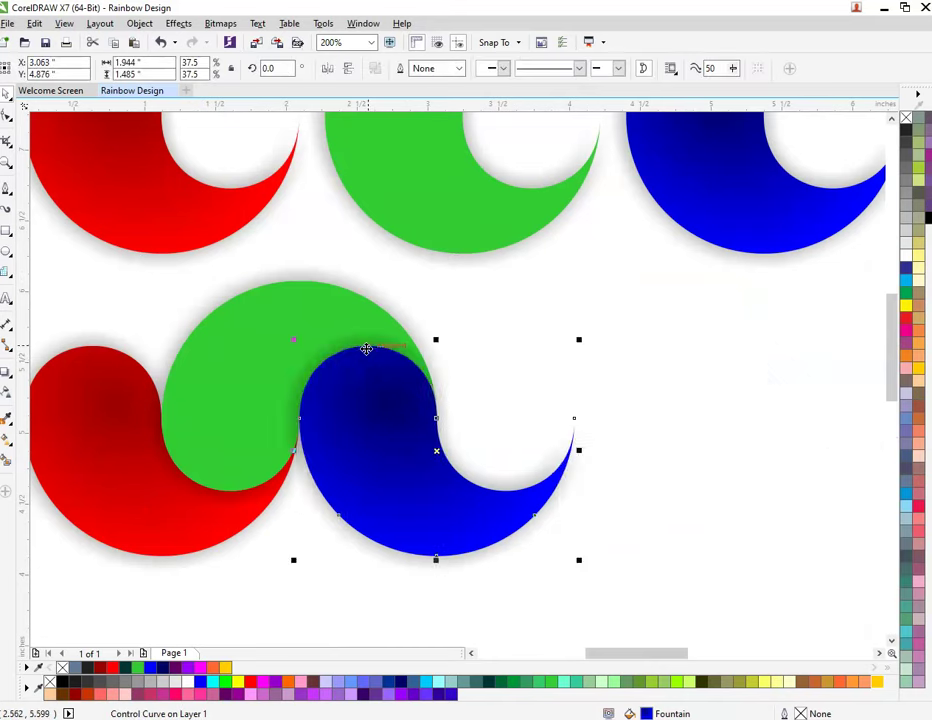
scroll(490, 370, "down", 4)
scroll(521, 369, "up", 2)
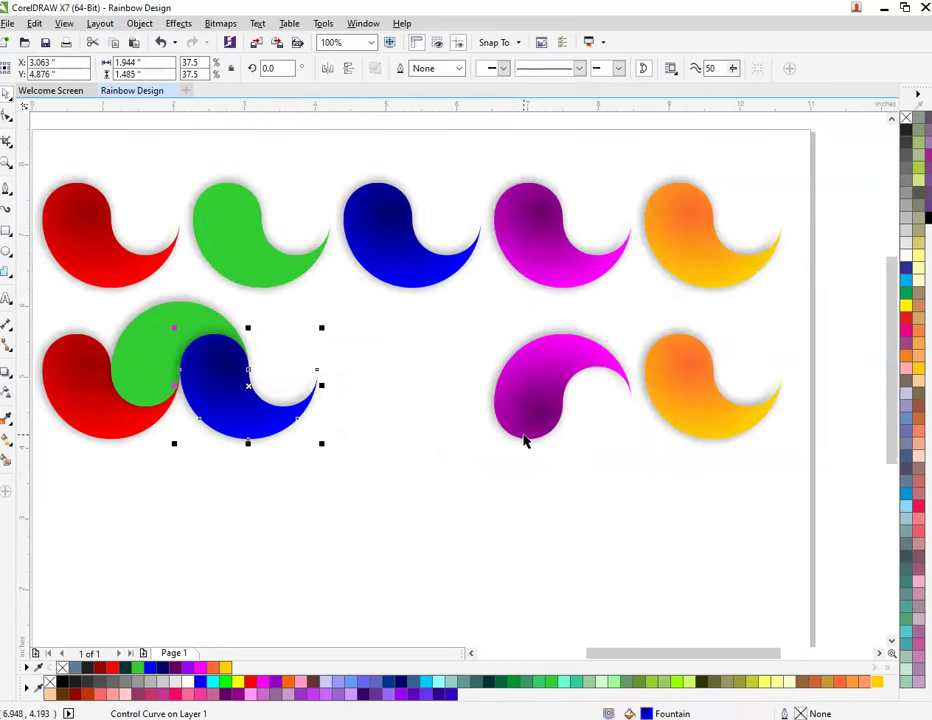
left_click(525, 439)
left_click_drag(530, 440, 285, 408)
- Move the orange shape so its rounded end fits into the curve of the magenta shape
left_click(632, 376)
left_click(656, 368)
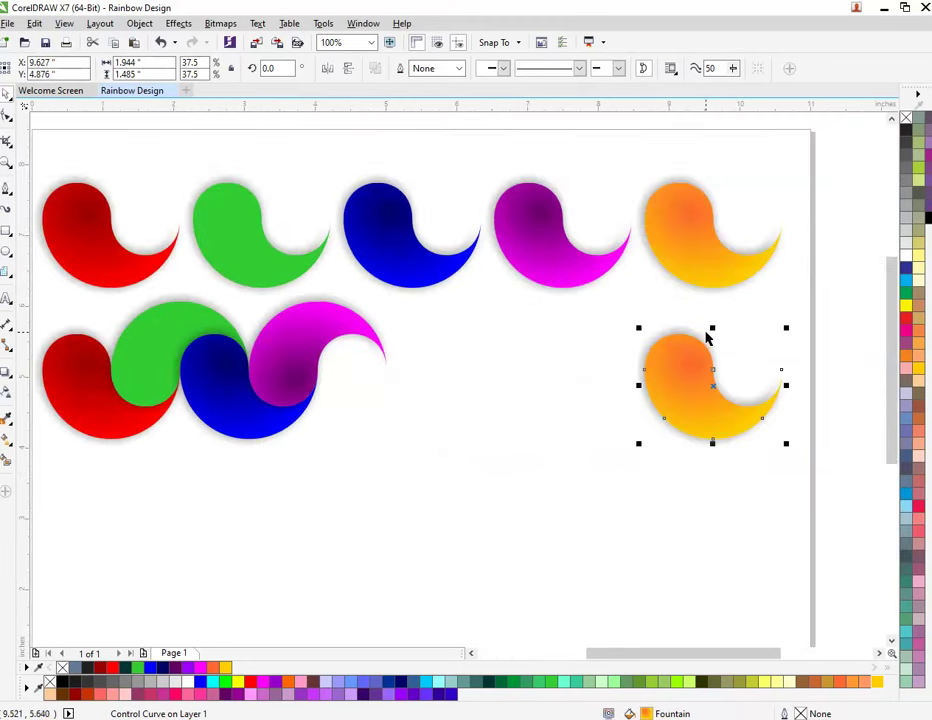
left_click(691, 350)
left_click_drag(680, 338, 354, 338)
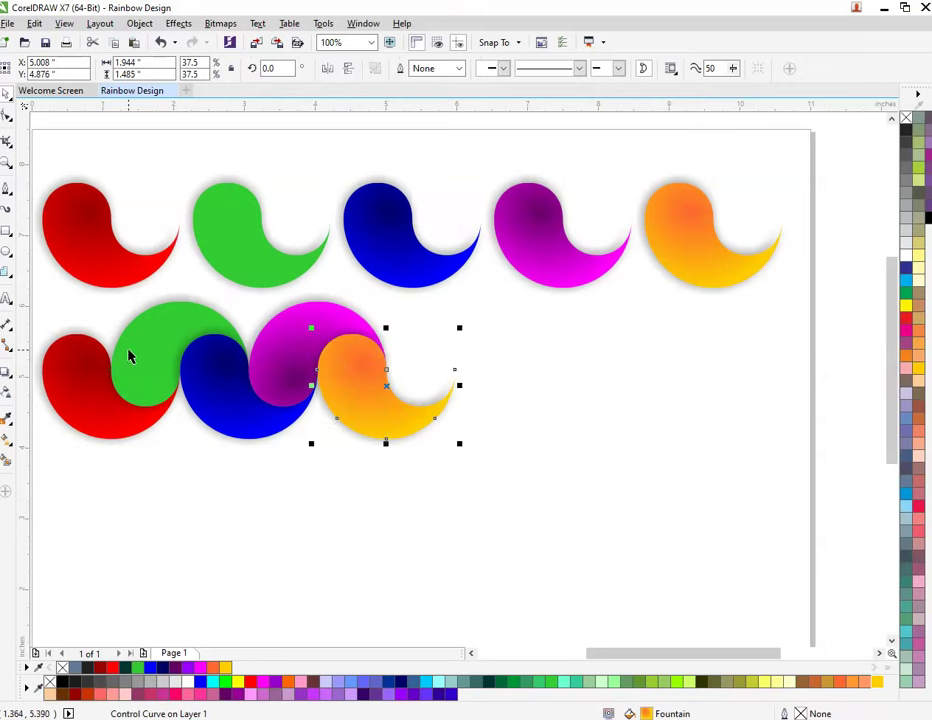
left_click(128, 356)
mouse_move(146, 405)
left_mouse_down()
mouse_move(140, 386)
mouse_move(146, 401)
left_mouse_up()
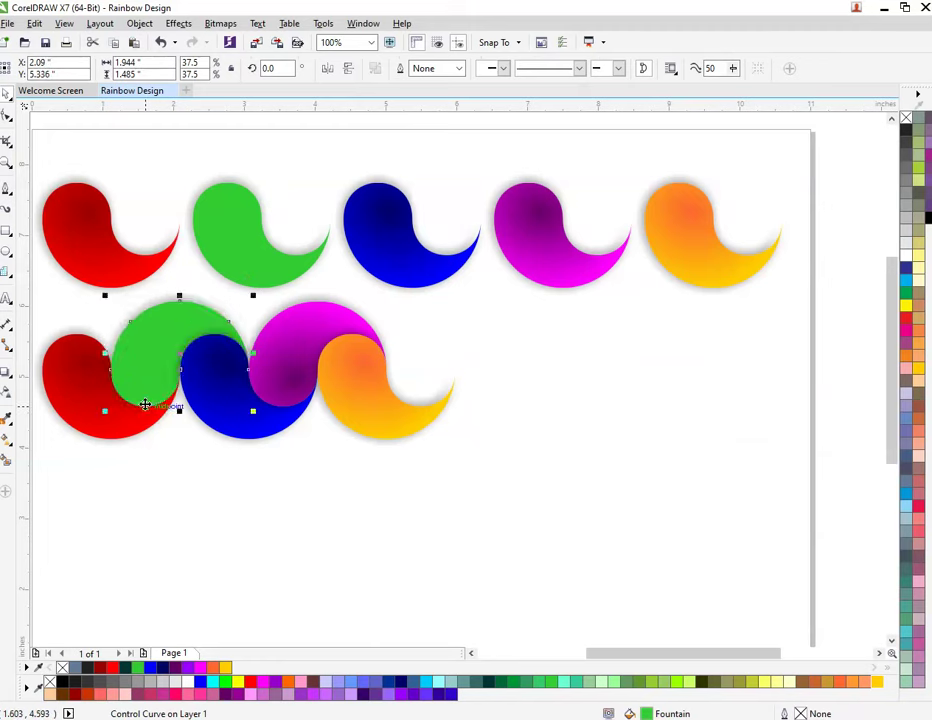
left_click(224, 476)
- Delete the upper row of separate shapes and move the interlocked row to about X 5.22, Y 5.11 inches on the page
scroll(154, 447, "down", 2)
scroll(155, 453, "up", 2)
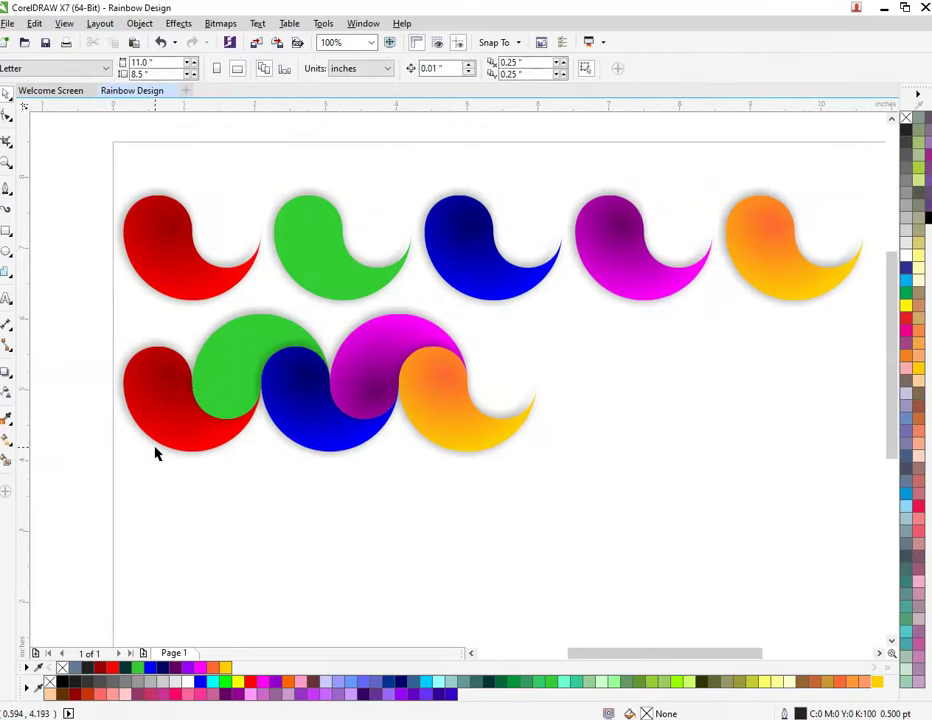
left_click_drag(86, 160, 859, 360)
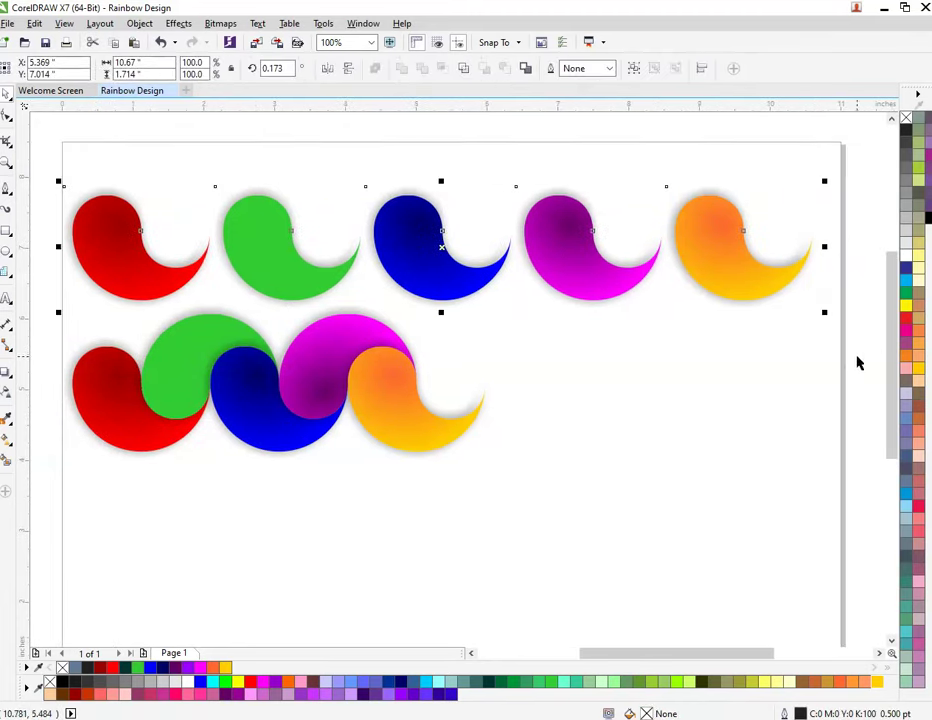
key("Delete")
scroll(551, 410, "down", 2)
scroll(452, 392, "up", 2)
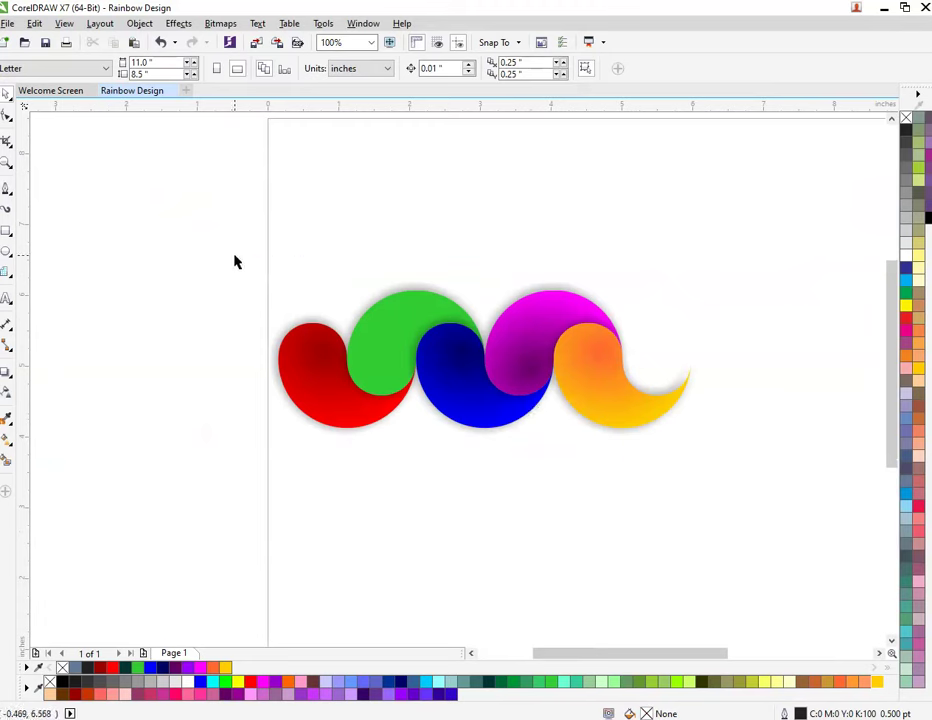
left_click_drag(234, 262, 747, 518)
left_click_drag(476, 387, 628, 397)
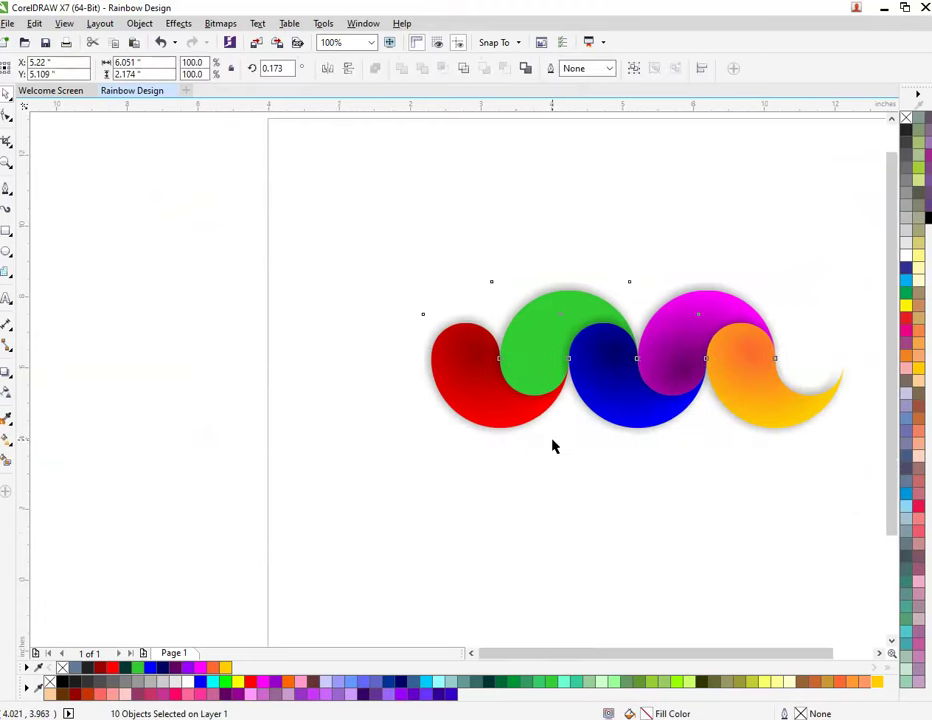
- Try placing a copy of the interlocked row directly below the original, and undo it
left_click_drag(572, 343, 566, 503)
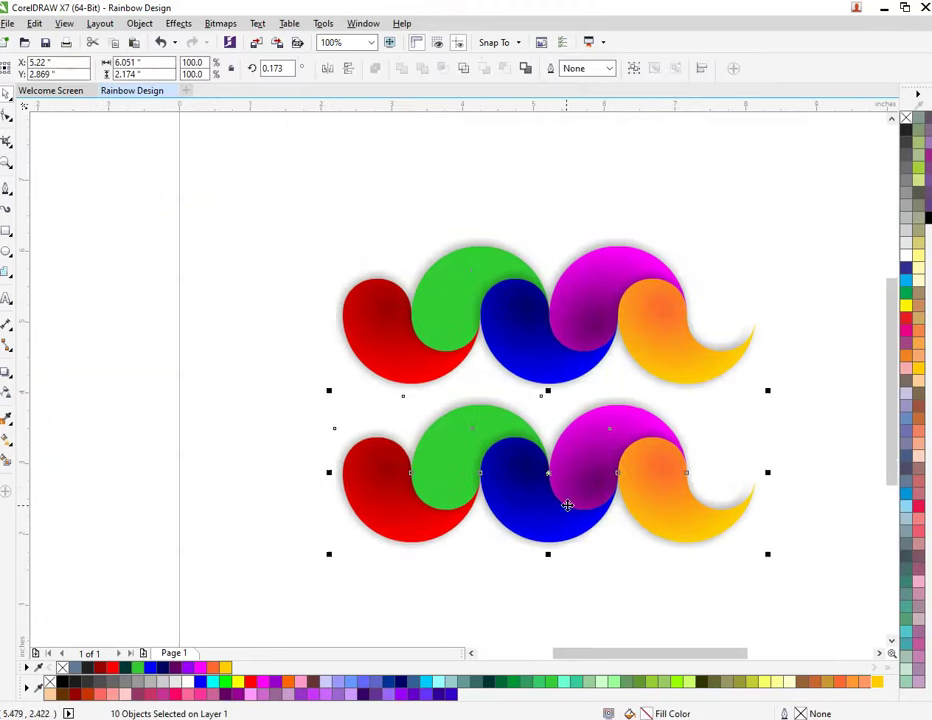
left_click(521, 598)
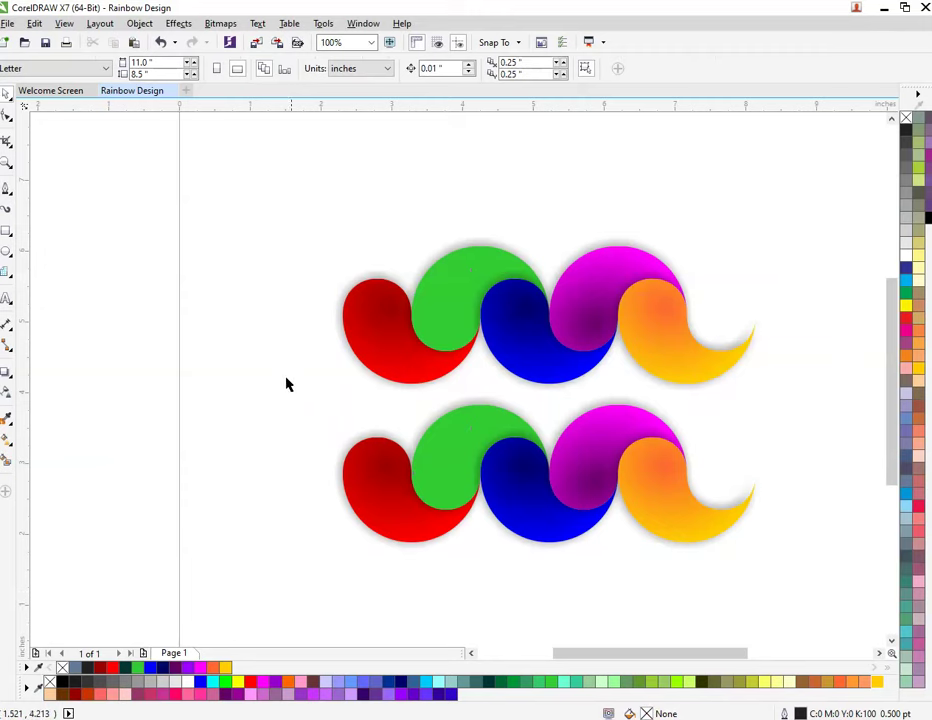
left_click_drag(286, 384, 789, 634)
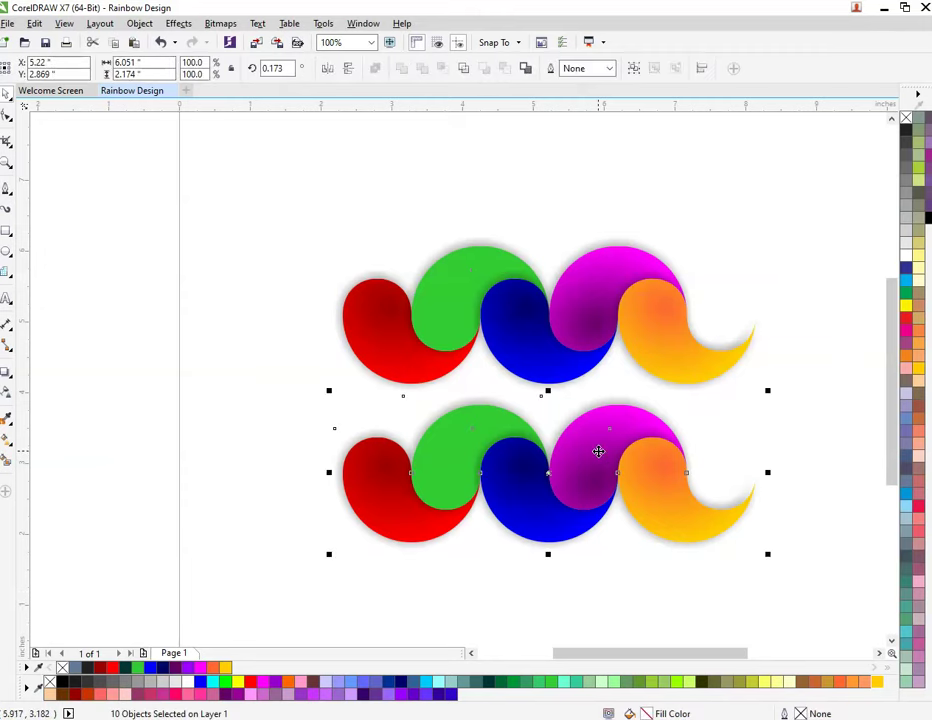
key("ctrl+z")
- Copy the interlocked row and paste the duplicate in place over the original
right_click(428, 310)
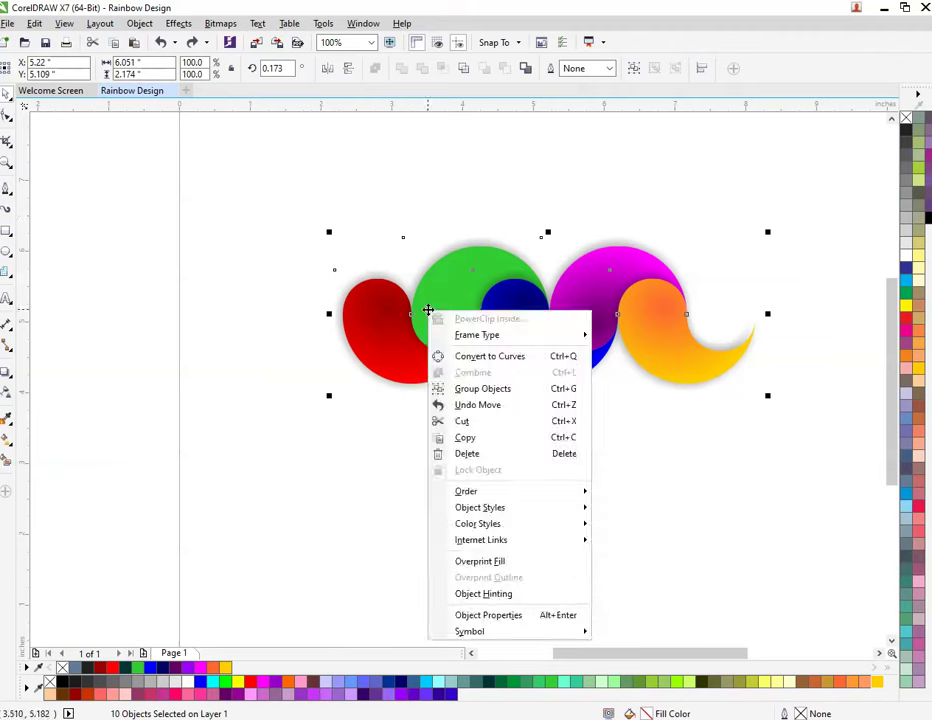
left_click(524, 440)
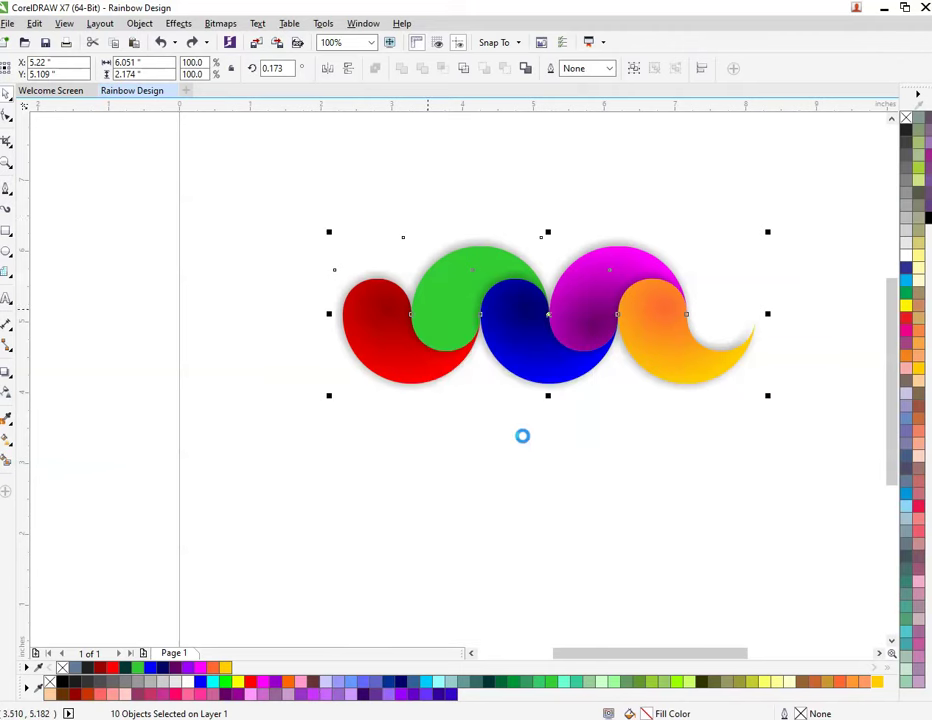
right_click(436, 492)
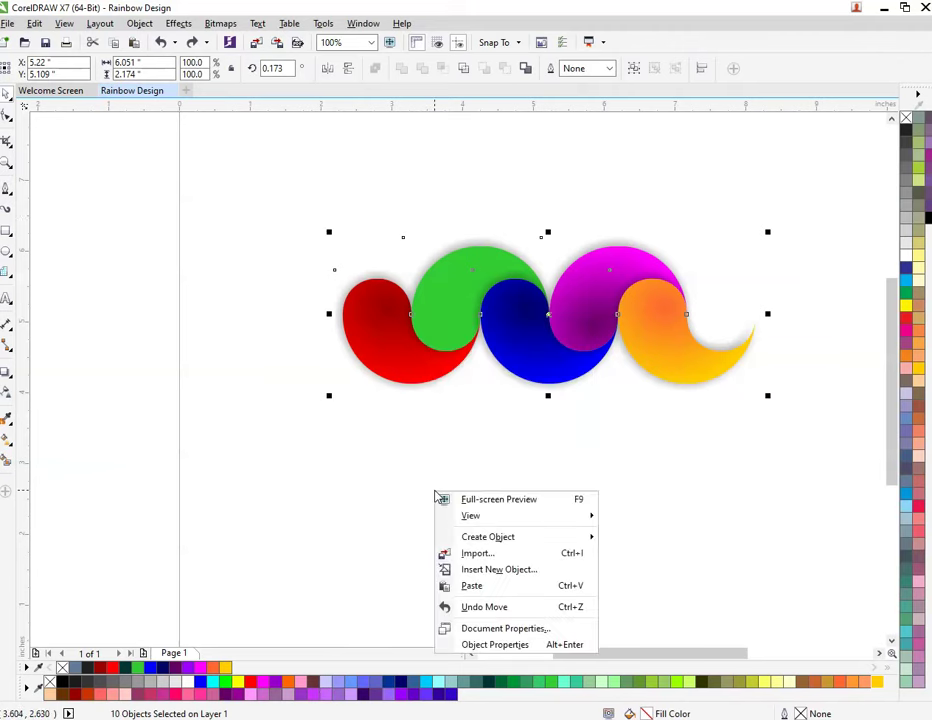
left_click(508, 593)
left_click(453, 410)
- PowerClip the pasted red shape inside the green shape
scroll(412, 308, "up", 2)
left_click(374, 424)
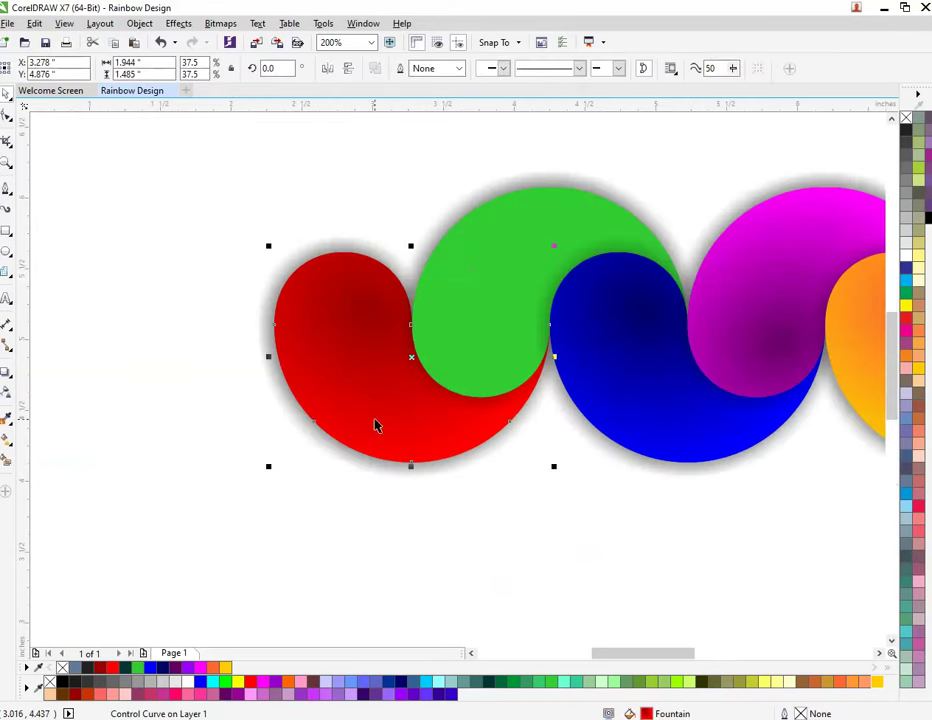
right_click(375, 420)
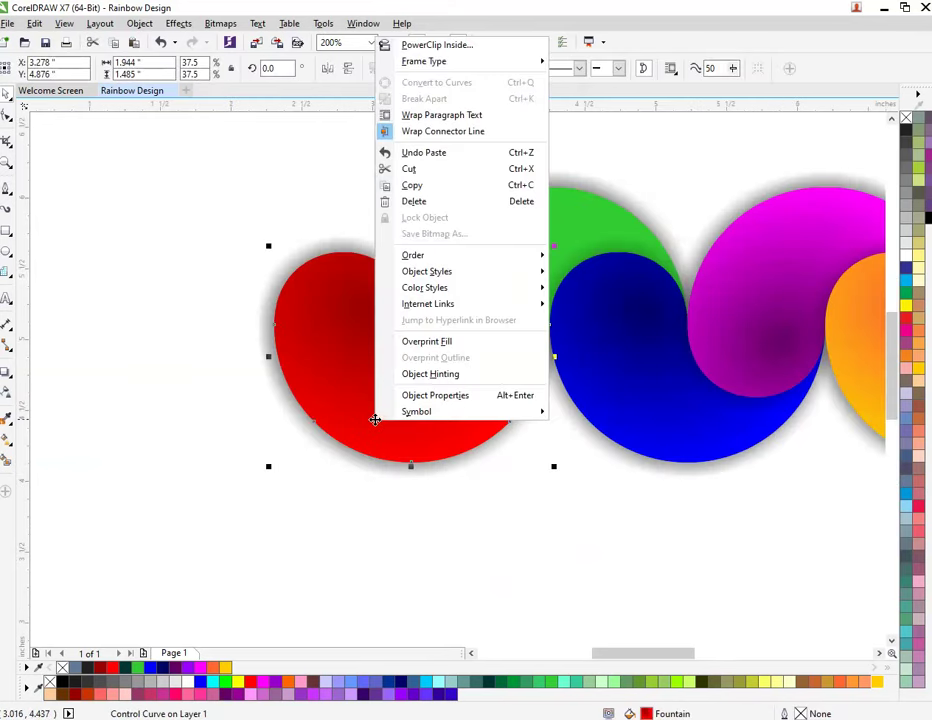
left_click(474, 45)
left_click(490, 218)
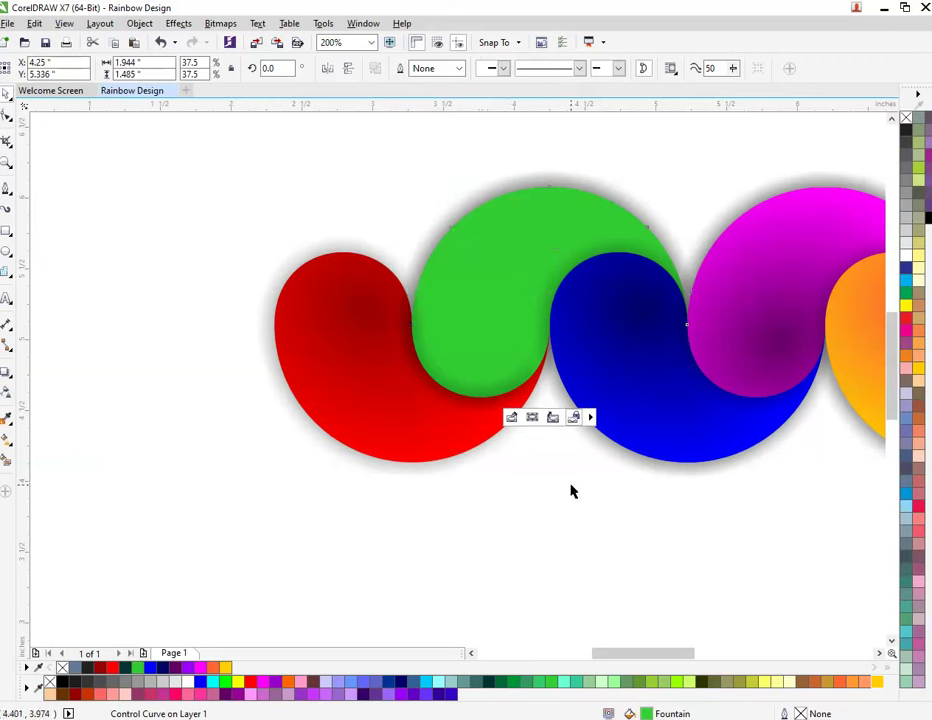
- Try to PowerClip the green shape inside the red shape
right_click(502, 303)
left_click(545, 285)
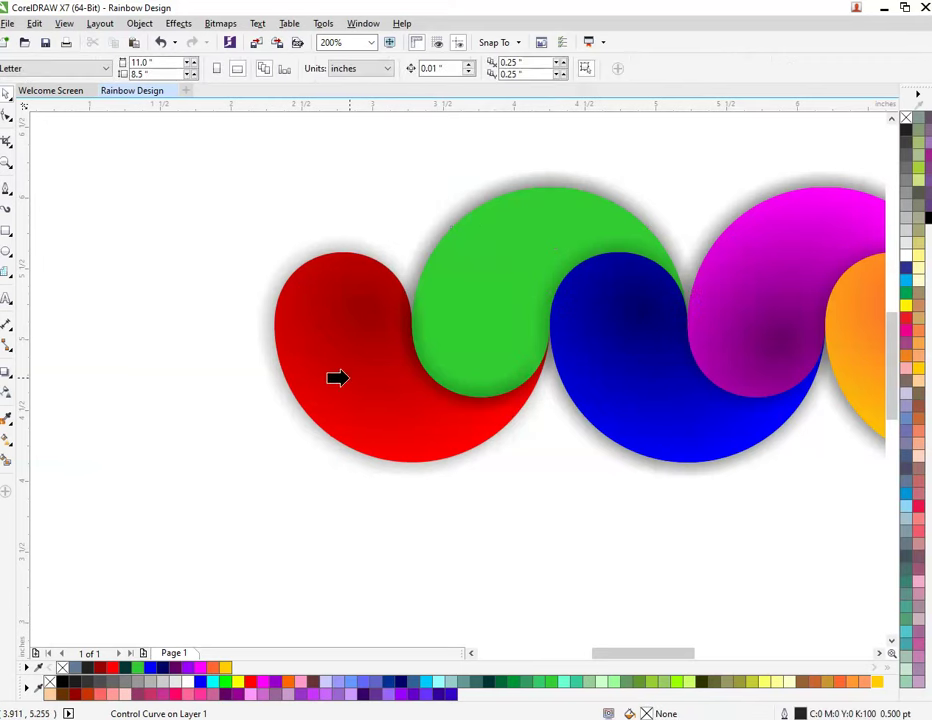
left_click(350, 383)
left_click(458, 397)
left_click(451, 459)
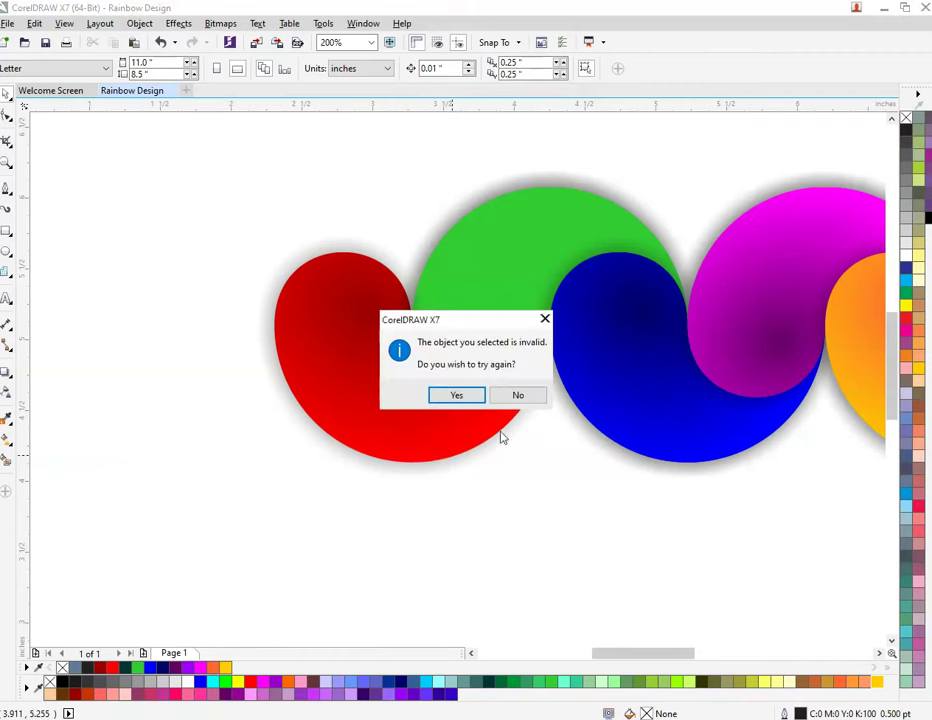
left_click(518, 395)
- Send the green shape that holds the clipped red shape to the back of the page
left_click(493, 342)
right_click(495, 345)
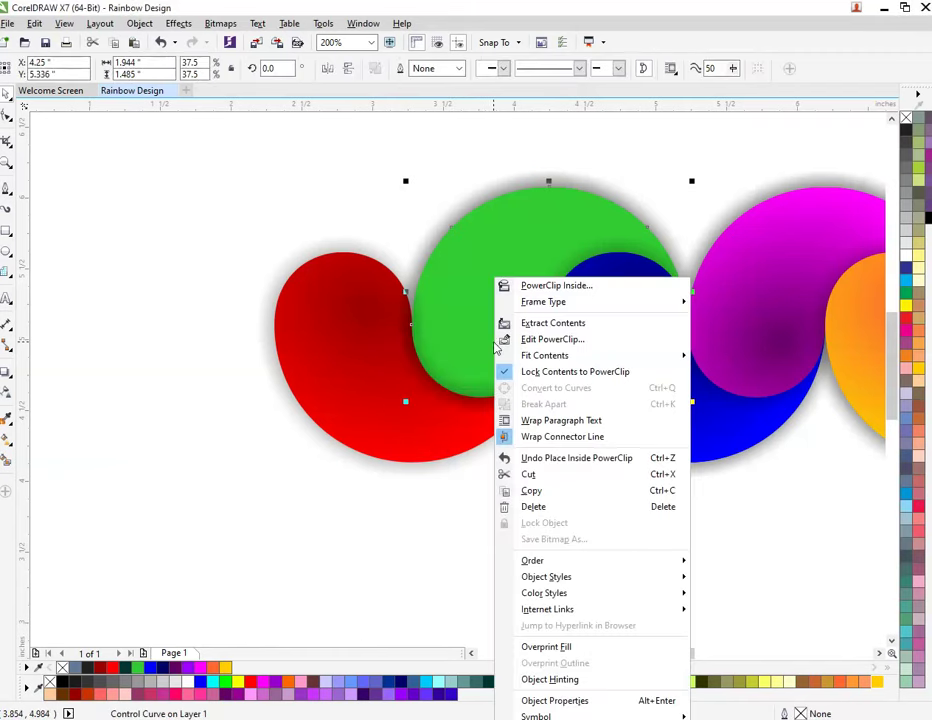
mouse_move(590, 561)
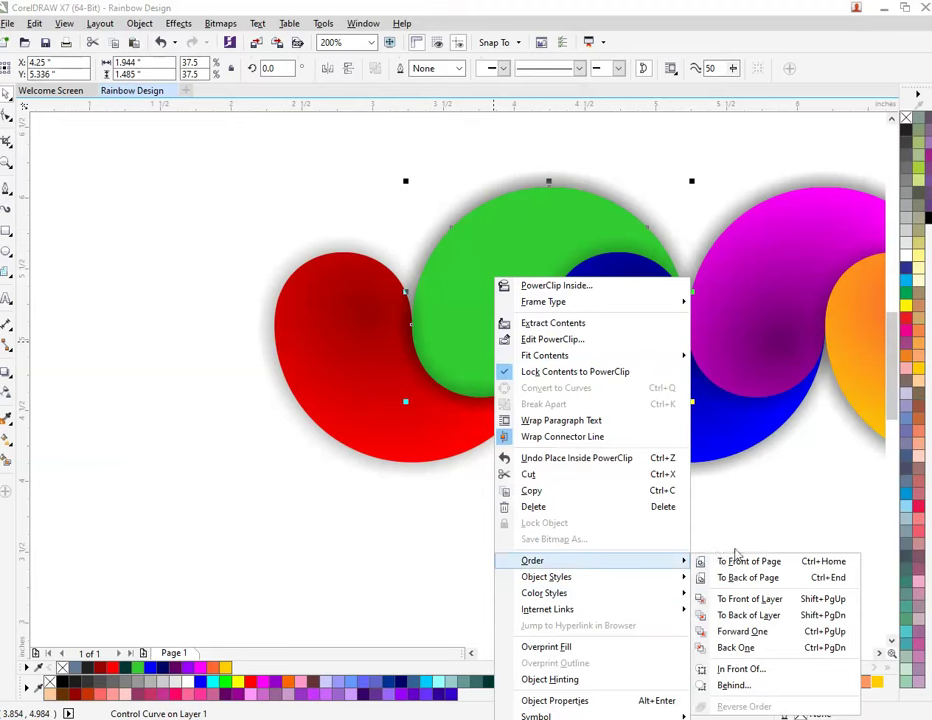
left_click(750, 578)
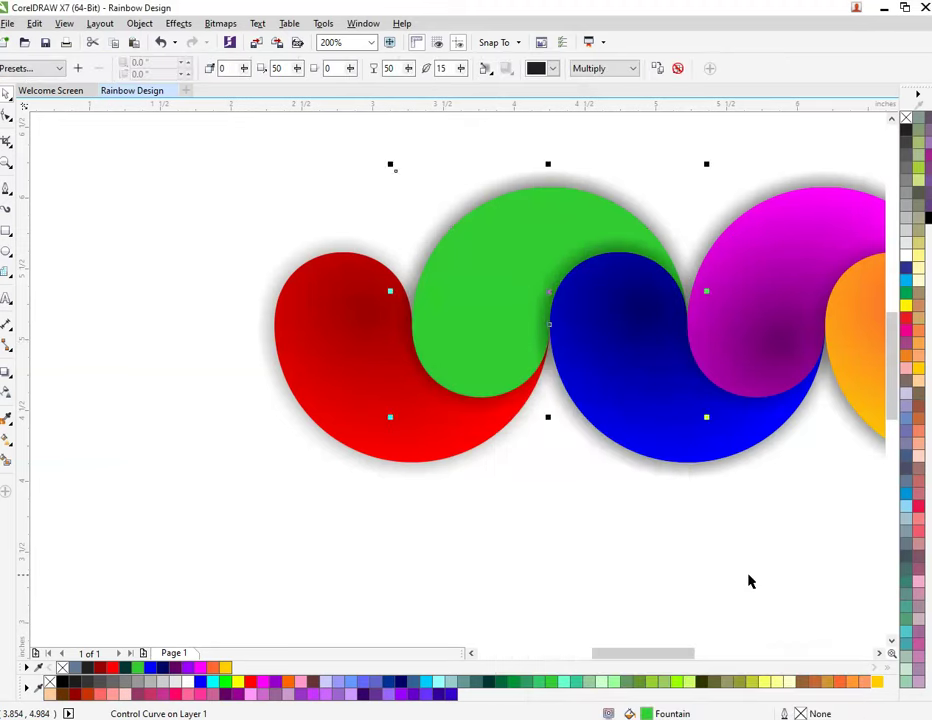
- PowerClip the remaining green shape on top inside the red shape
right_click(507, 335)
left_click(391, 389)
left_click(368, 426)
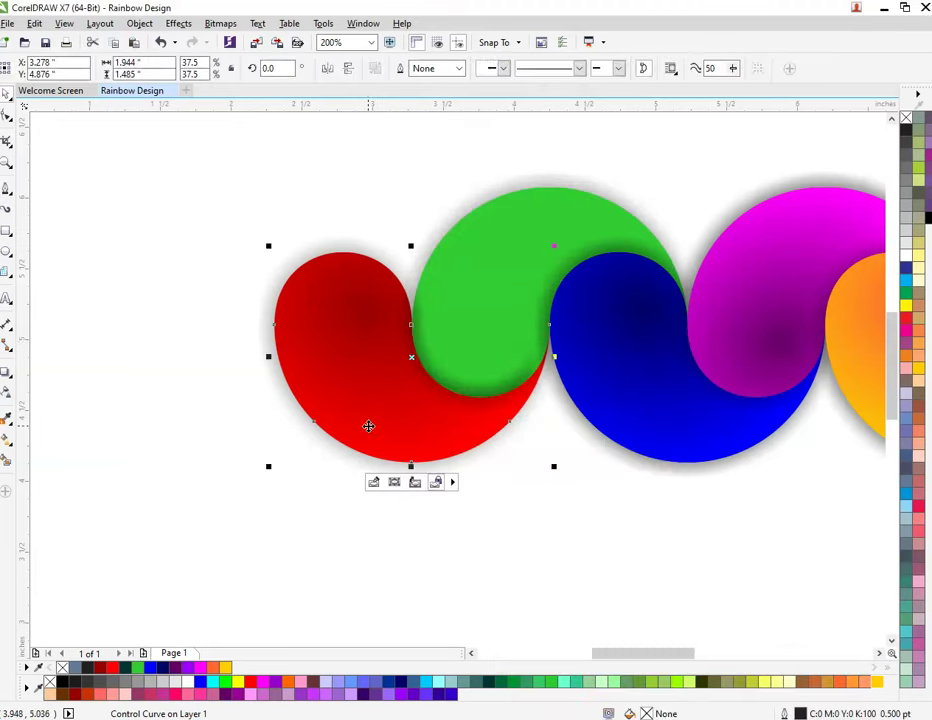
- PowerClip the upper blue shape inside the magenta shape
scroll(368, 443, "down", 2)
left_click(480, 476)
scroll(526, 441, "up", 2)
left_click(528, 445)
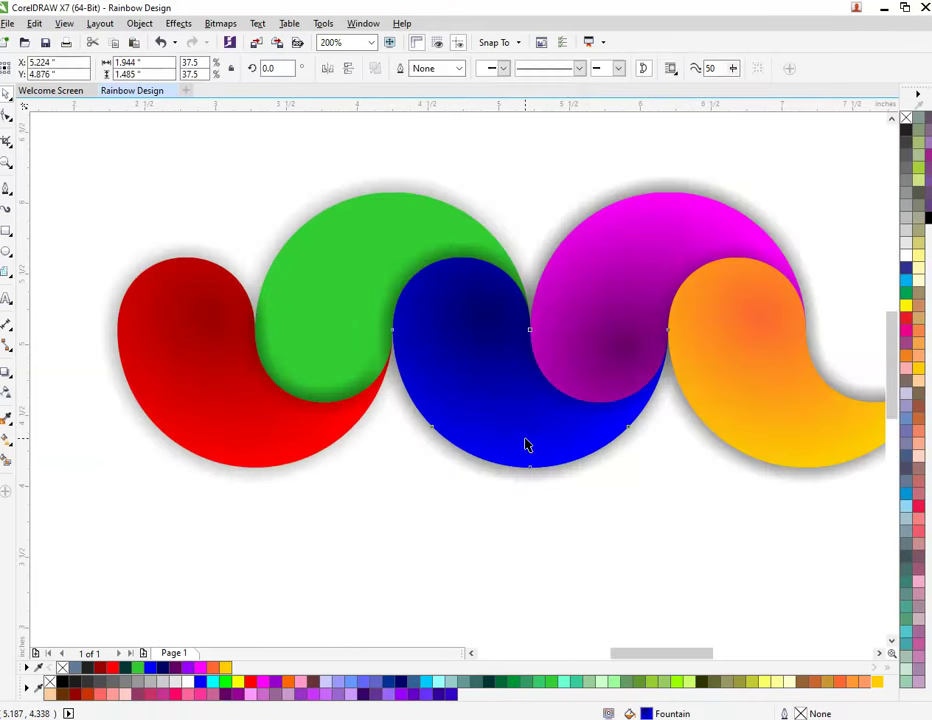
right_click(528, 445)
left_click(588, 62)
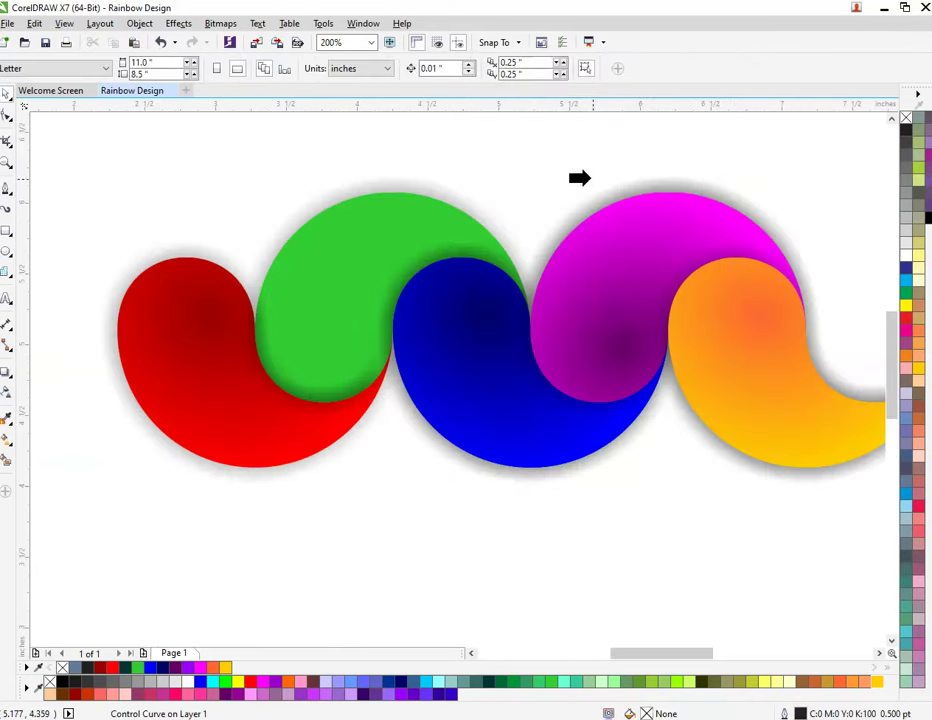
left_click(601, 231)
- Send the magenta shape that holds the clipped blue shape to the back of the page
right_click(614, 221)
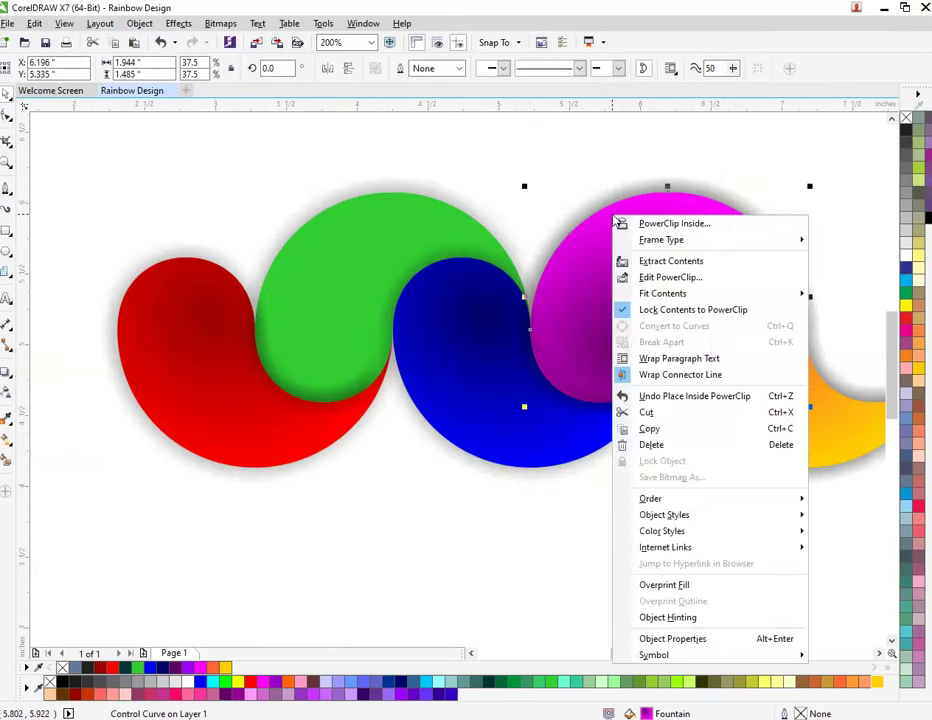
mouse_move(624, 503)
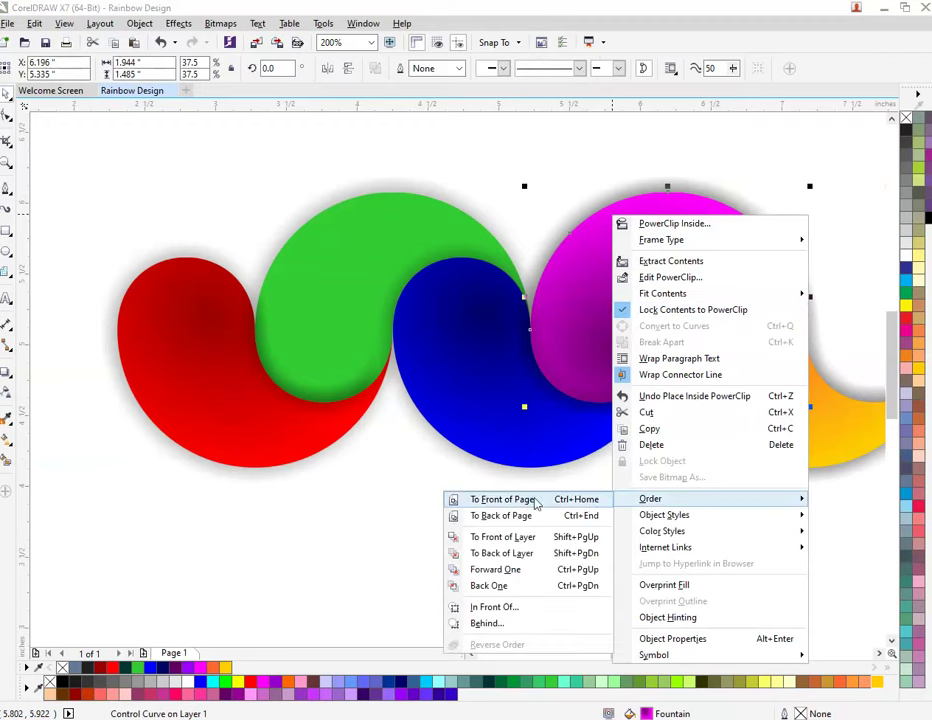
left_click(478, 516)
- PowerClip the remaining magenta shape on top inside the blue shape
right_click(593, 337)
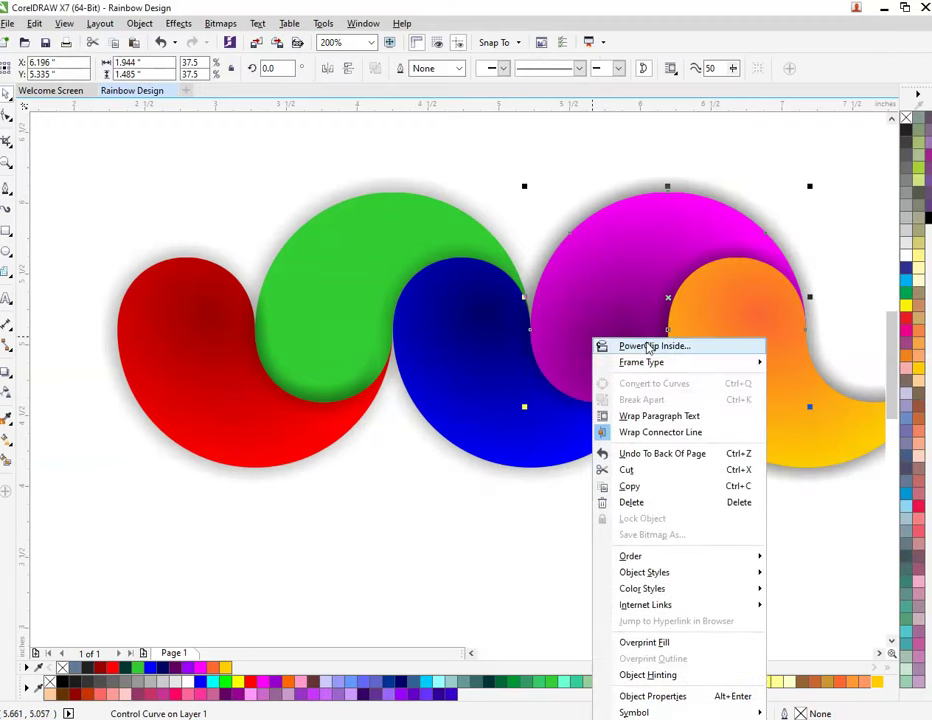
left_click(624, 345)
left_click(470, 339)
scroll(462, 339, "down", 2)
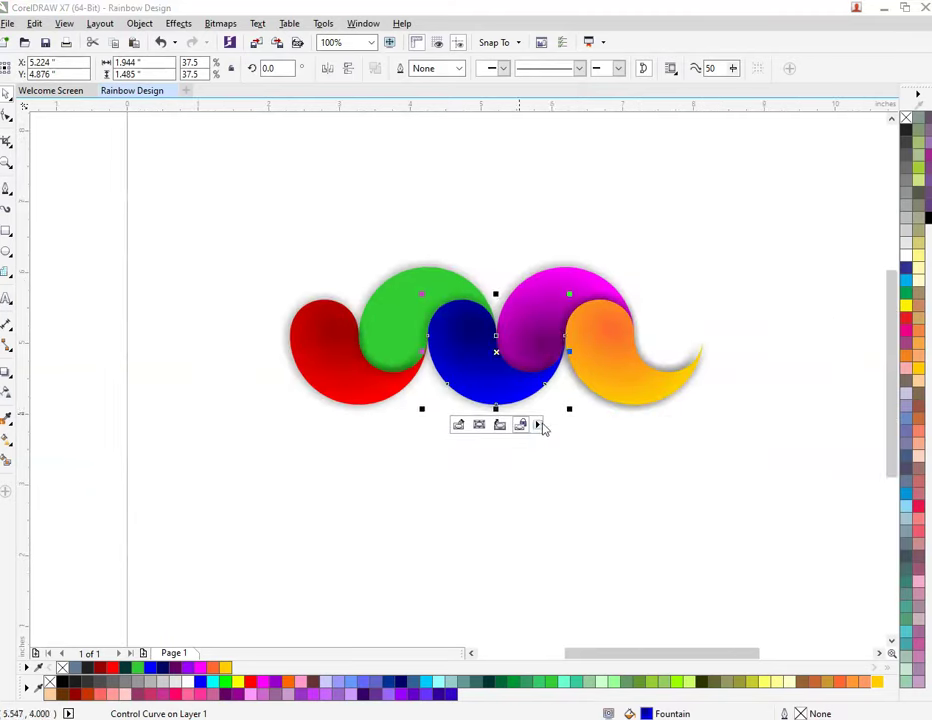
key("Escape")
- Try to PowerClip the top orange shape inside the magenta shape, and undo the attempt
scroll(576, 337, "up", 1)
left_click(593, 366)
right_click(596, 347)
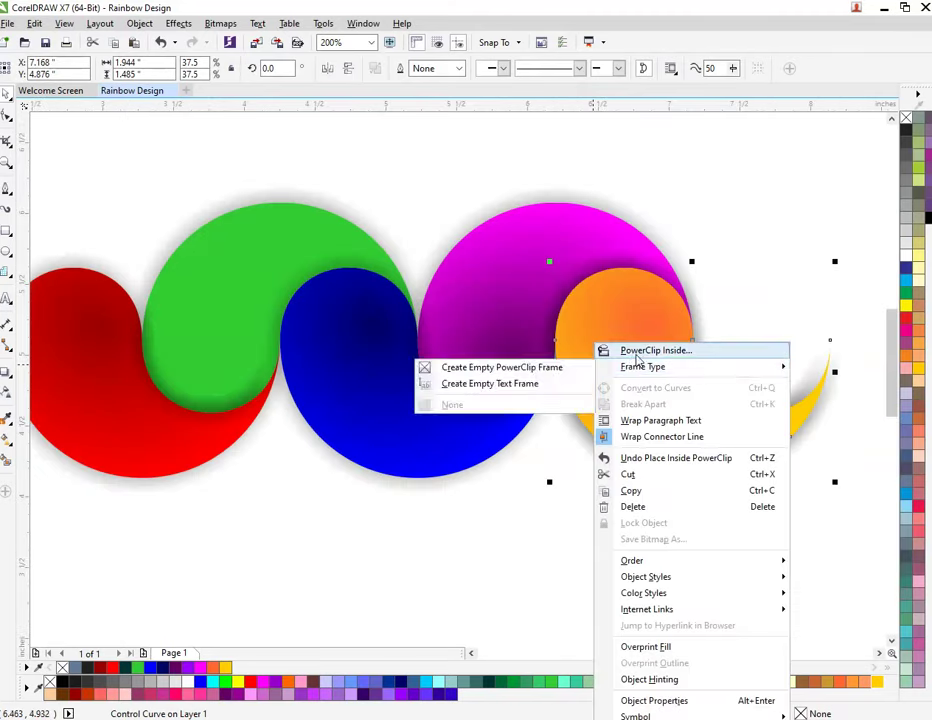
left_click(628, 351)
left_click(513, 297)
key("ctrl+z")
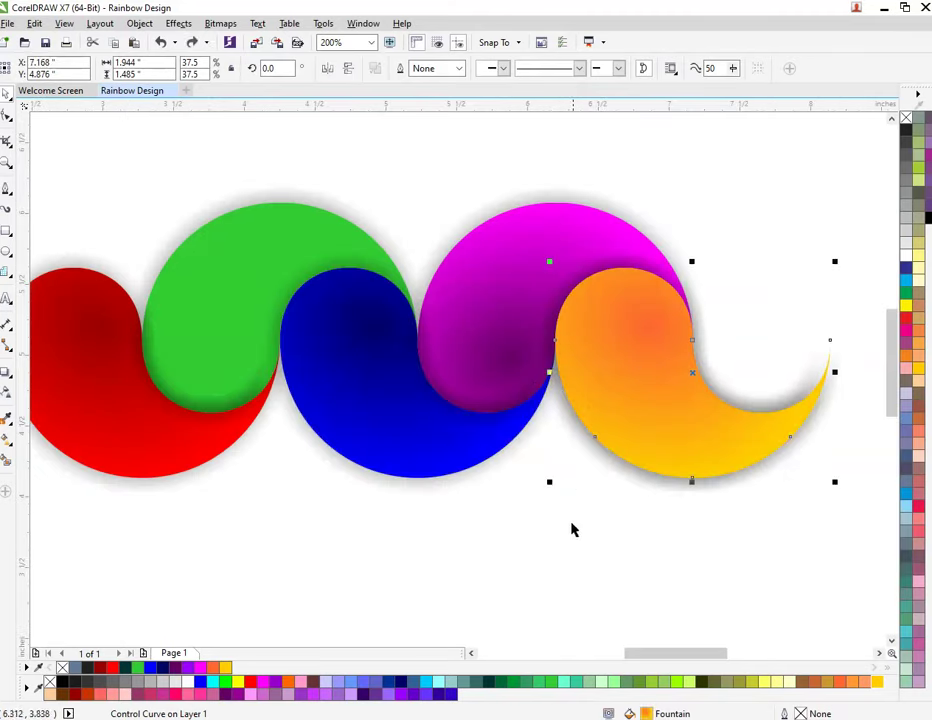
left_click(572, 528)
left_click_drag(659, 414, 696, 430)
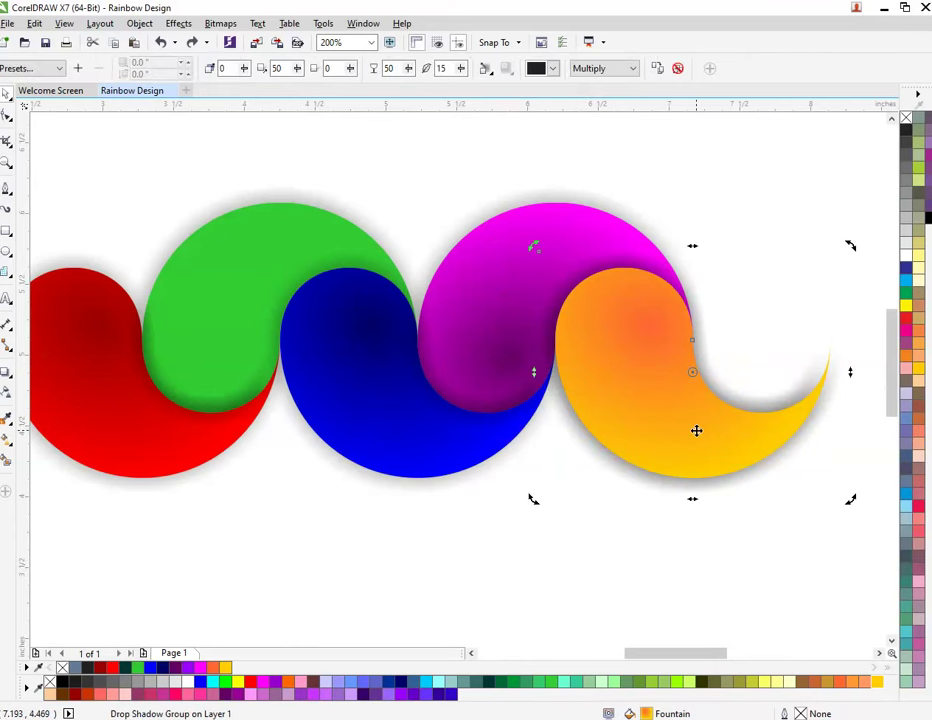
right_click(696, 430)
left_click(729, 108)
left_click(543, 209)
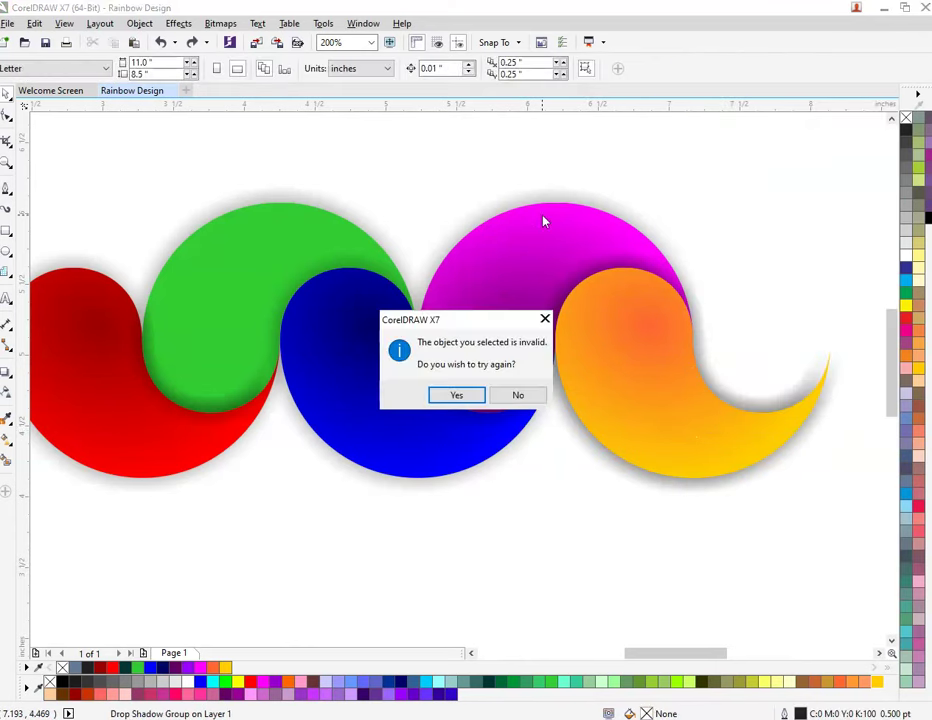
left_click(456, 395)
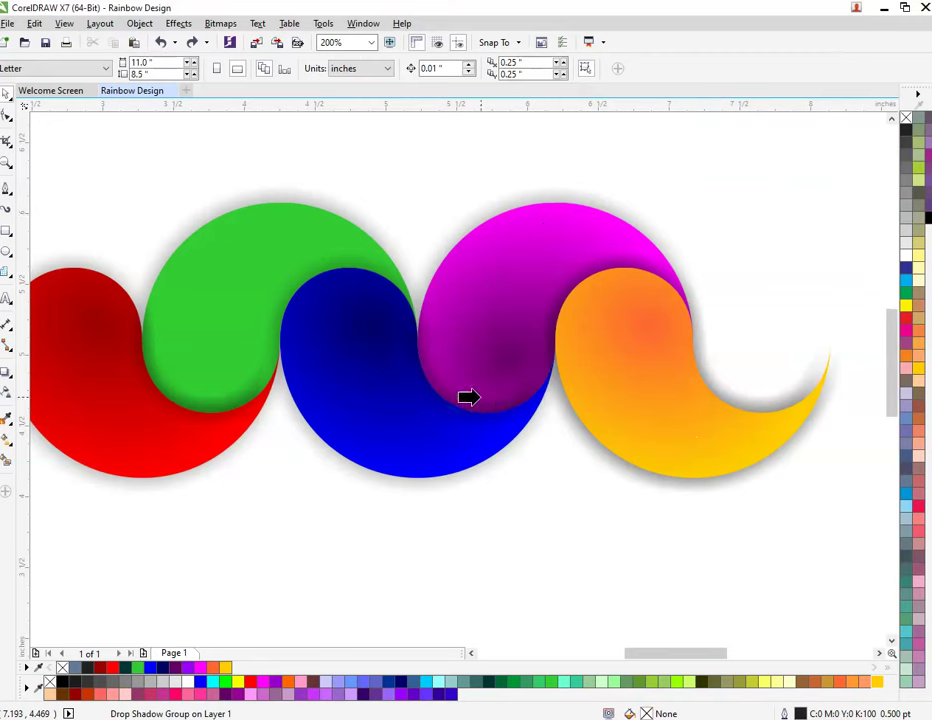
left_click(551, 231)
left_click(518, 395)
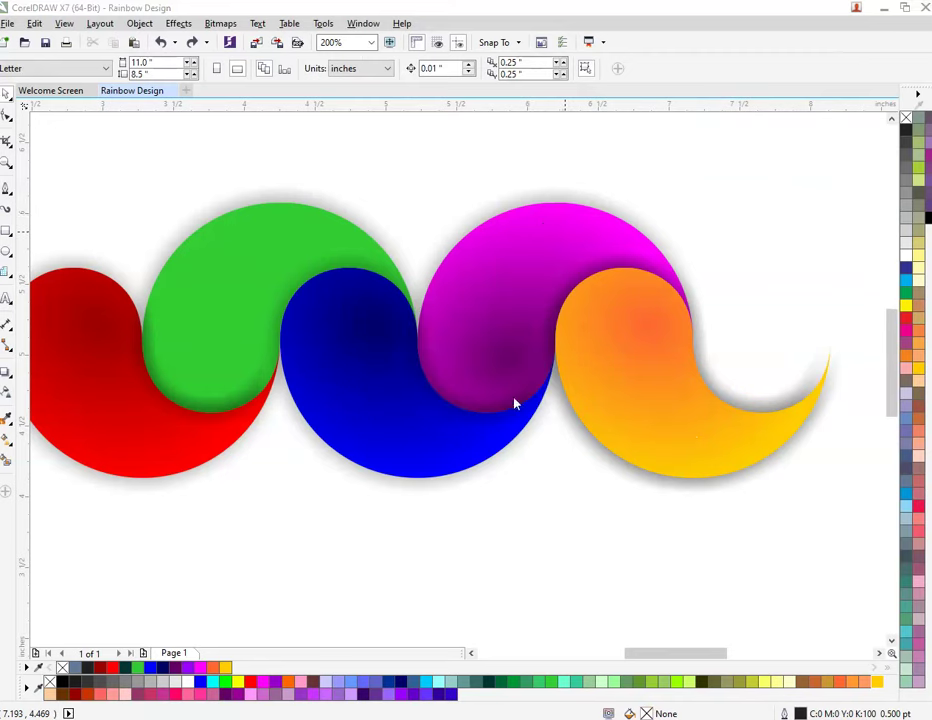
- Send the top orange shape to the back of the page
left_click(617, 430)
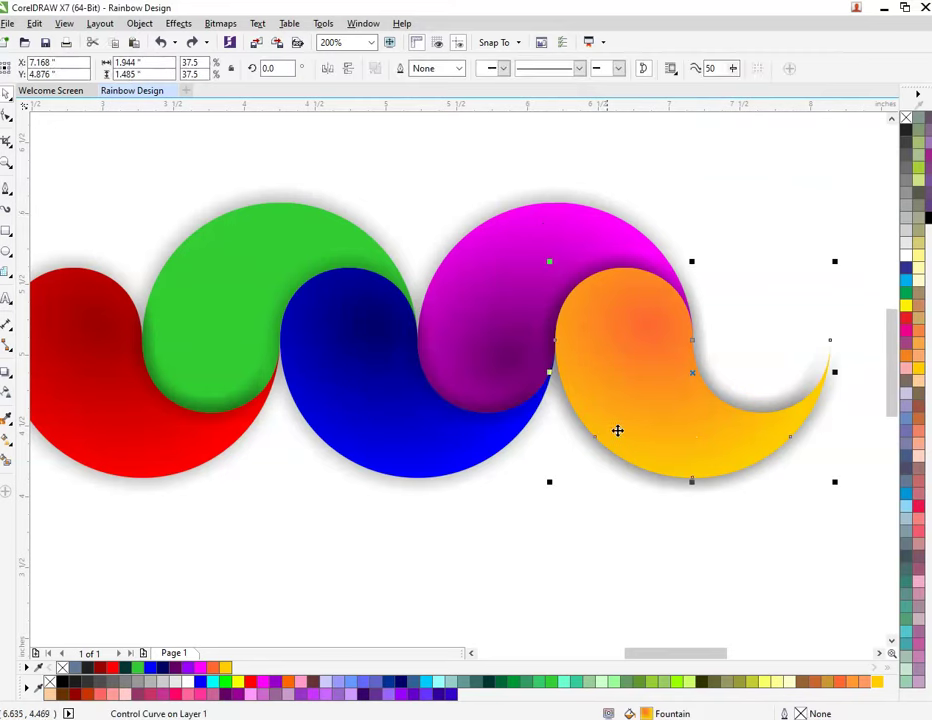
right_click(617, 301)
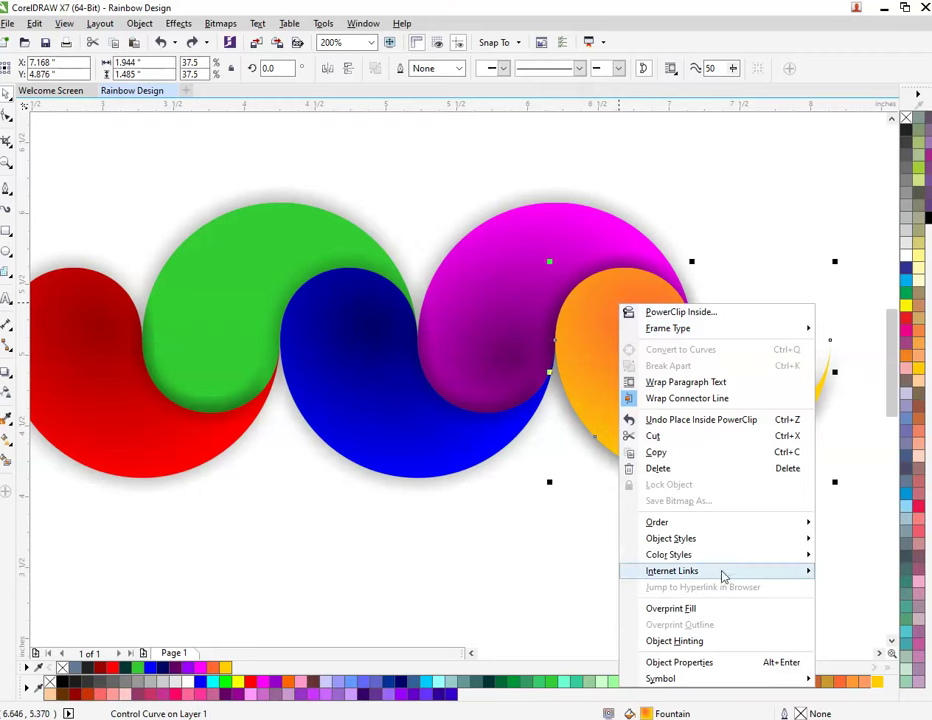
mouse_move(622, 526)
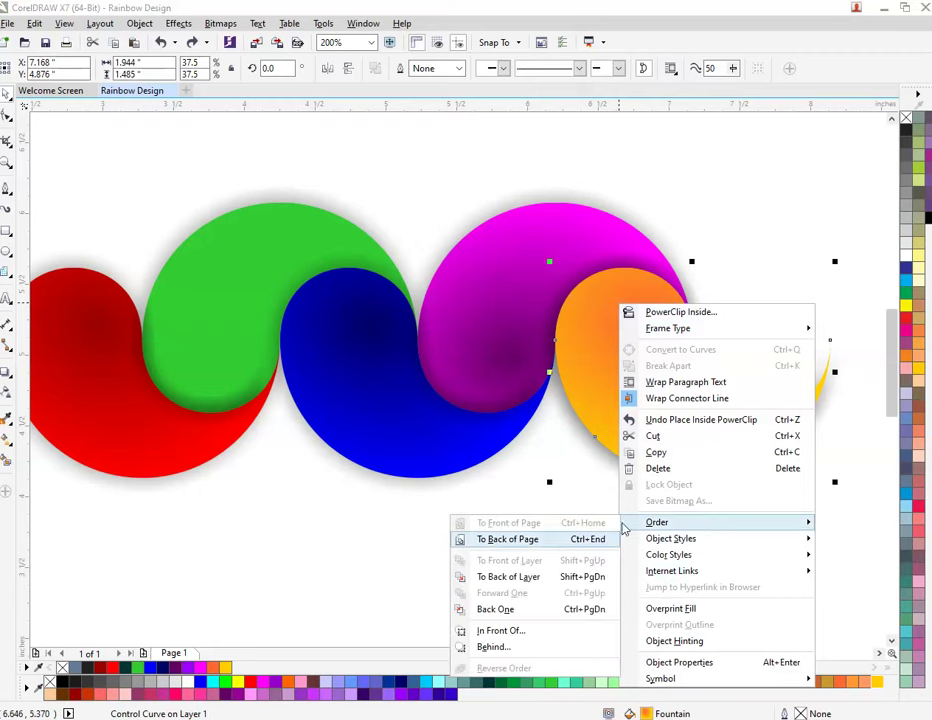
left_click(563, 540)
- PowerClip the remaining orange shape on top inside the magenta shape
right_click(640, 395)
key("Escape")
key("Escape")
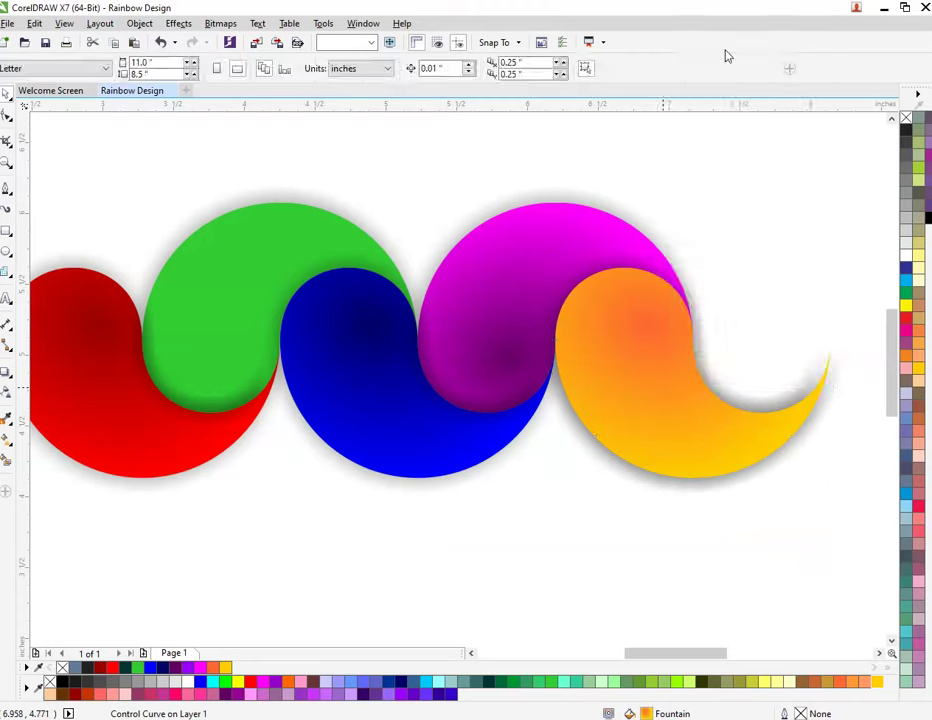
left_click(524, 212)
left_click(605, 196)
scroll(576, 235, "down", 2)
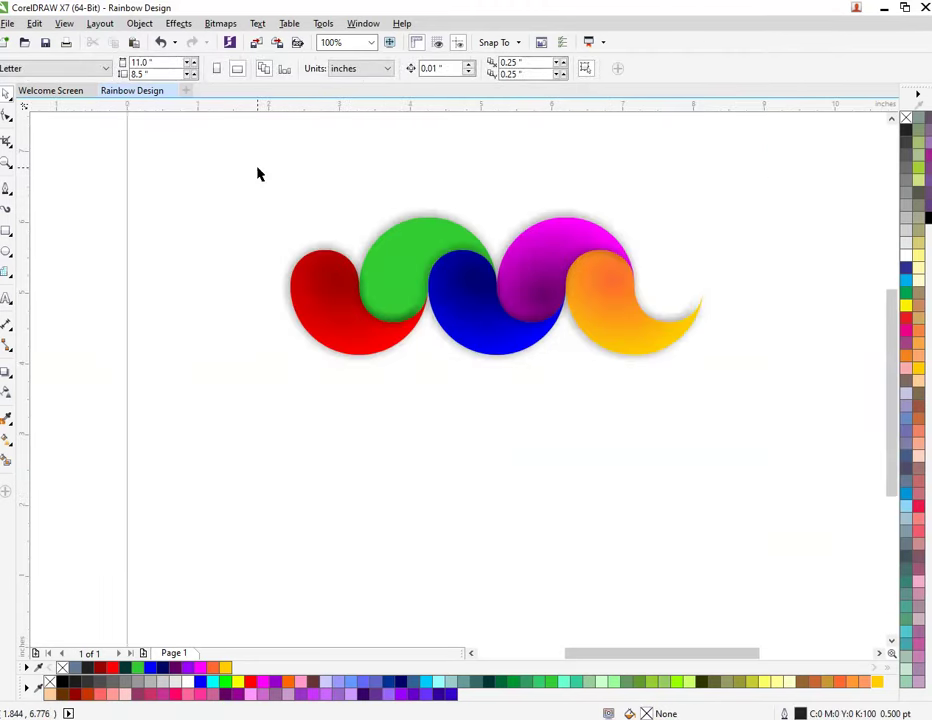
- Select all the coloured shapes and clear their drop shadows
left_click_drag(257, 174, 718, 400)
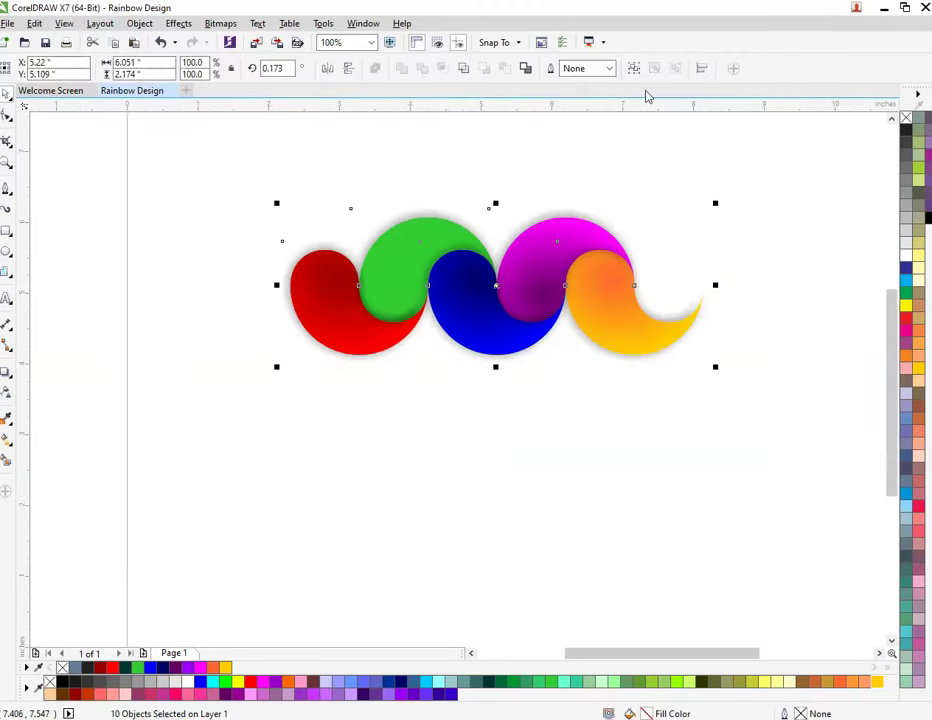
left_click(7, 372)
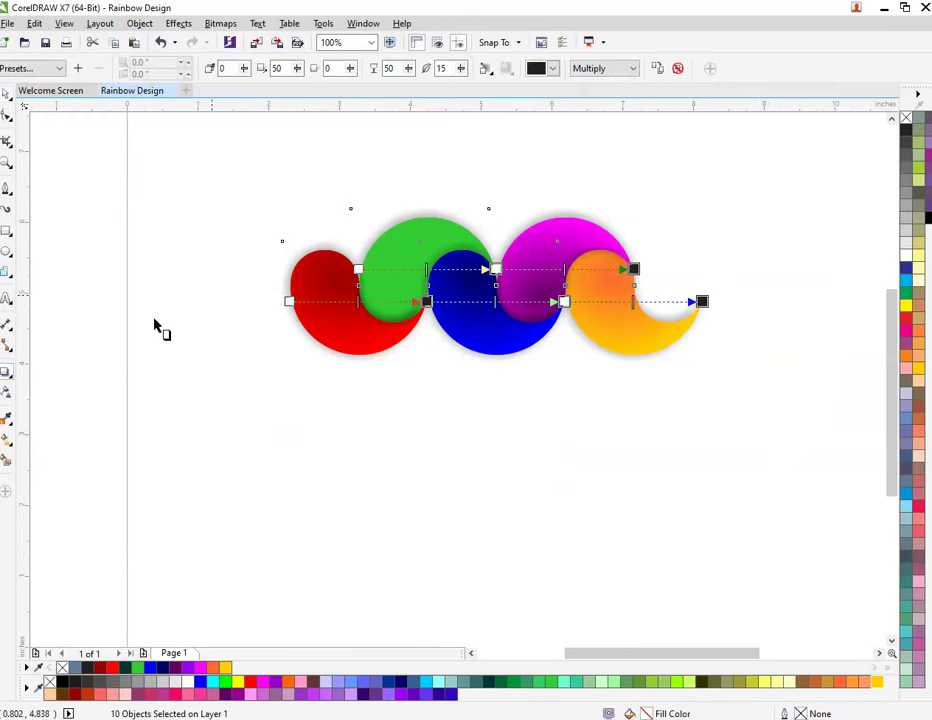
left_click(677, 69)
left_click(478, 418)
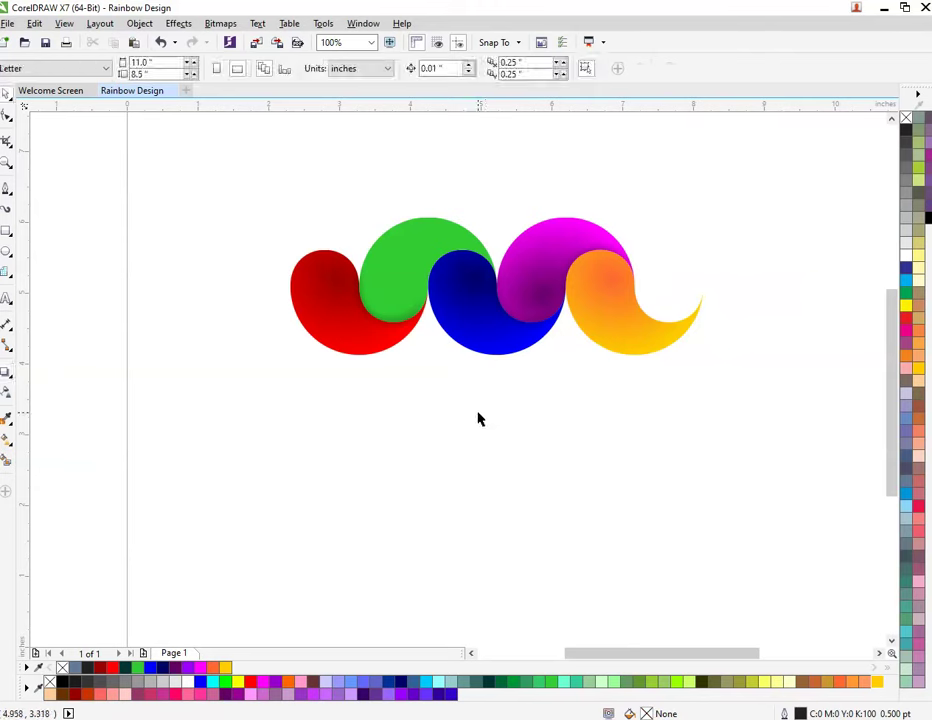
- Group the five coloured shapes and move the group down about 0.68 inches
left_click(483, 289)
left_click_drag(237, 181, 734, 420)
key("ctrl+g")
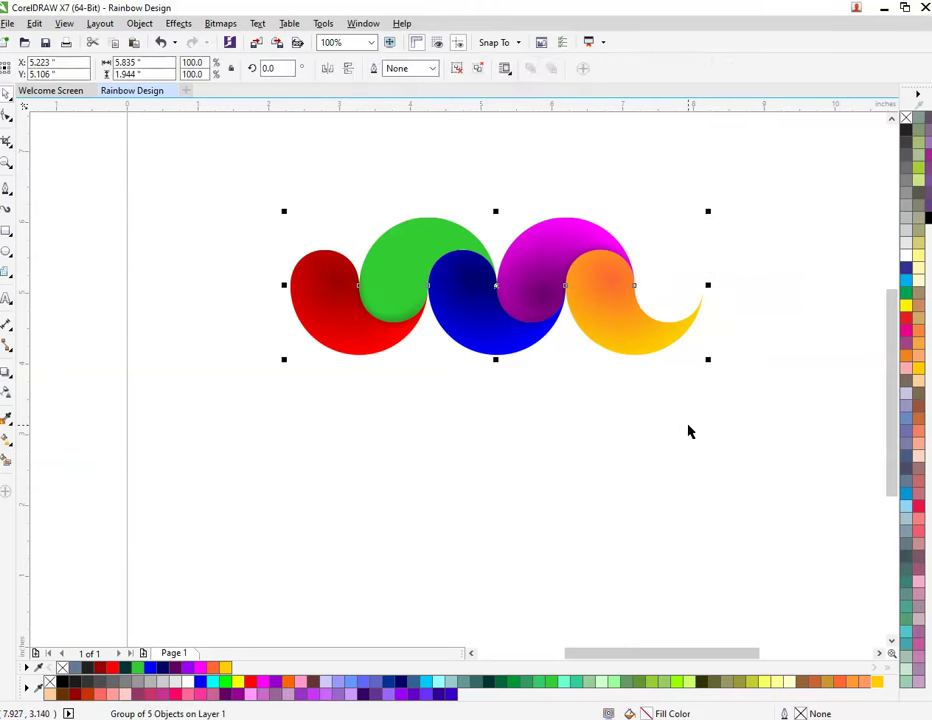
left_click_drag(553, 276, 553, 325)
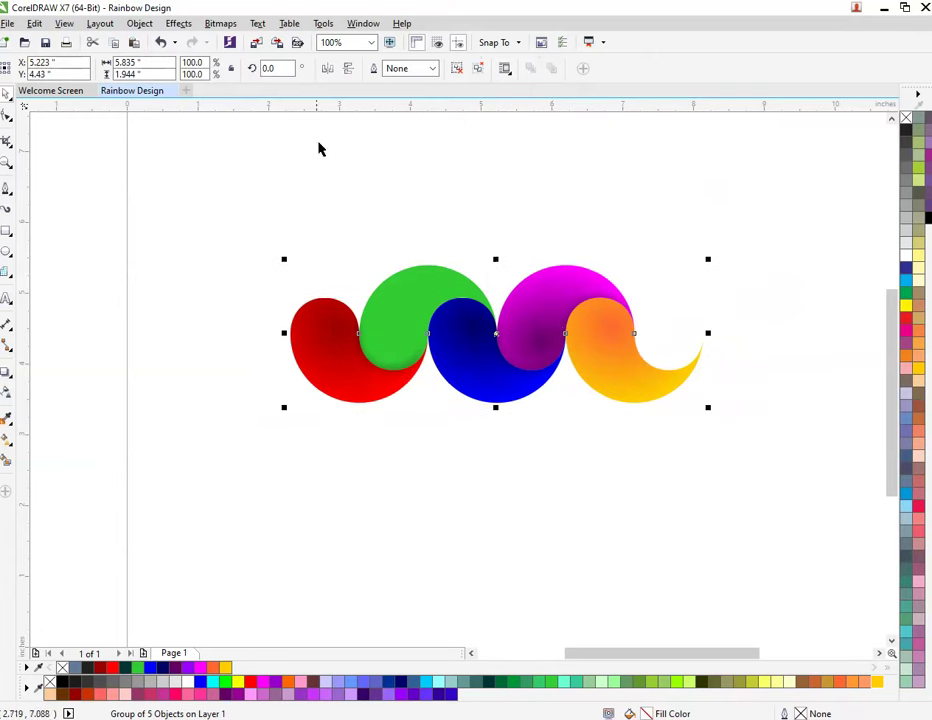
- Mirror the group of coloured shapes both horizontally and vertically
left_click(327, 68)
left_click(348, 68)
left_click(435, 501)
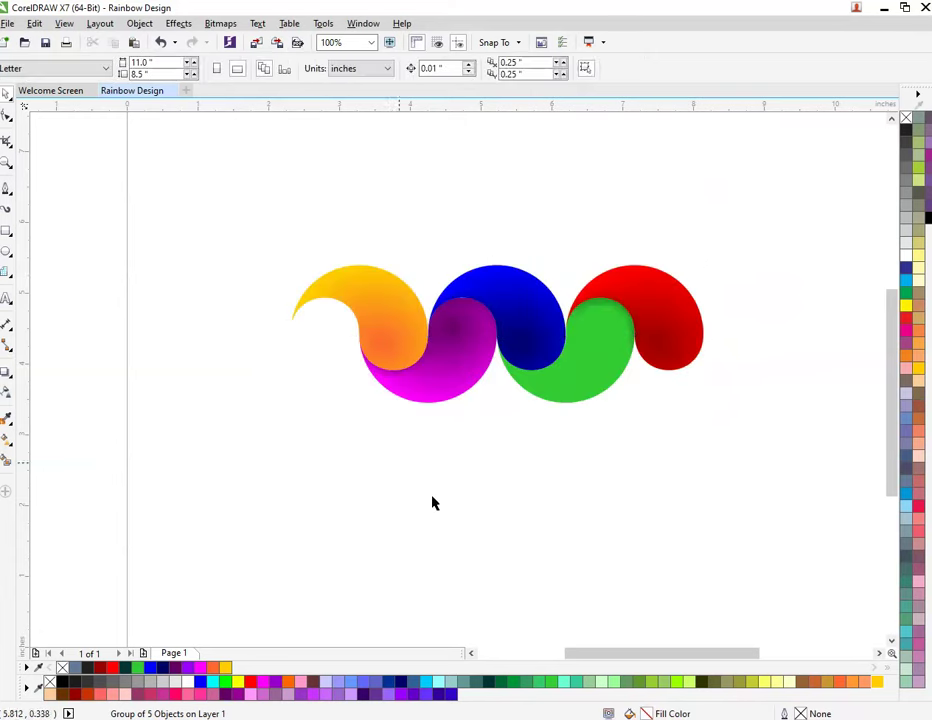
- Draw a circle about 1.245 inches in diameter and place it over the hollow of the orange shape
scroll(307, 317, "up", 1)
left_click(6, 251)
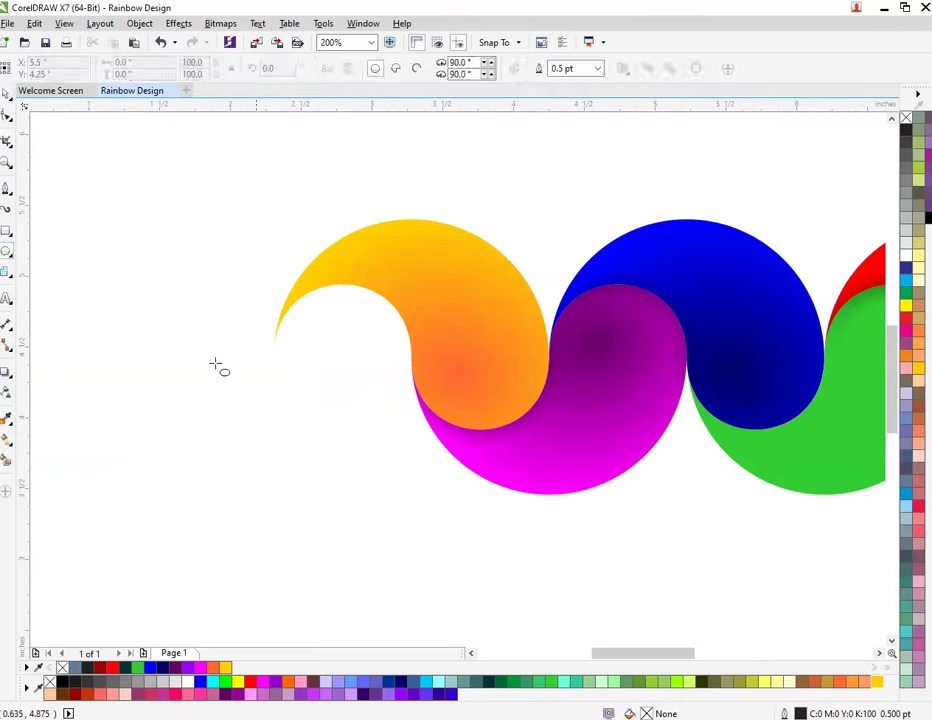
left_click_drag(268, 331, 399, 451)
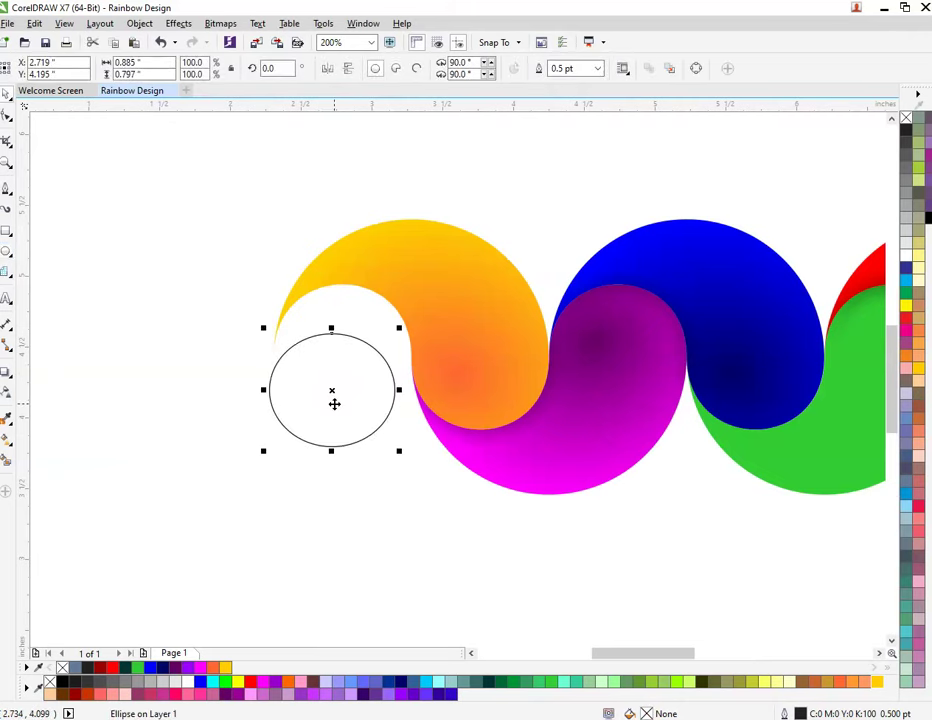
key("ctrl+z")
left_click_drag(213, 294, 376, 453)
left_click_drag(303, 382, 330, 390)
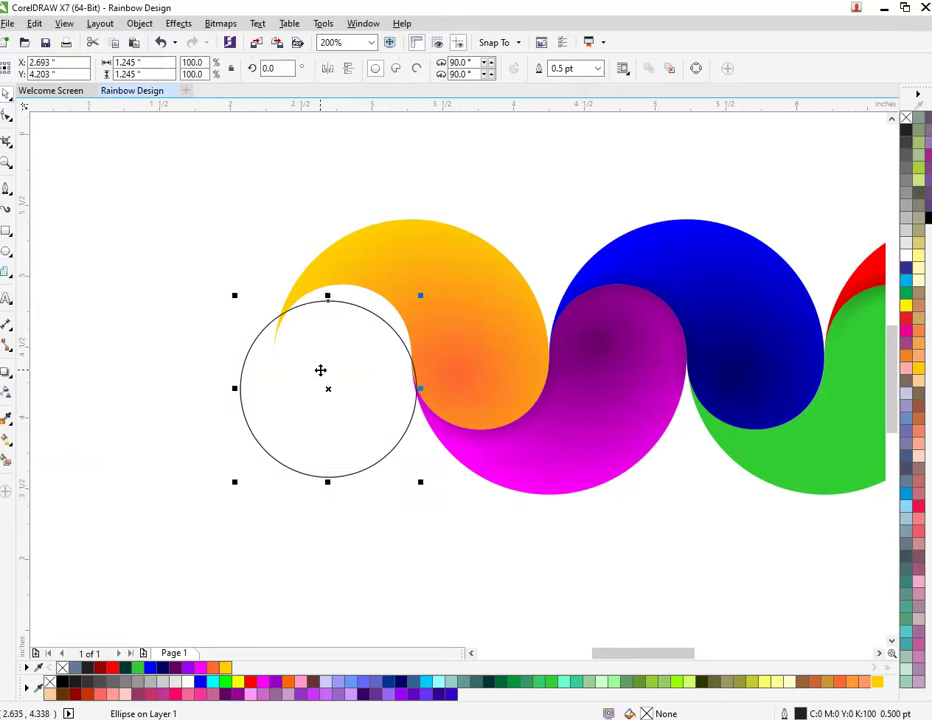
- Shrink the circle to about 0.922 inches in diameter and fit it into the hollow of the orange shape
scroll(320, 370, "up", 1)
left_click_drag(516, 228, 481, 271)
left_click_drag(338, 404, 360, 345)
key("Right")
key("Up")
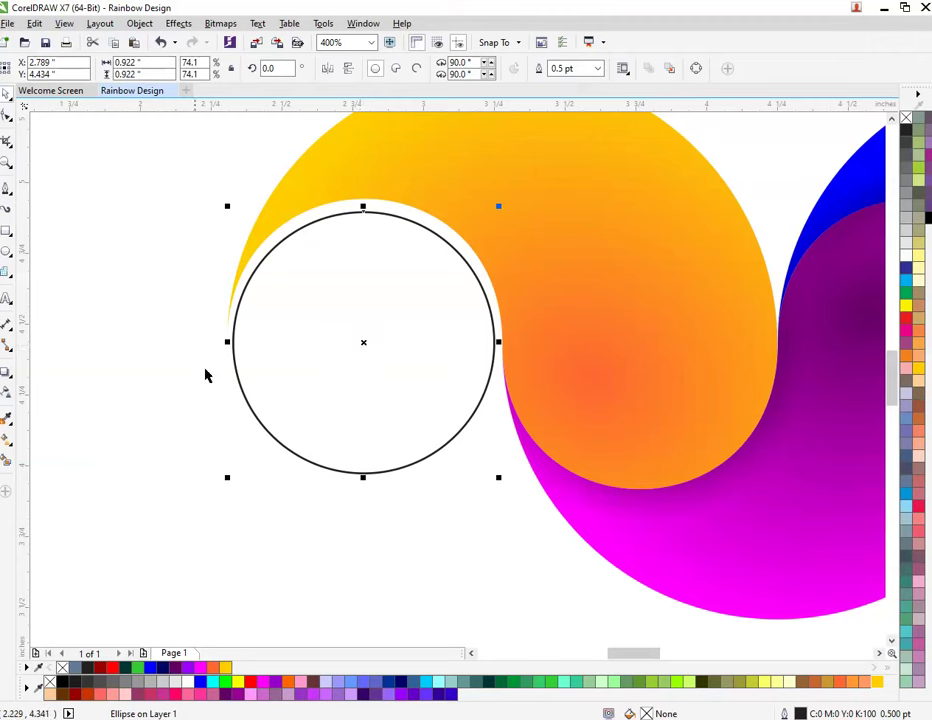
- Fill the circle beside the orange shape with black
scroll(281, 396, "down", 2)
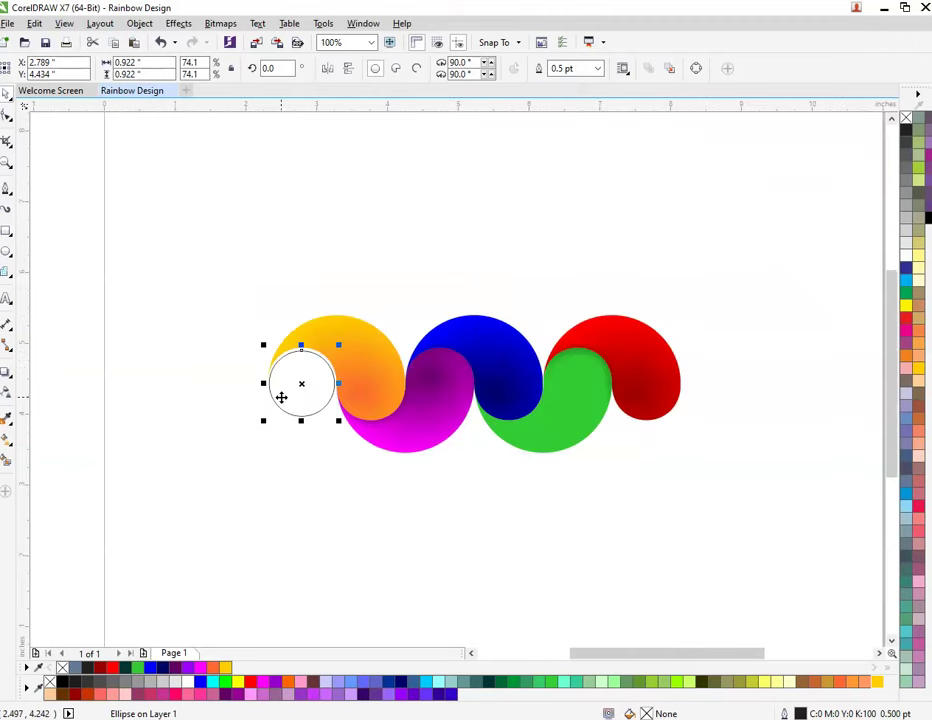
scroll(281, 397, "up", 1)
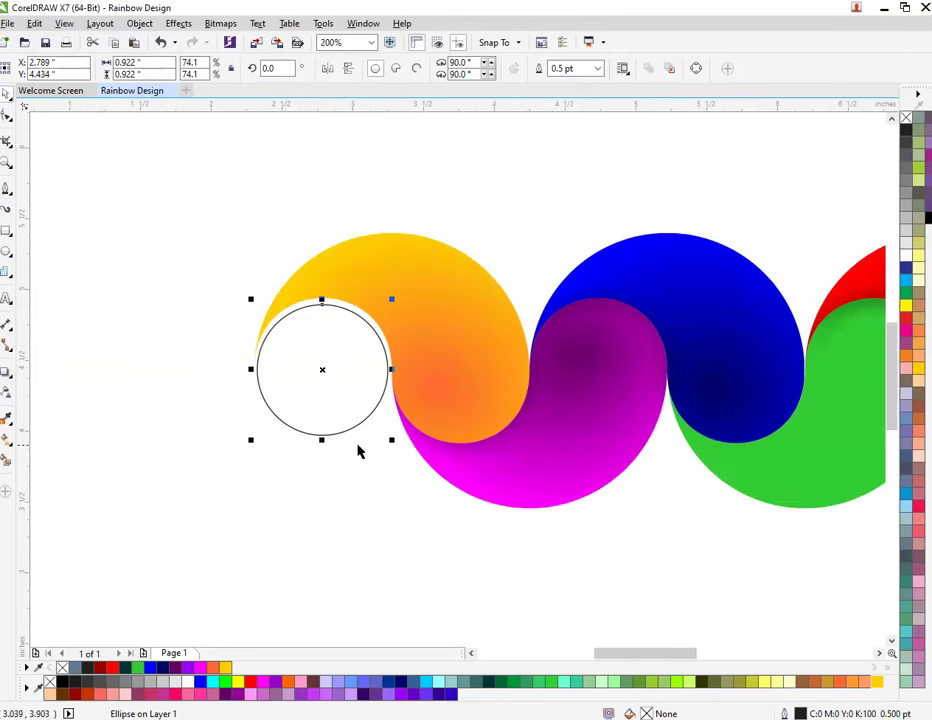
left_click(60, 683)
left_click(160, 524)
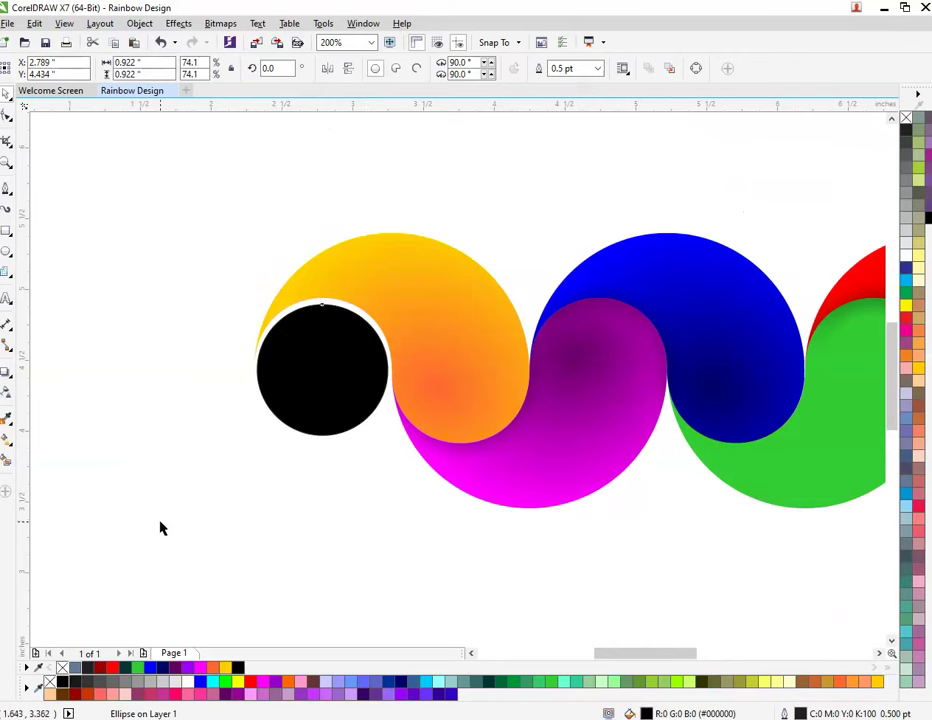
- Group the black circle together with the group of coloured shapes
scroll(162, 522, "down", 1)
left_click_drag(143, 300, 632, 563)
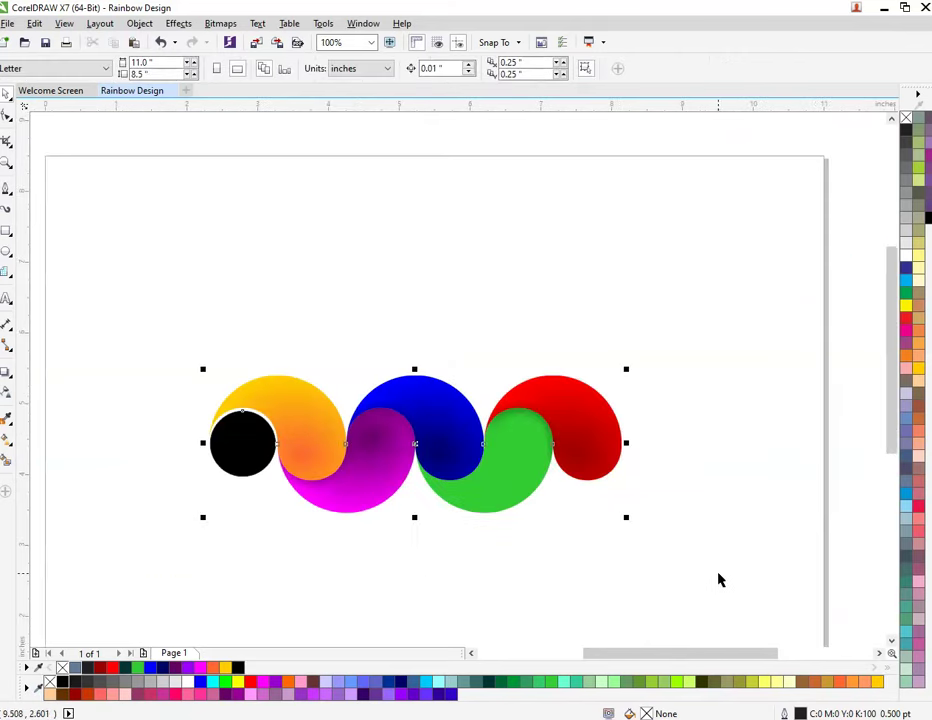
key("ctrl+g")
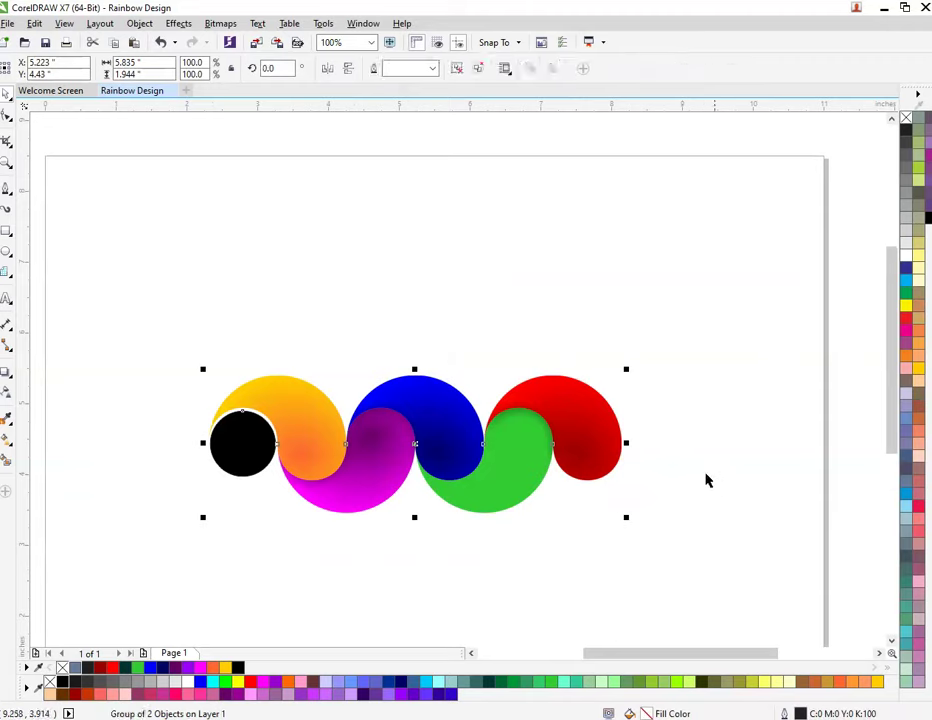
- Preview the complete rainbow artwork full screen and return to the normal view
left_click(339, 396)
key("F4")
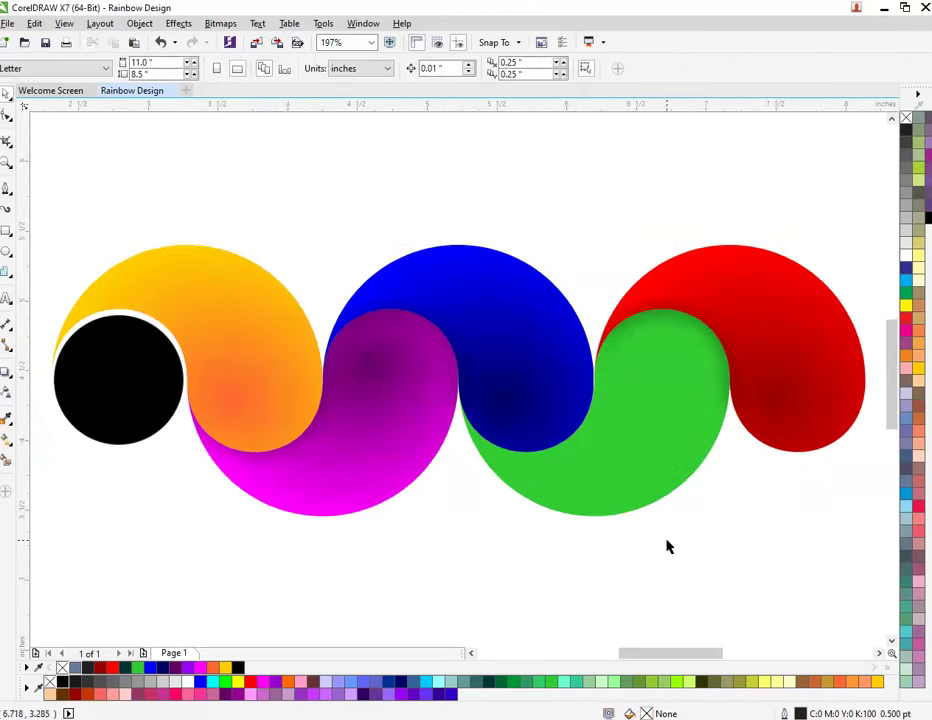
key("F9")
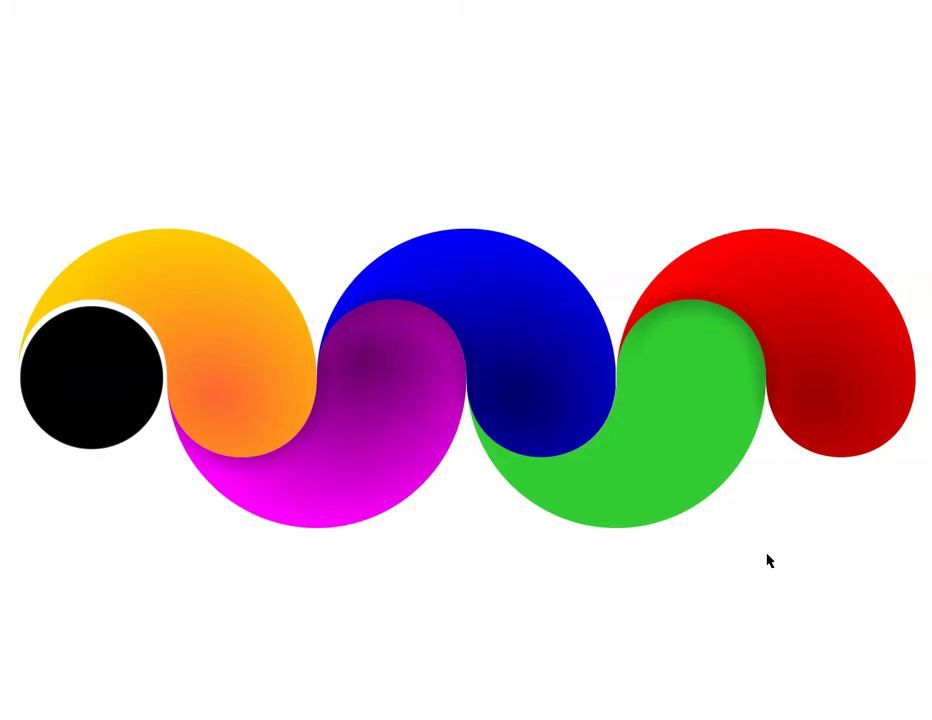
key("Escape")
scroll(430, 525, "down", 1)
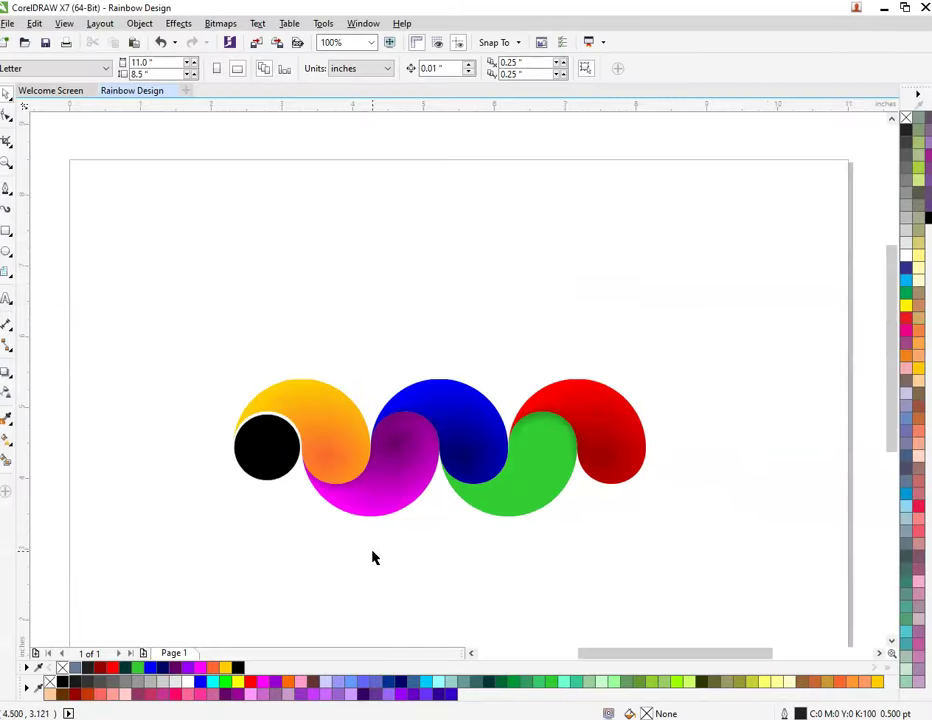
- Add the artistic text "CREATIVE DESIGN" in 24 pt Arial below the rainbow artwork
scroll(345, 614, "up", 1)
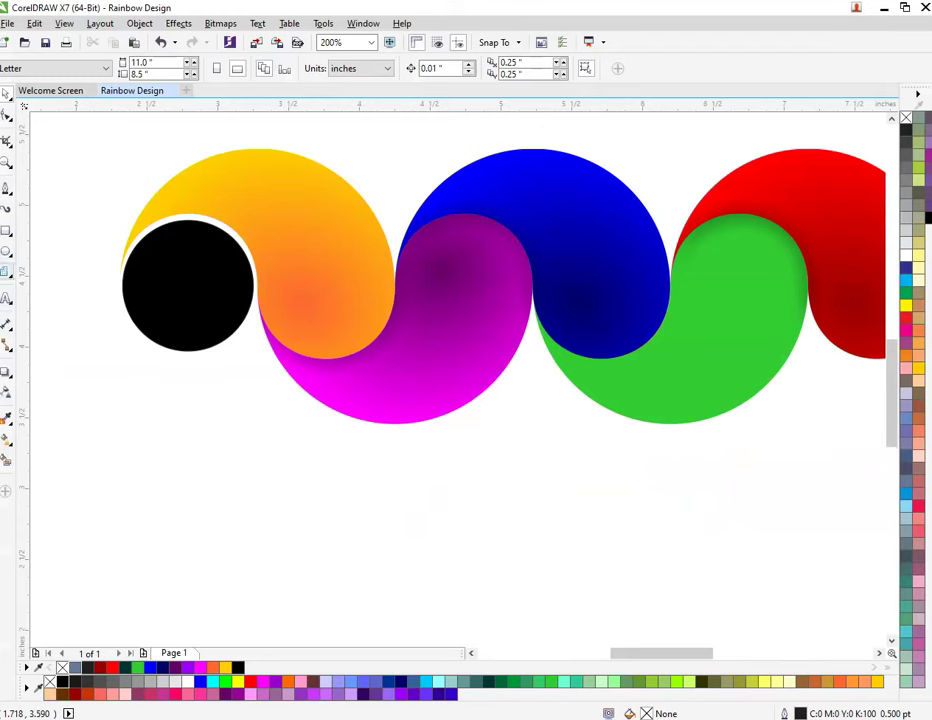
key("F8")
left_click(294, 520)
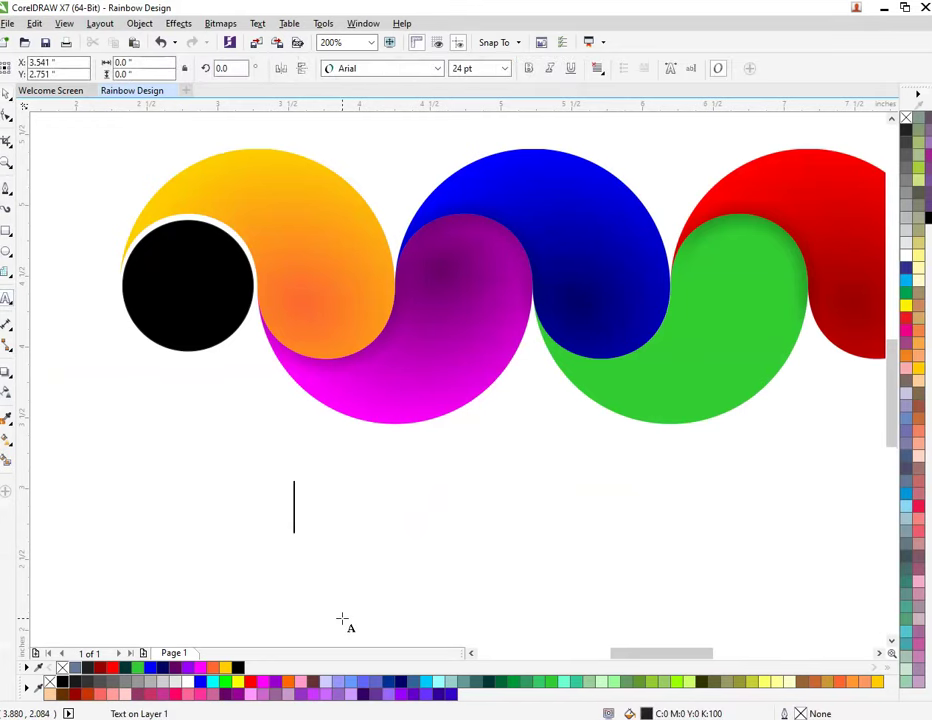
type("C")
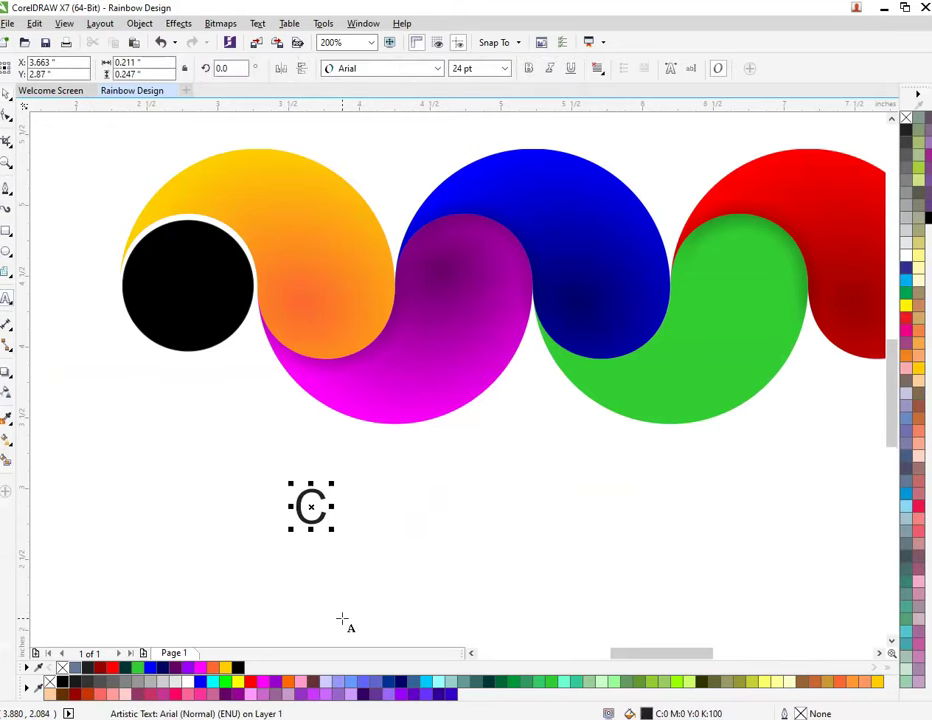
type("RE")
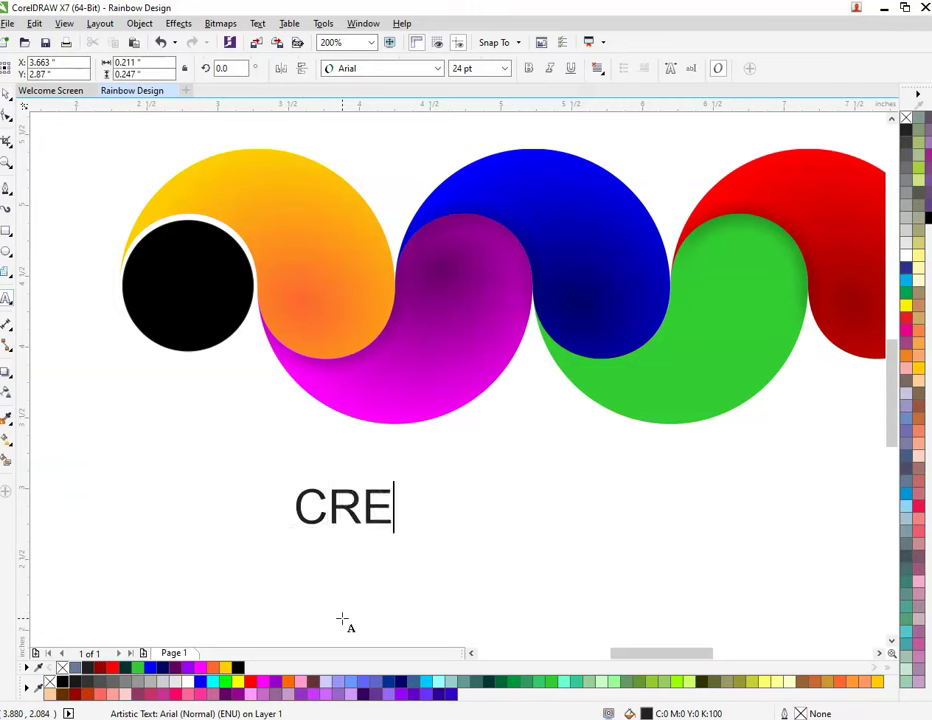
type("ATIVE")
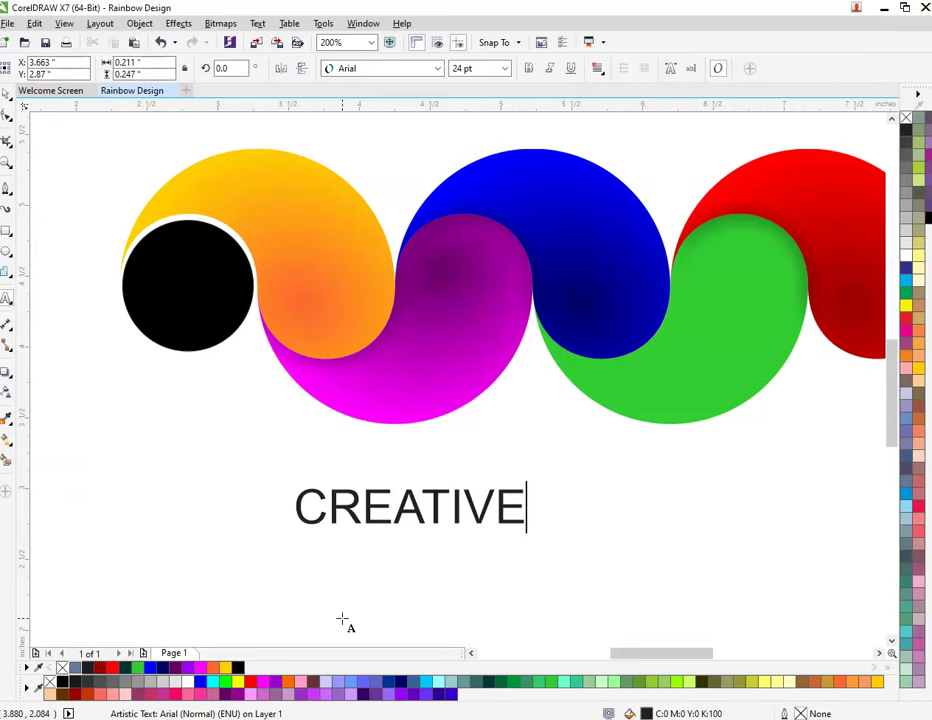
type(" DE")
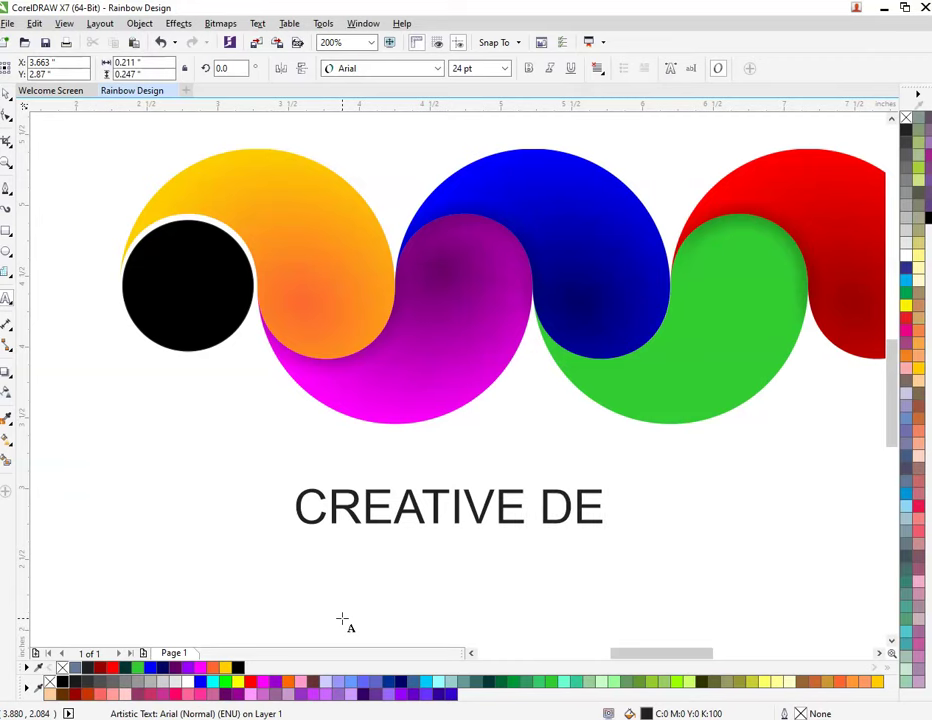
type("SIGN")
key("ctrl+space")
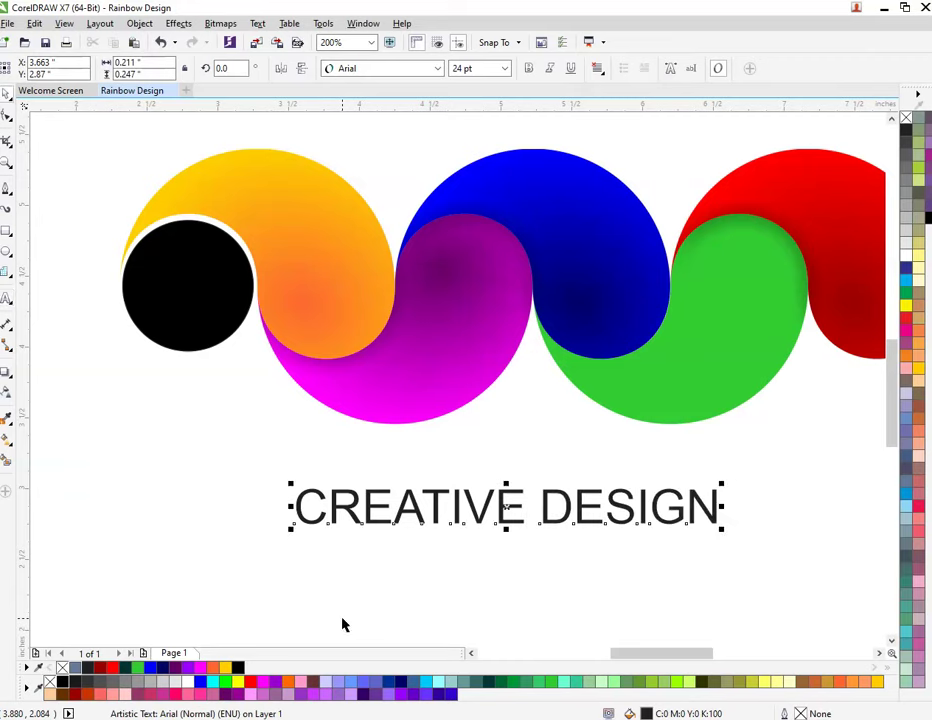
- Widen the letter spacing of the caption so the text becomes about 4.255 inches wide
scroll(333, 567, "down", 2)
scroll(416, 545, "up", 2)
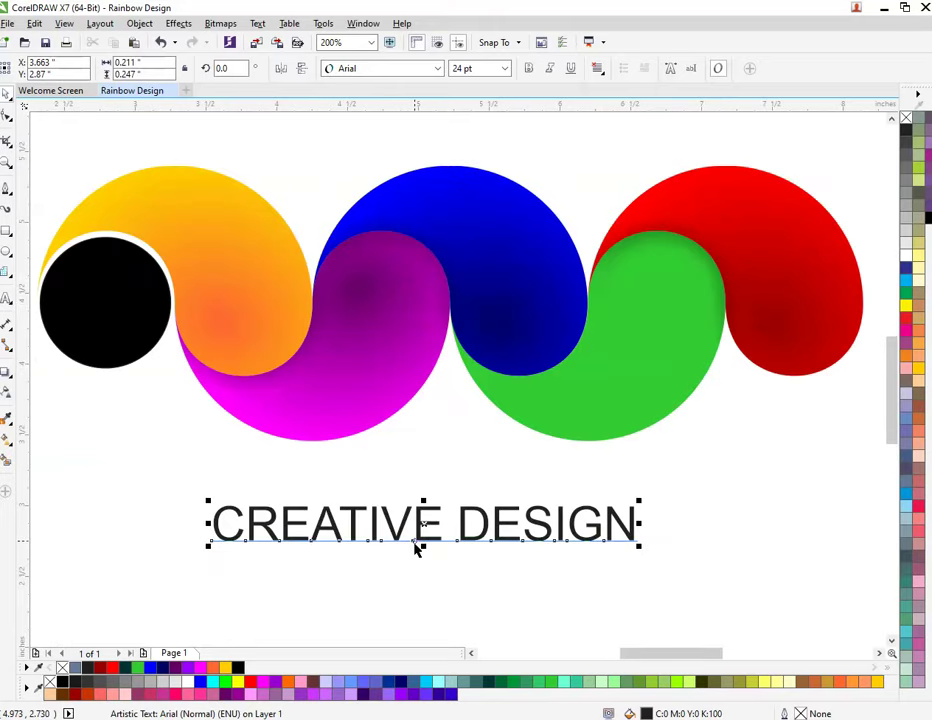
key("F10")
left_click_drag(638, 546, 834, 541)
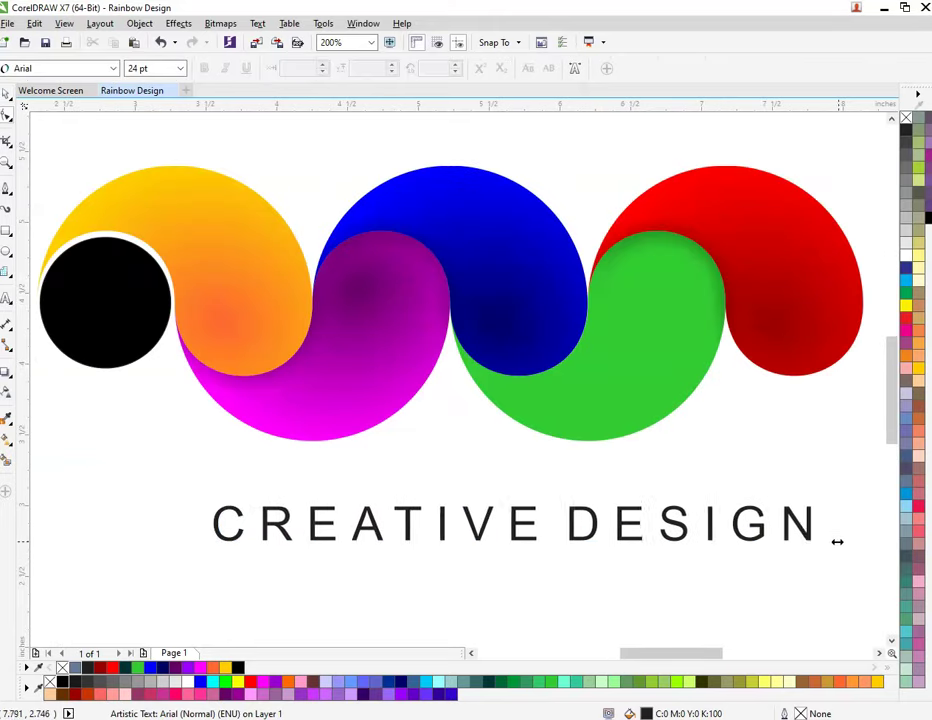
key("space")
- Centre the caption horizontally on the artwork group, undoing the vertical centring so it stays below the shapes
left_click(624, 318)
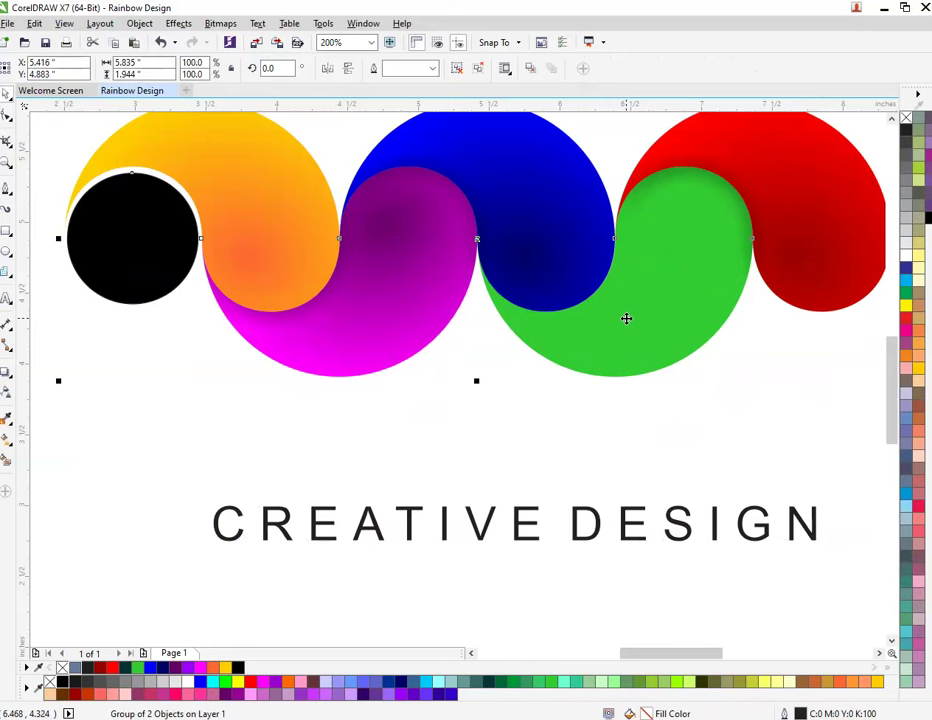
left_click(480, 535)
left_click(543, 392, "shift")
key("e")
key("c")
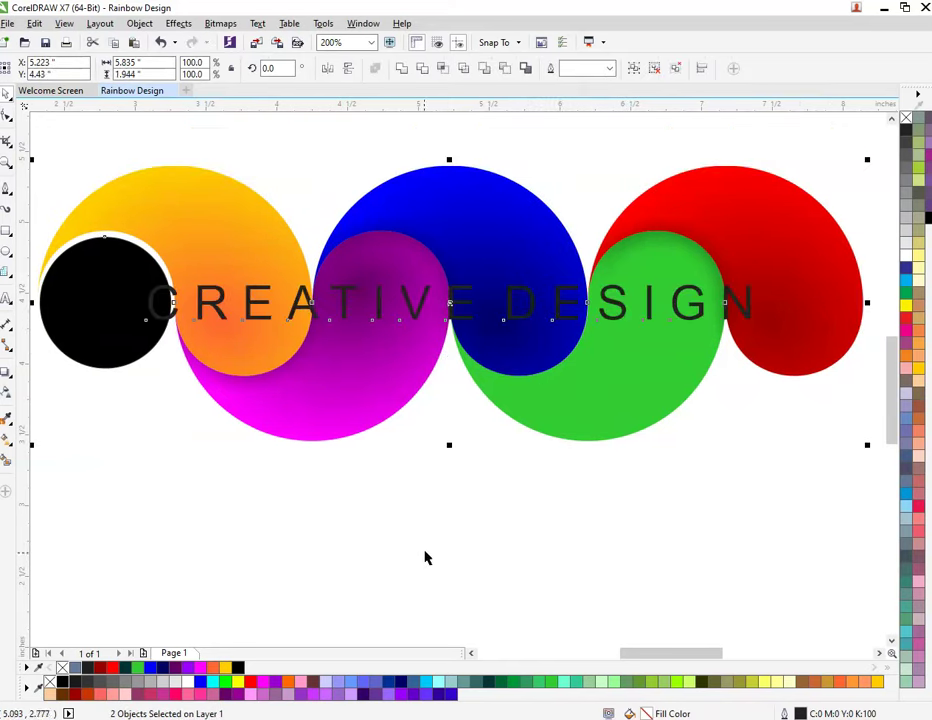
key("Escape")
key("ctrl+z")
key("Escape")
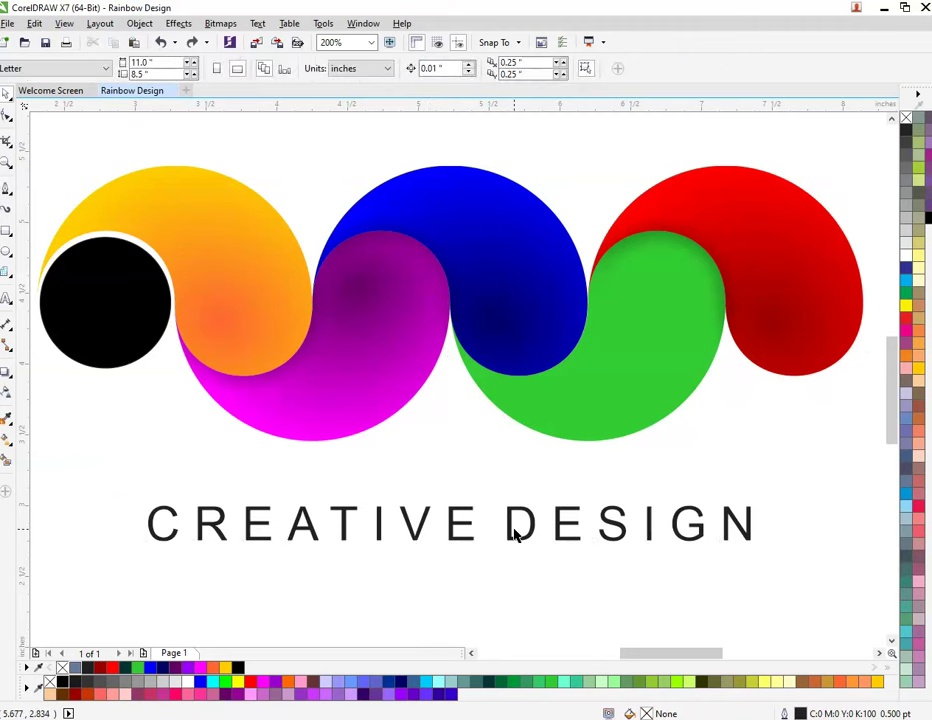
- Spread the caption's letters further apart until the text reaches slightly past the red shape's outer edge
left_click(528, 533)
scroll(693, 537, "down", 2)
scroll(695, 585, "up", 2)
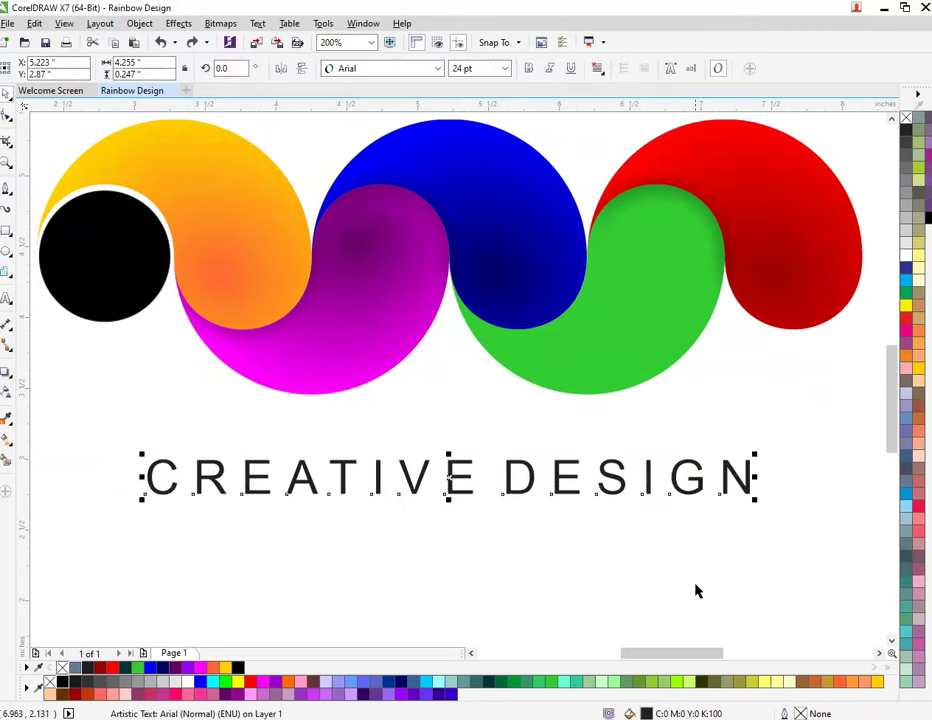
key("F10")
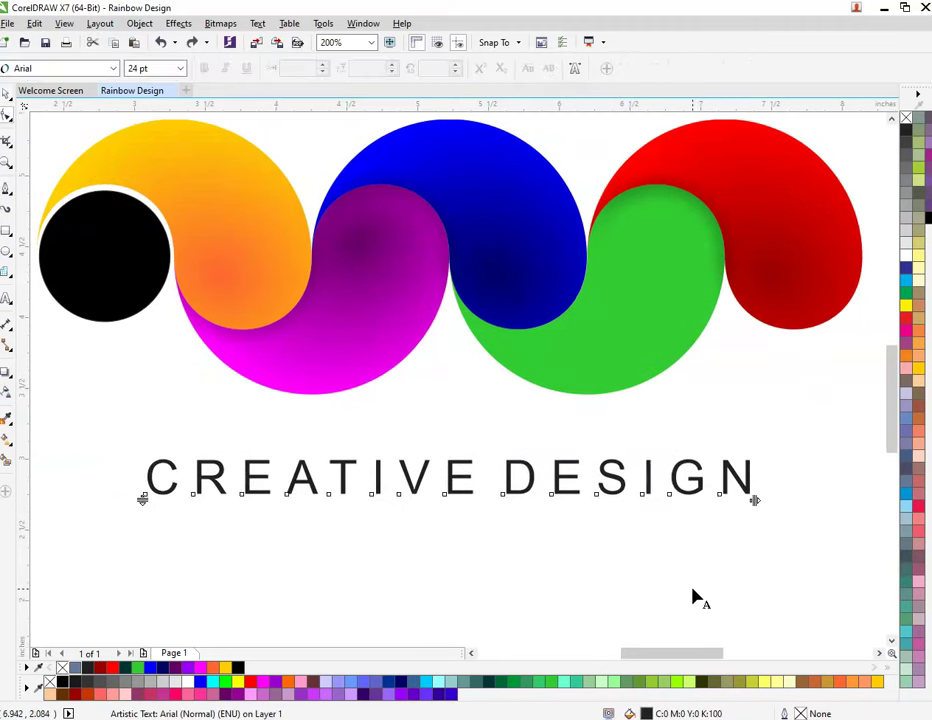
key("F4")
left_click_drag(759, 570, 878, 568)
left_click(707, 505)
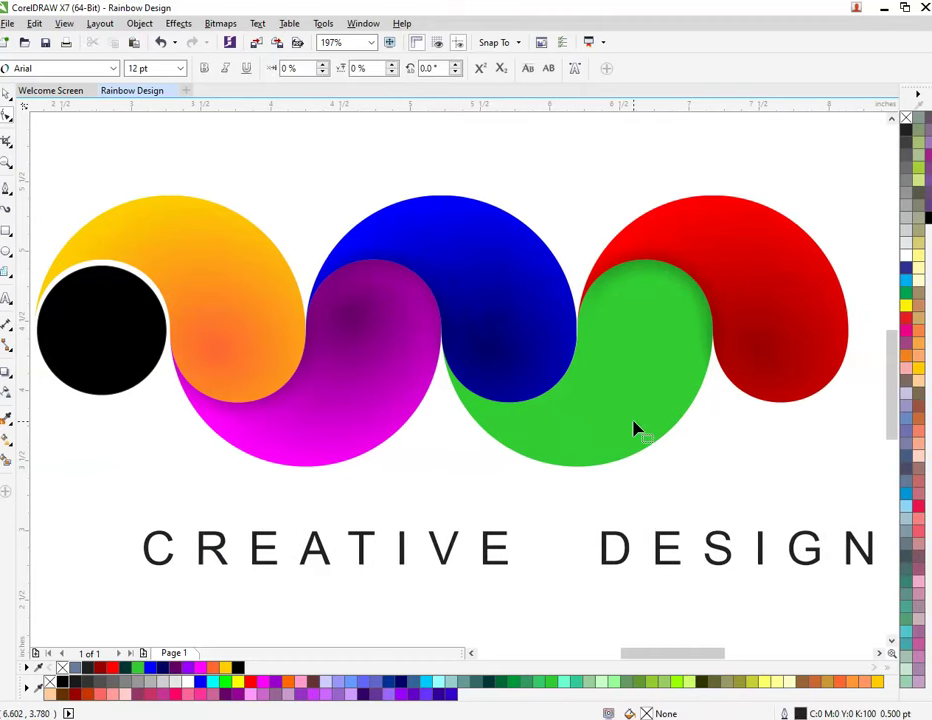
- Centre the widened caption horizontally with the artwork and undo the accompanying vertical alignment
key("space")
left_click(507, 566)
left_click(563, 448, "shift")
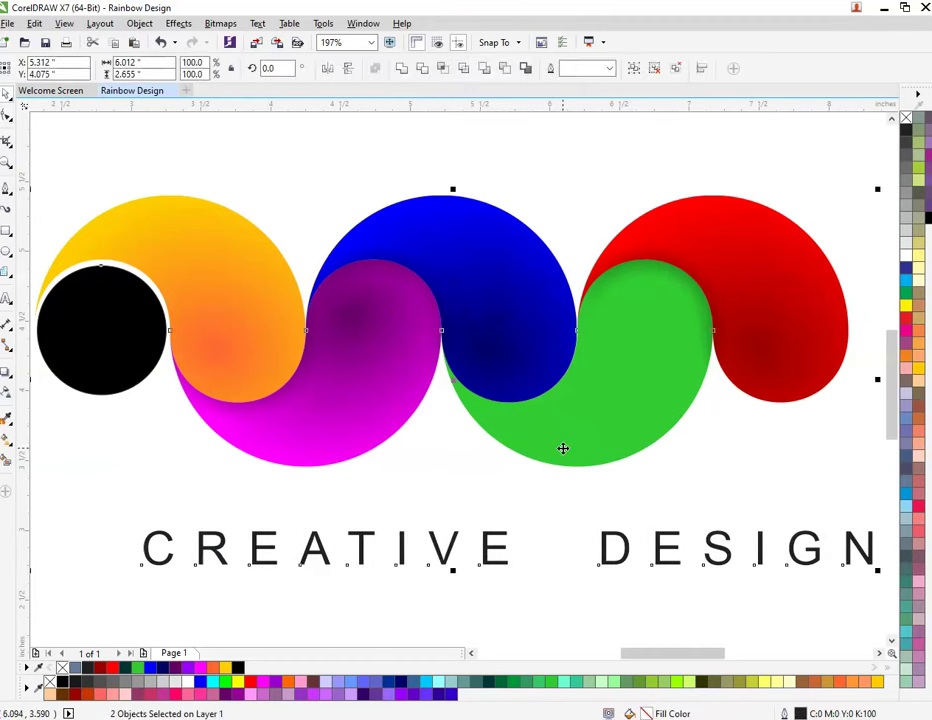
key("c")
key("e")
key("ctrl+z")
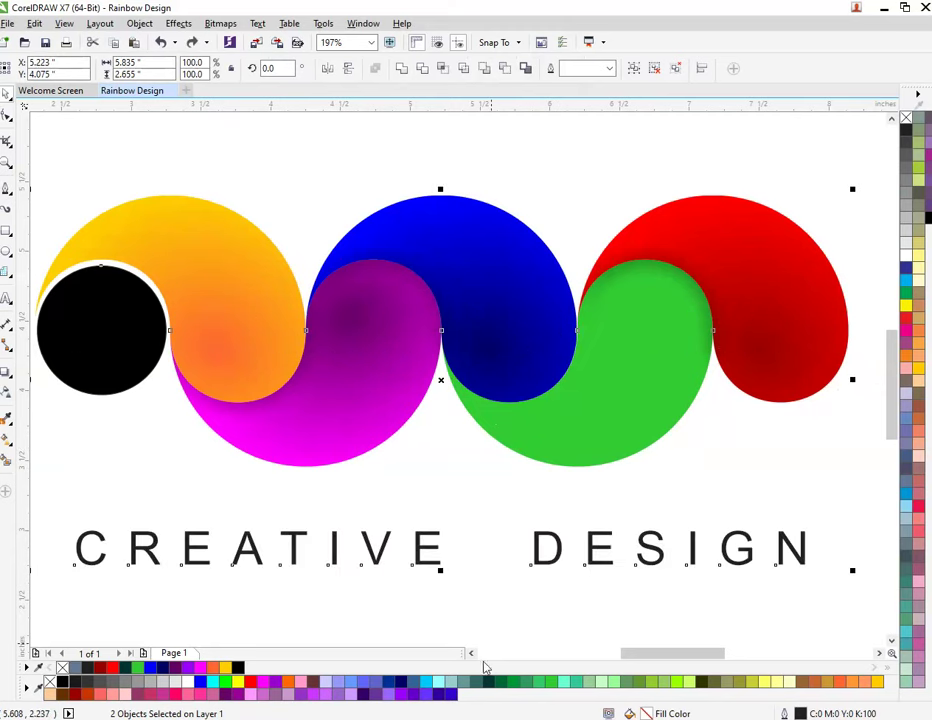
- Increase the caption's letter spacing again to make the text about 5.618 inches wide
left_click(87, 564)
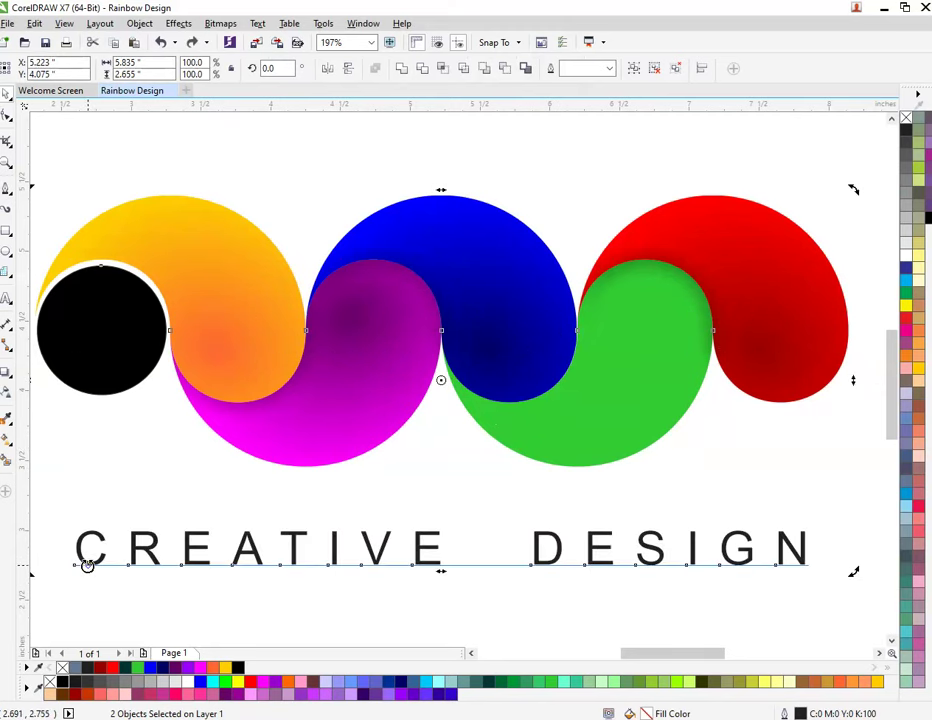
left_click(90, 564)
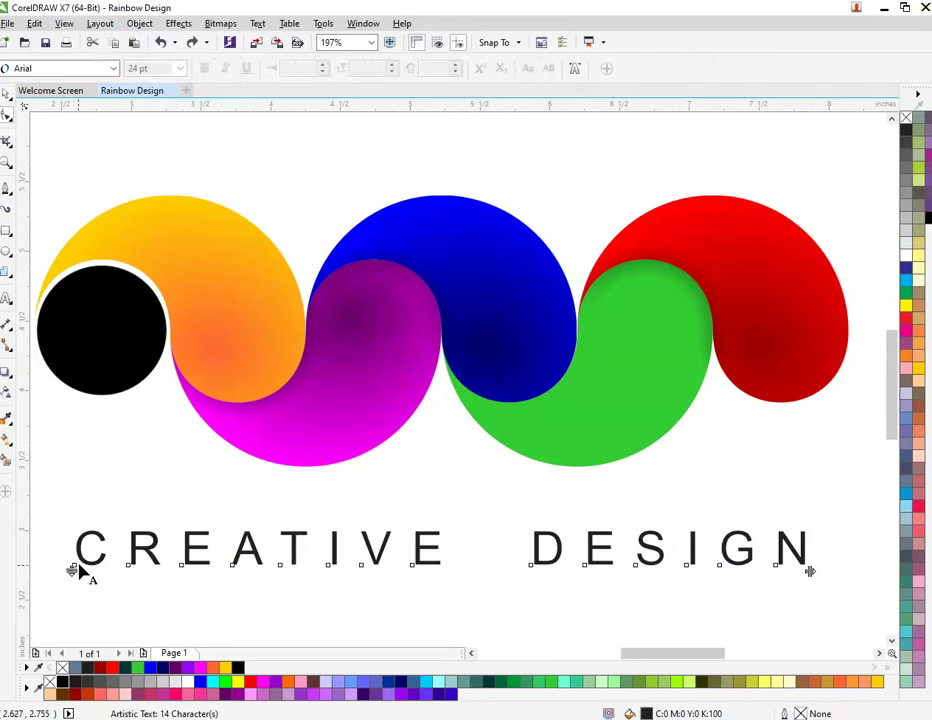
left_click_drag(808, 570, 866, 570)
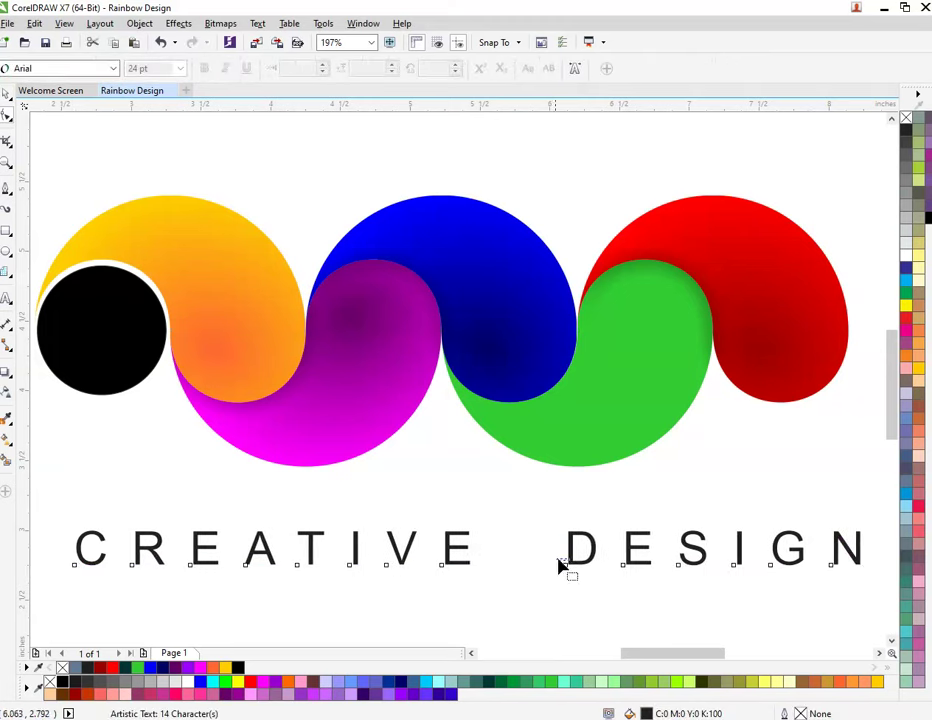
key("space")
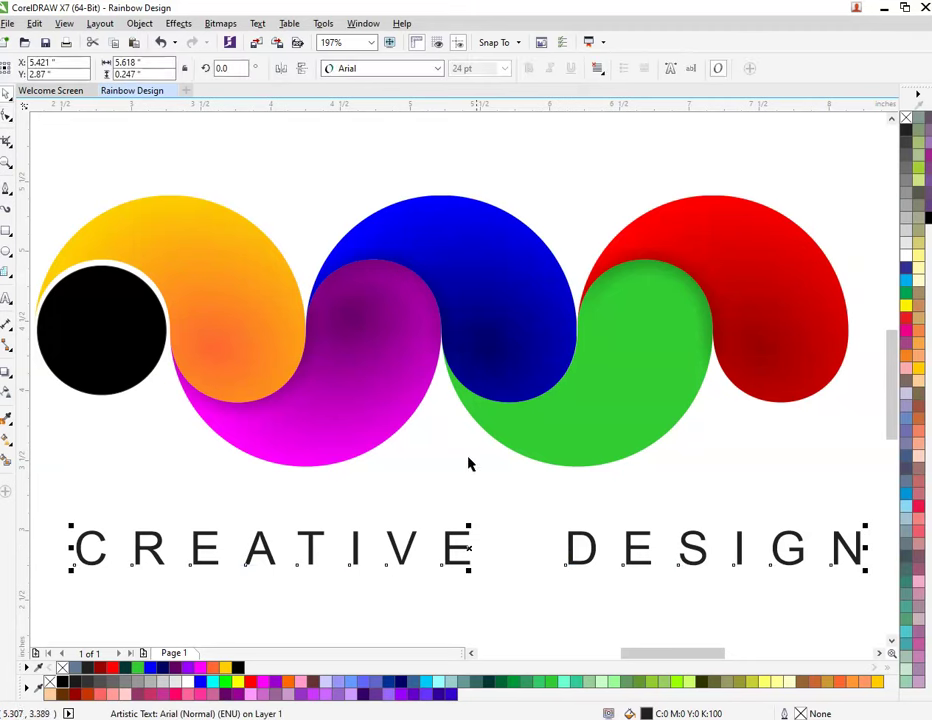
- Align the caption's horizontal centre with the centre of the coloured artwork
left_click(508, 435, "shift")
key("c")
left_click(499, 603)
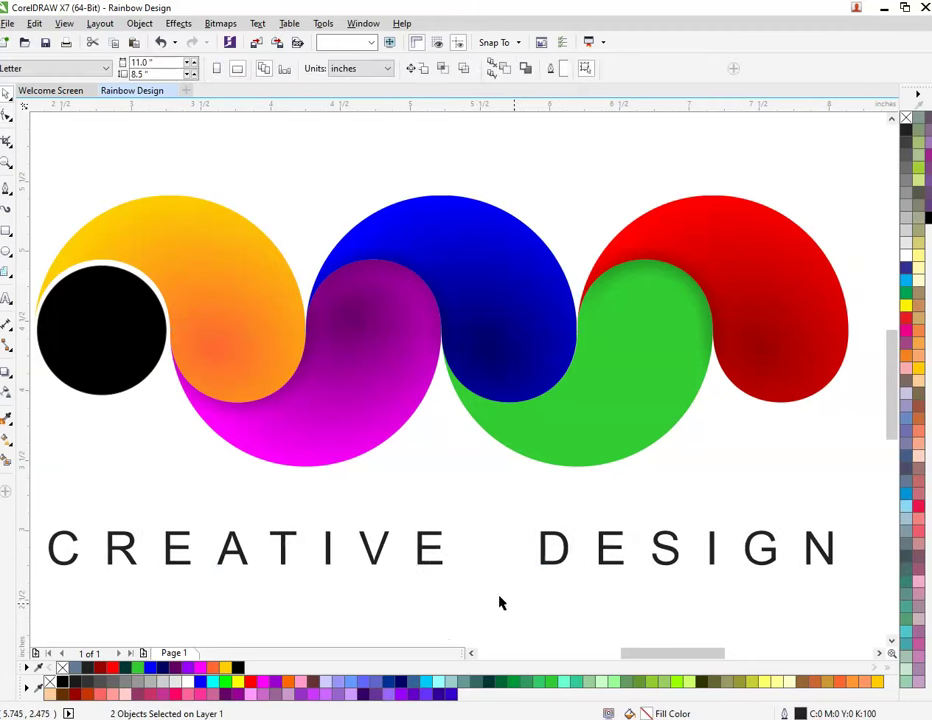
- Nudge the caption up by 0.18 inches towards the artwork
left_click(415, 550)
key("Up")
key("Up")
key("Up")
key("Up")
key("Up")
key("Up")
key("Up")
key("Up")
key("Up")
key("Up")
key("Up")
key("Up")
key("Up")
key("Up")
key("Up")
key("Up")
key("Up")
key("Up")
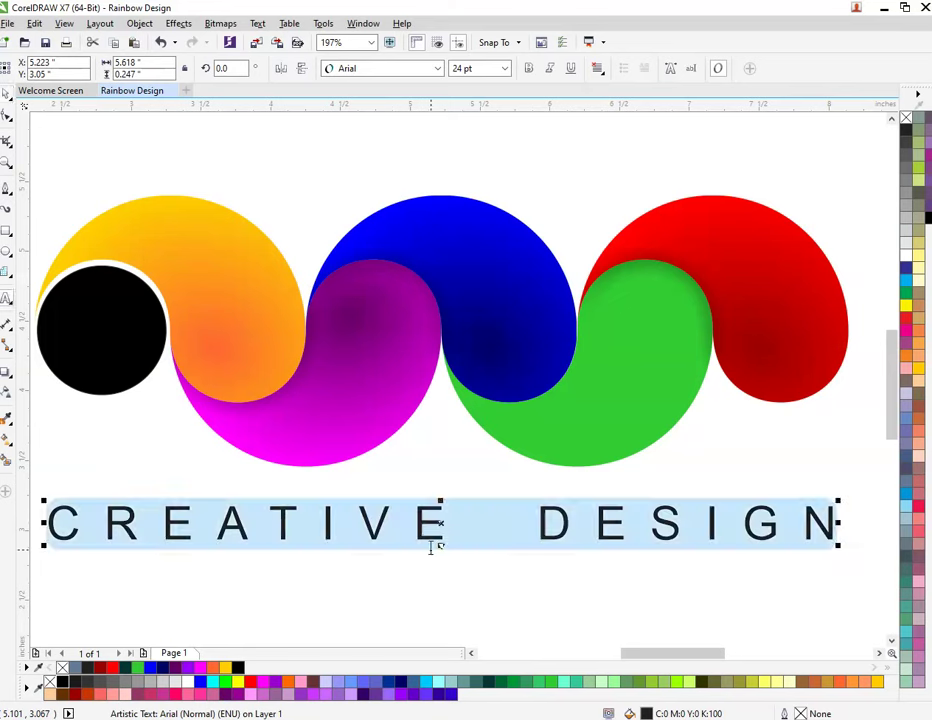
- Change the caption's font to BahamasHeavy
left_click(437, 69)
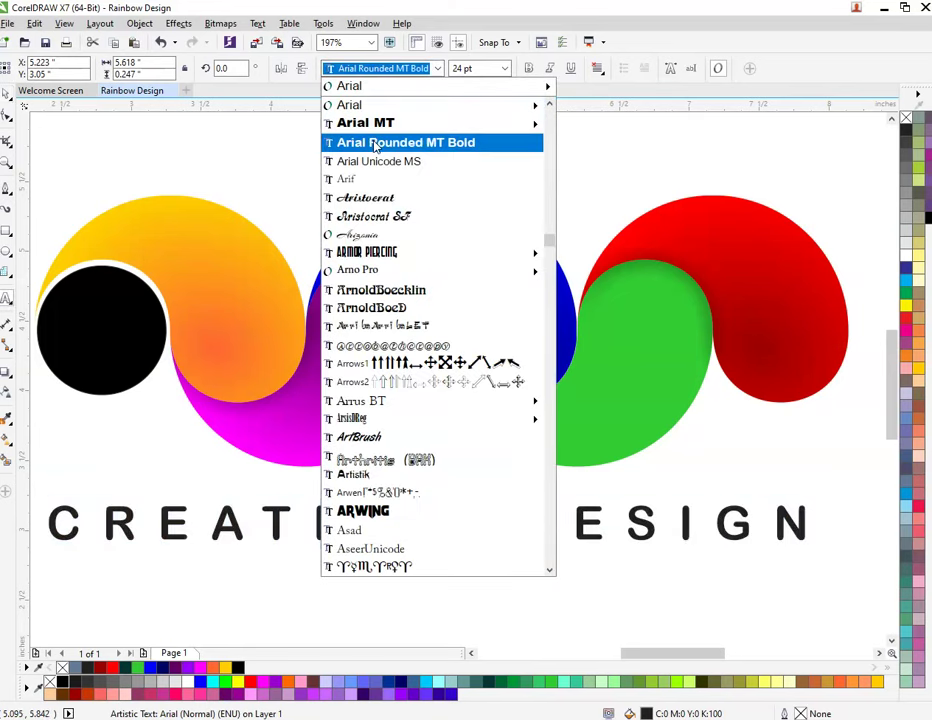
scroll(416, 389, "down", 2)
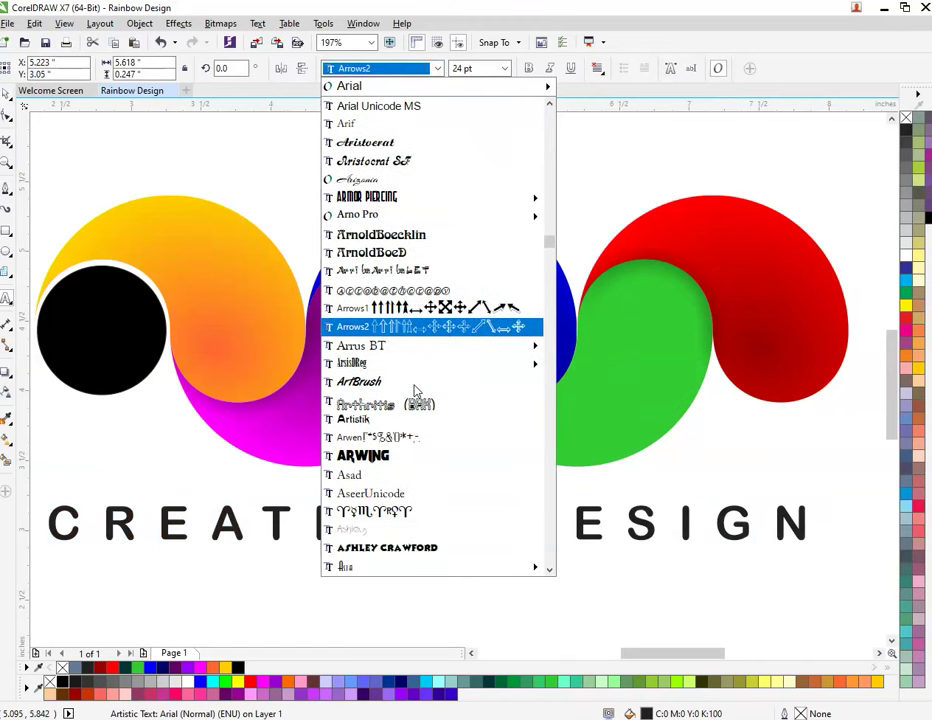
scroll(416, 389, "down", 1)
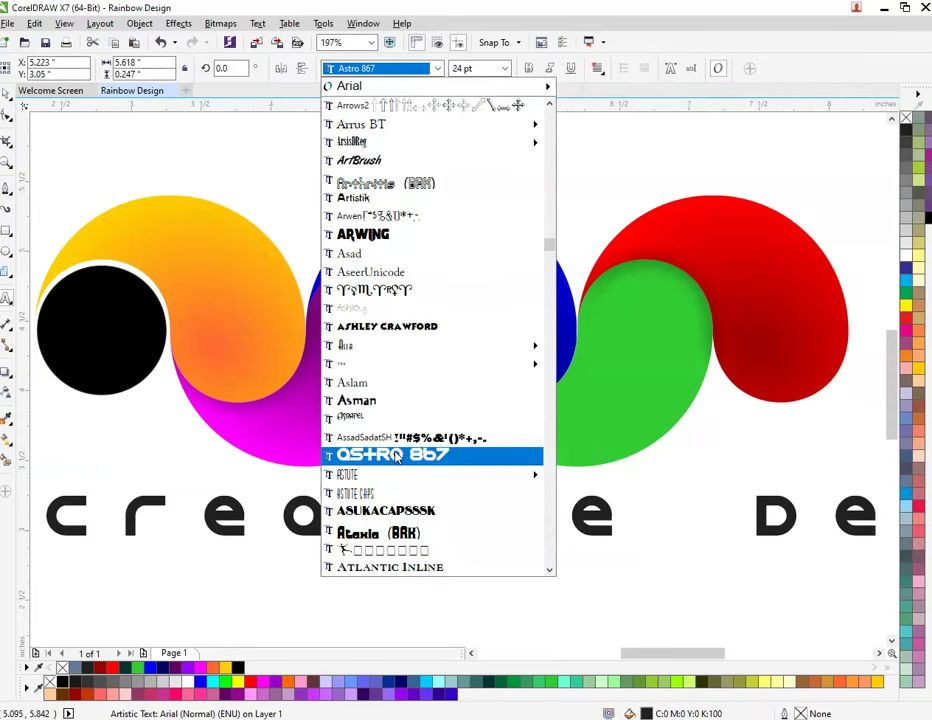
scroll(398, 450, "down", 5)
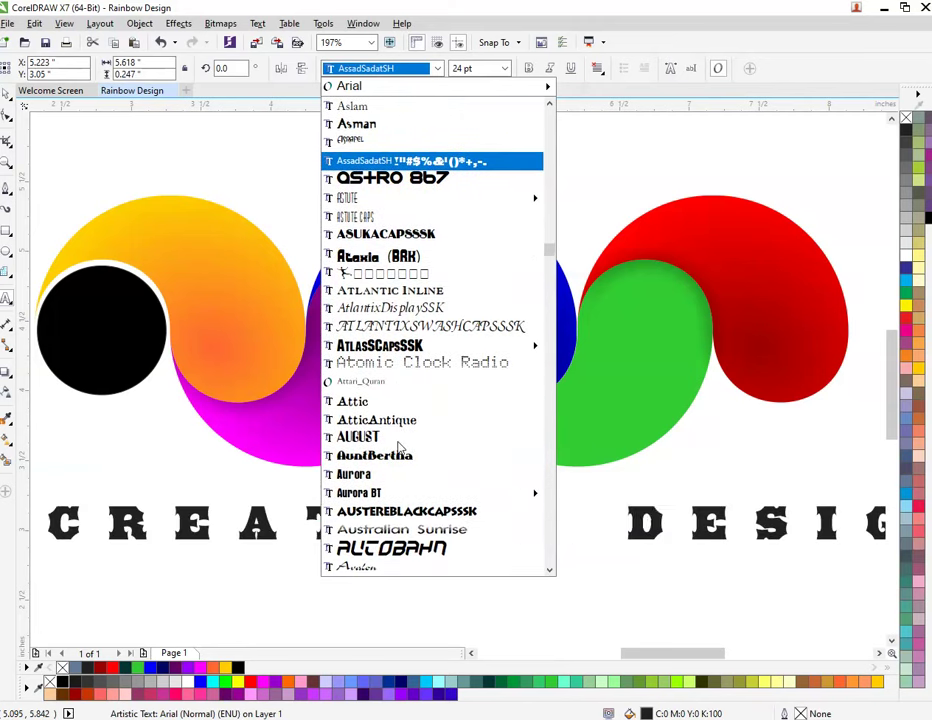
scroll(414, 471, "down", 1)
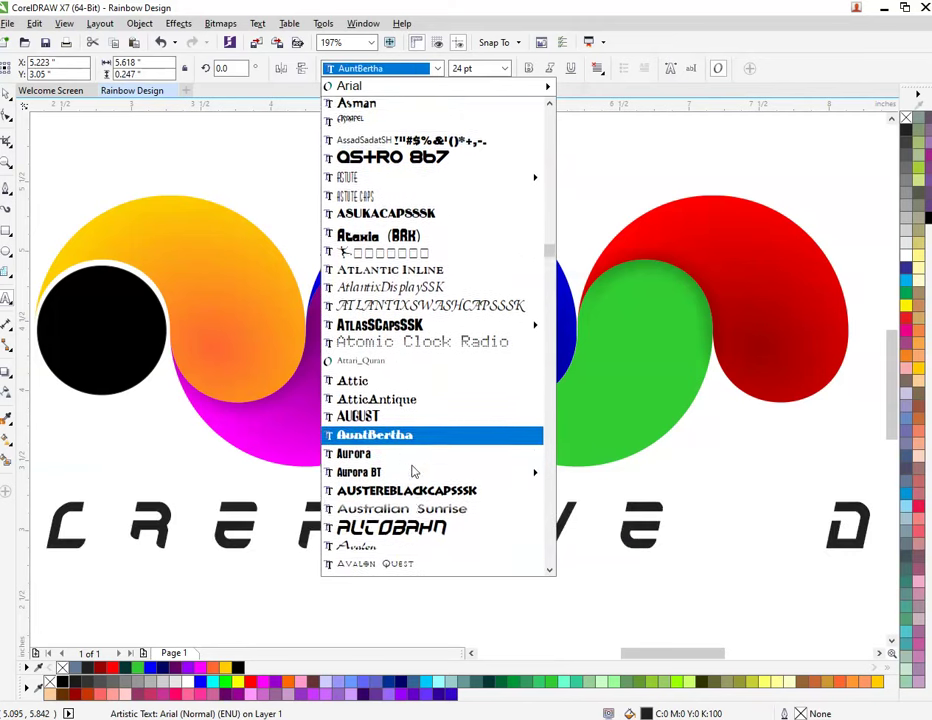
scroll(414, 471, "down", 7)
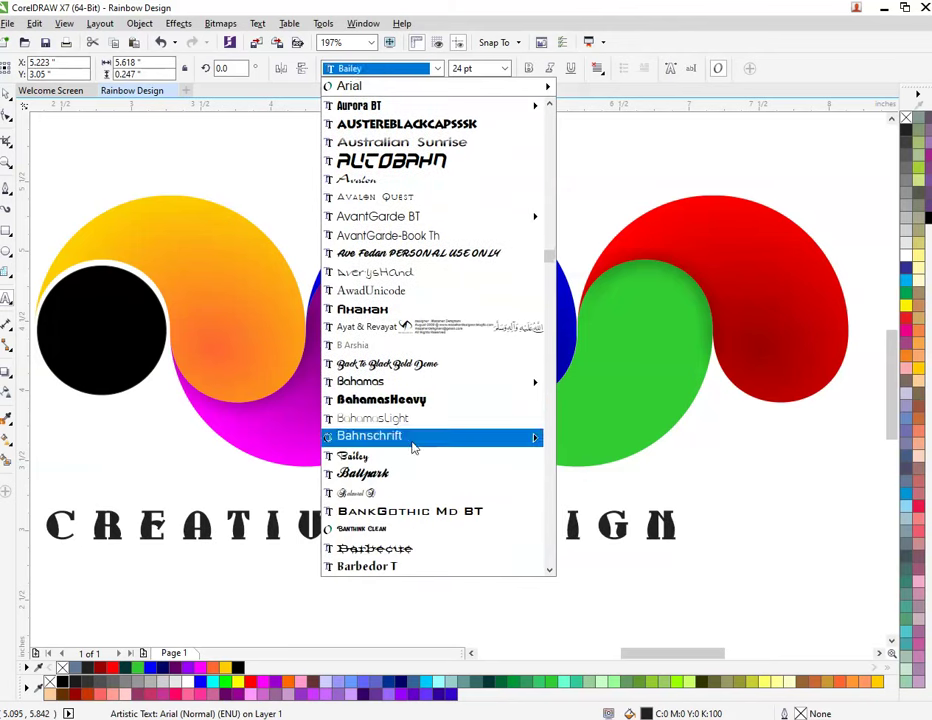
left_click(418, 401)
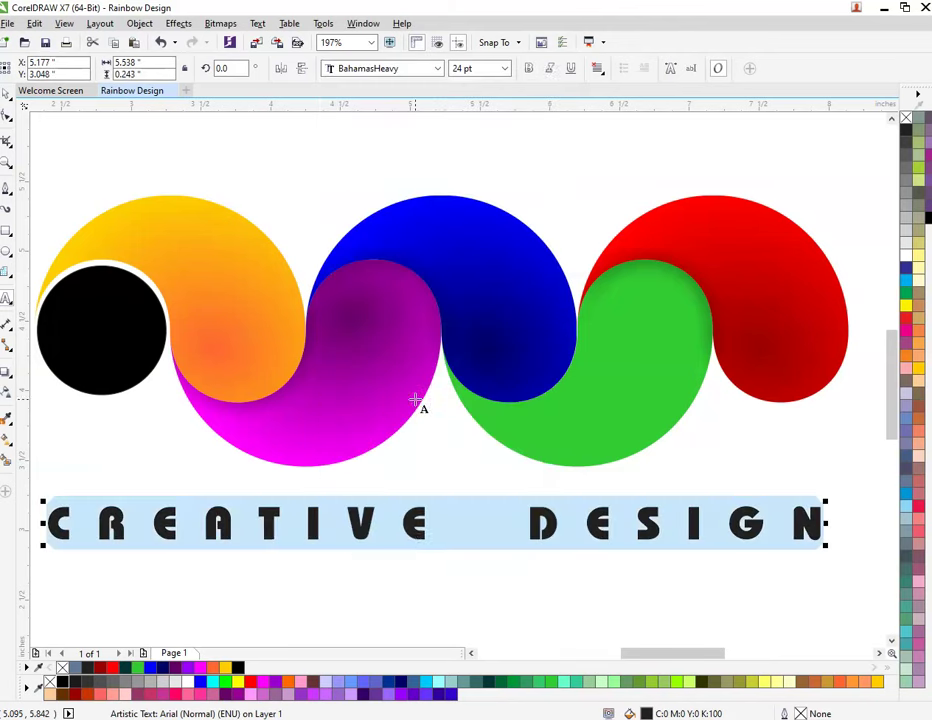
key("Escape")
key("Escape")
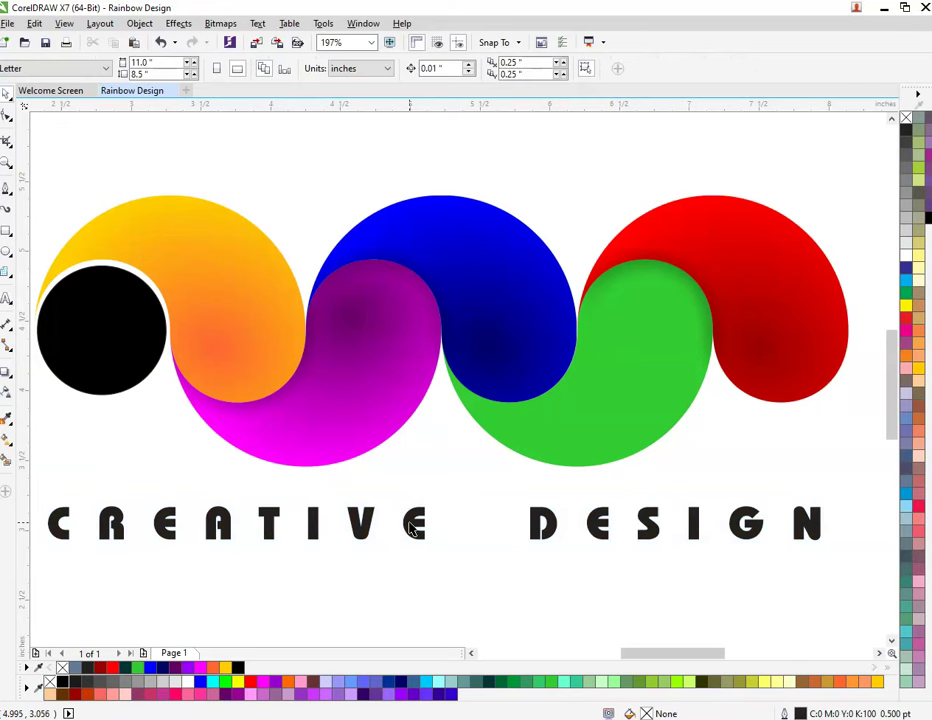
- Raise the caption slightly closer to the artwork and fill it with pure black, leaving it without an outline
left_click_drag(409, 523, 409, 512)
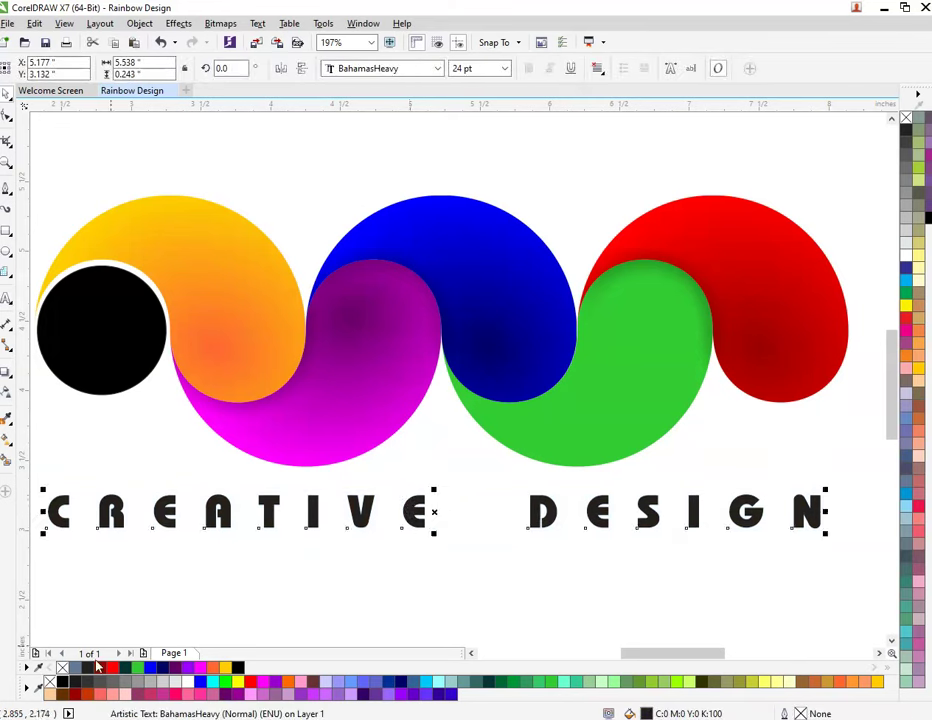
right_click(66, 683)
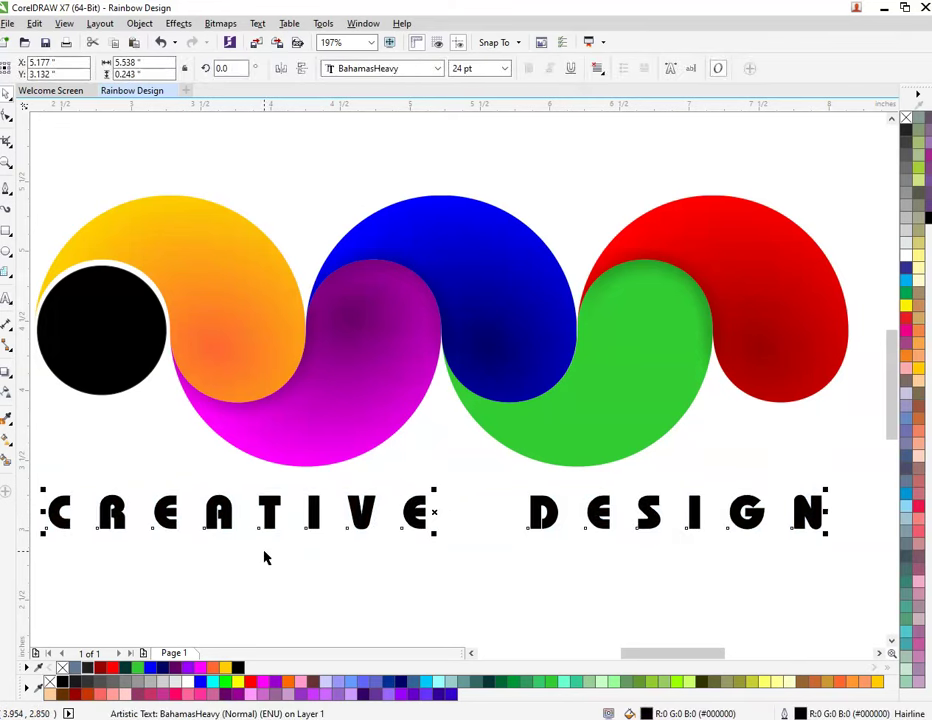
left_click(305, 527)
left_click(313, 521)
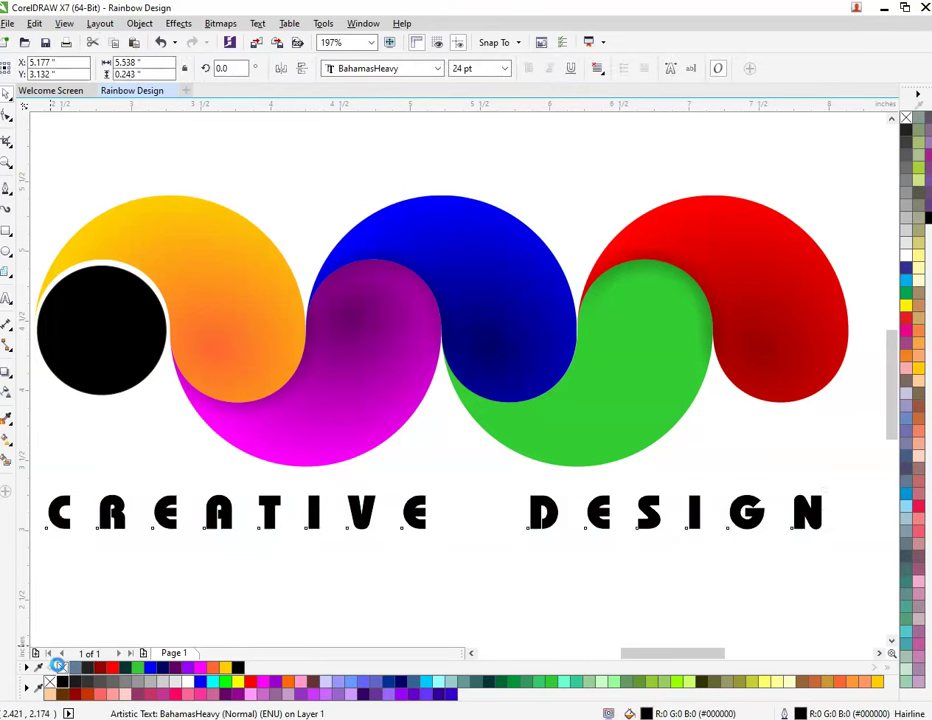
double_click(75, 667)
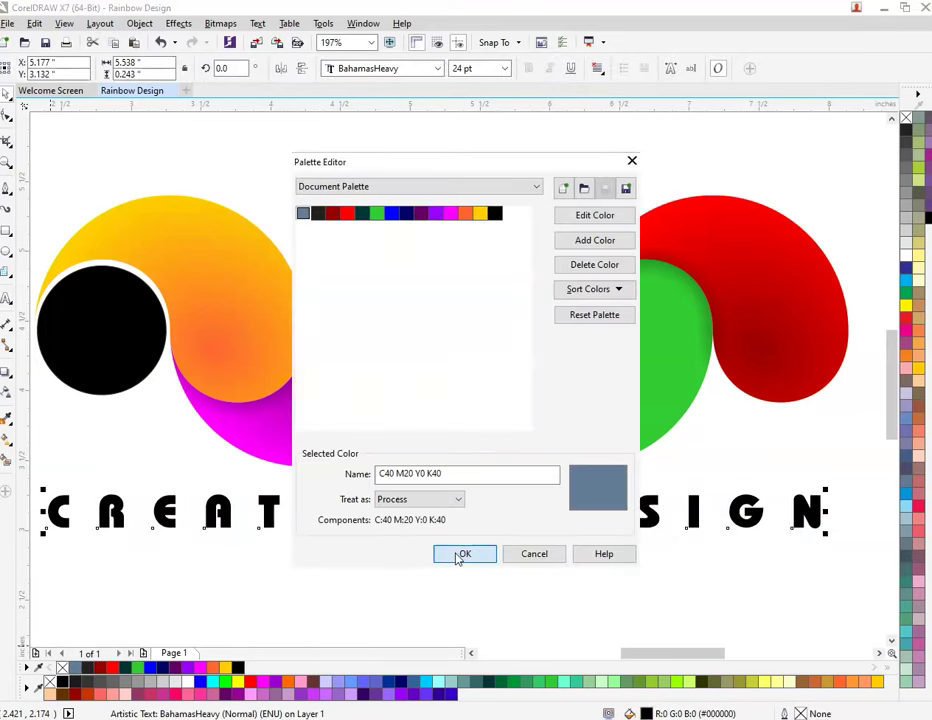
left_click(458, 557)
left_click(397, 568)
- Group the caption together with the rainbow artwork
scroll(447, 487, "down", 2)
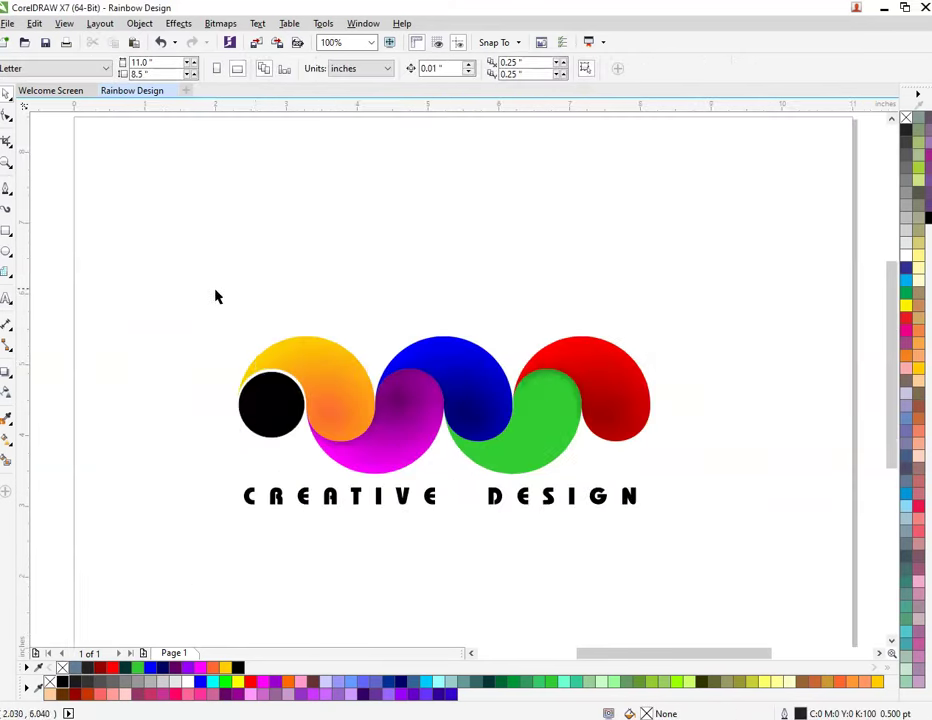
left_click_drag(135, 275, 733, 581)
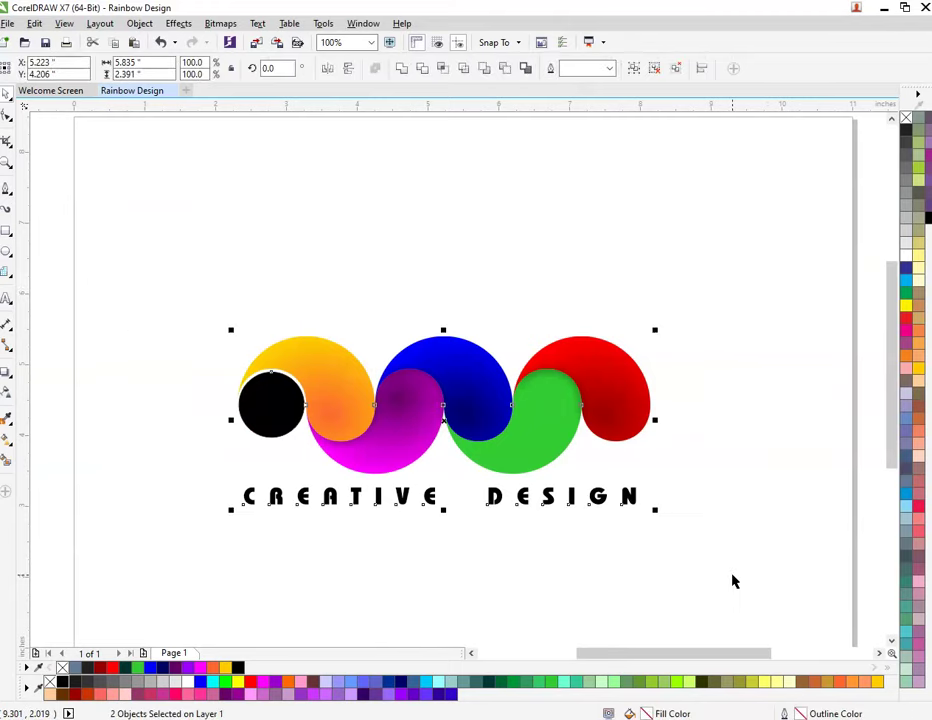
key("ctrl+g")
- Preview the finished design with its caption full screen and return to the normal view
key("shift+F2")
key("F9")
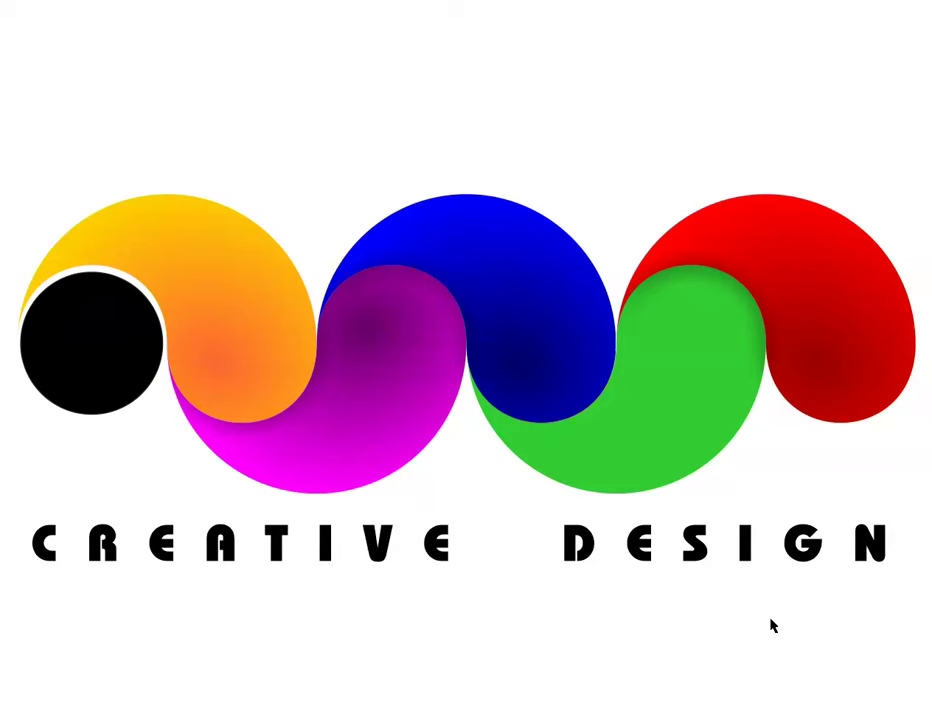
left_click(772, 626)
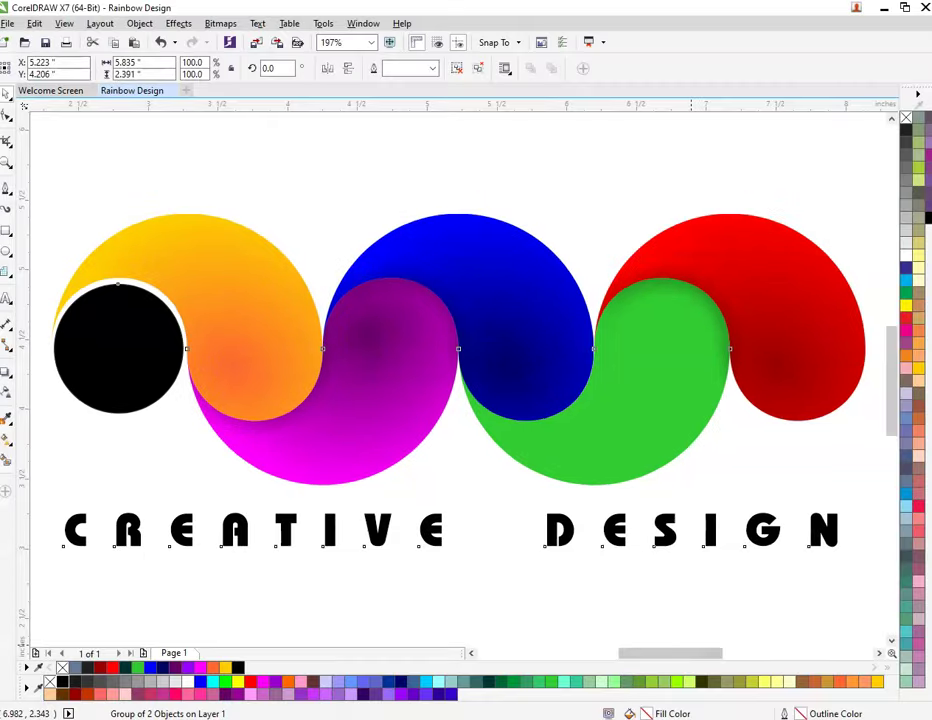